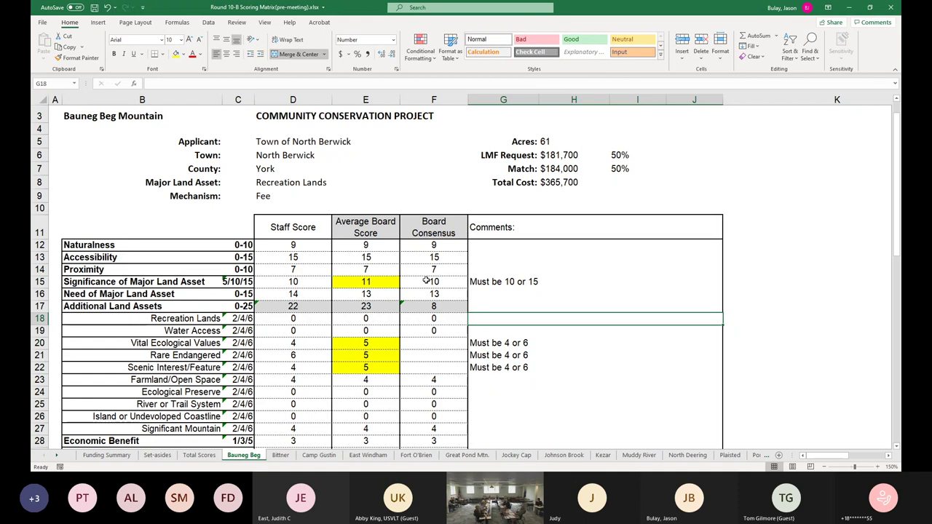
- Enter a Board Consensus score of 4 for Vital Ecological Values on the Bauneg Beg sheet
left_click(428, 281)
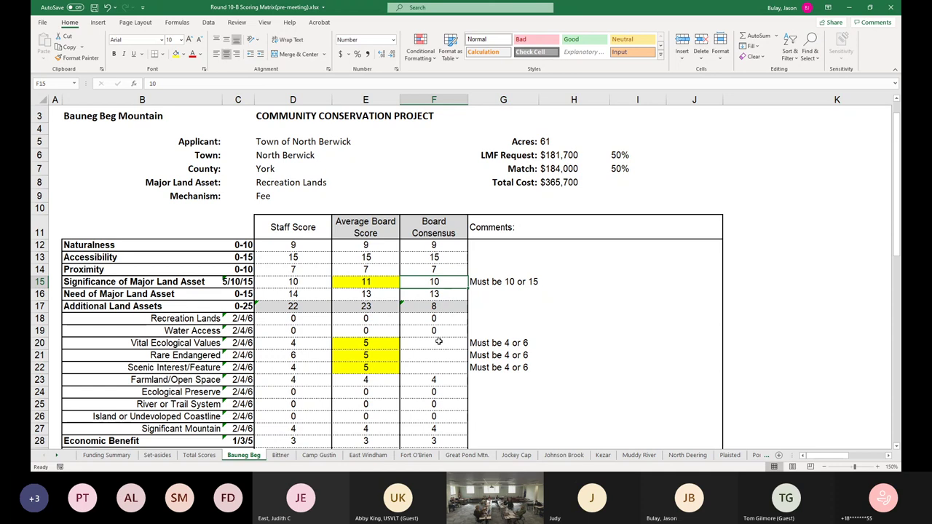
key("Down")
key("Down")
key("Down")
key("Down")
key("Down")
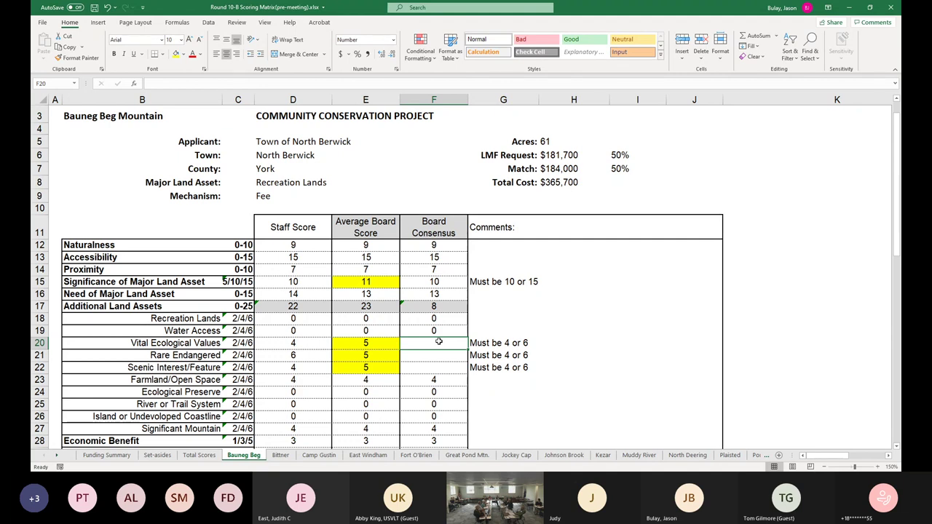
type("4")
key("Return")
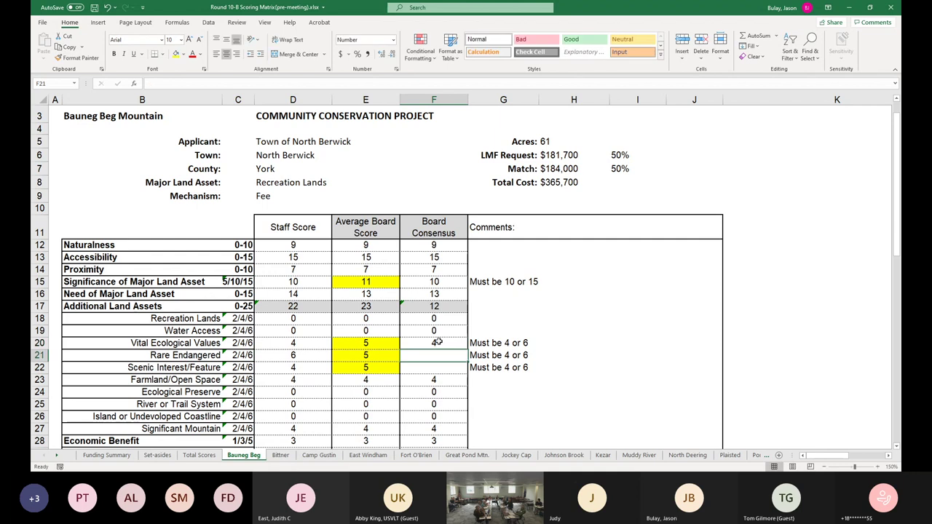
type("4")
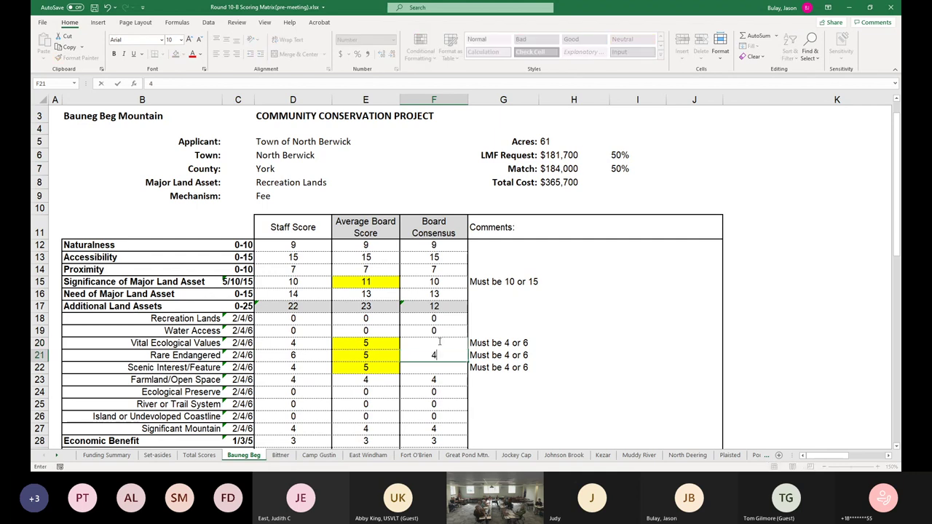
key("Return")
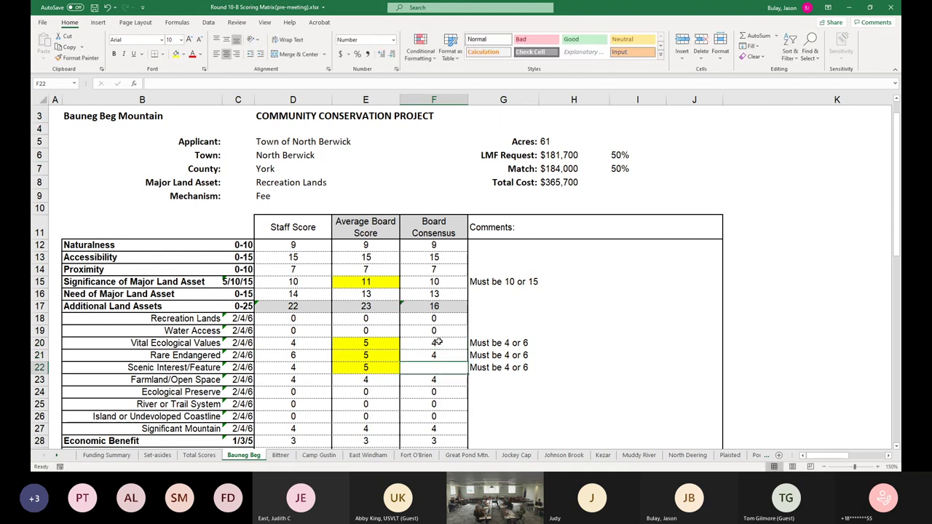
key("Up")
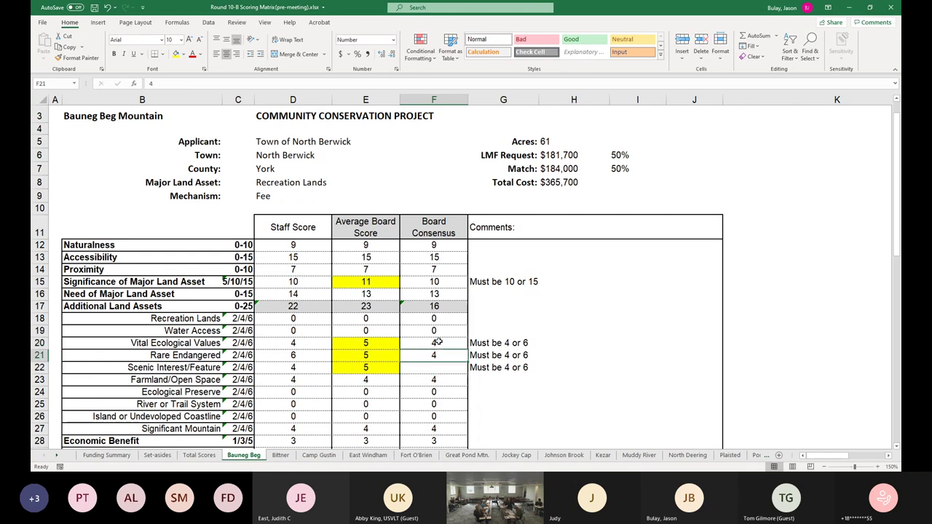
key("Delete")
key("Up")
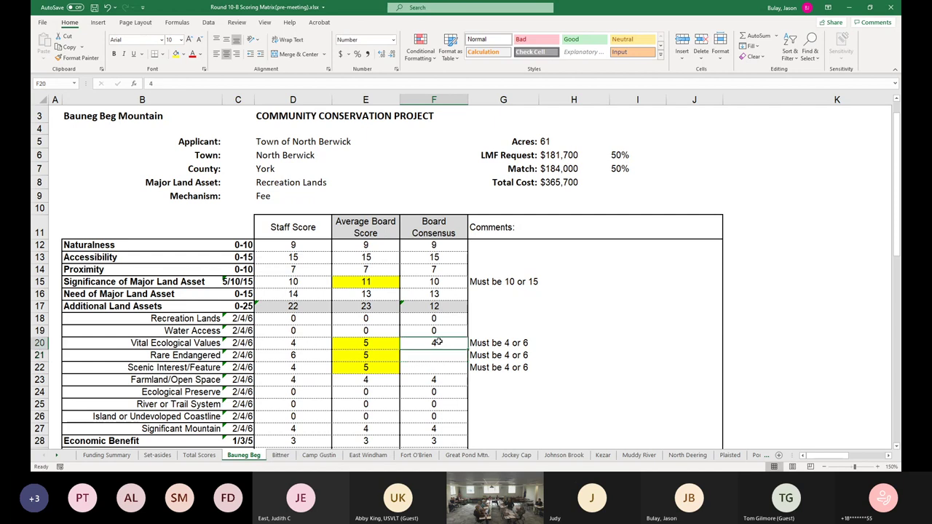
- Enter Board Consensus scores of 4 for both Rare Endangered and Scenic Interest/Feature on the Bauneg Beg sheet
key("Down")
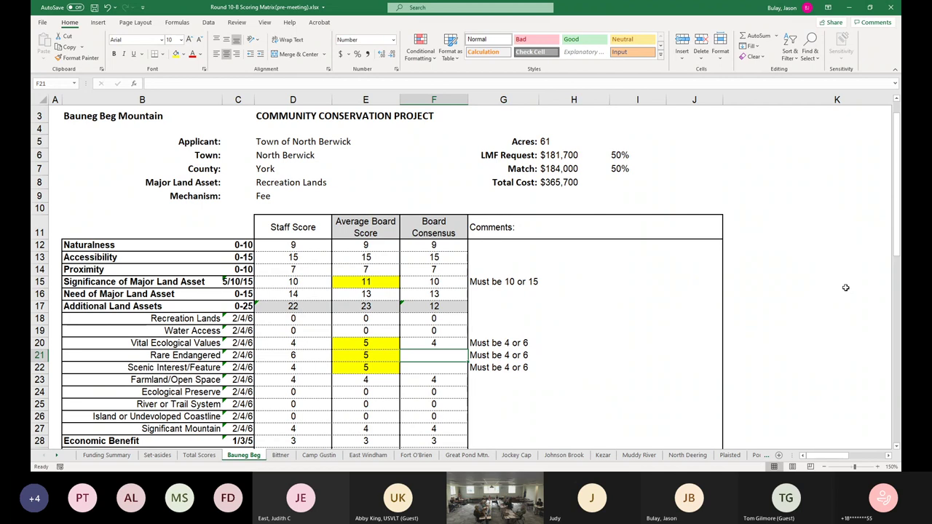
type("4")
key("Return")
key("Return")
key("Up")
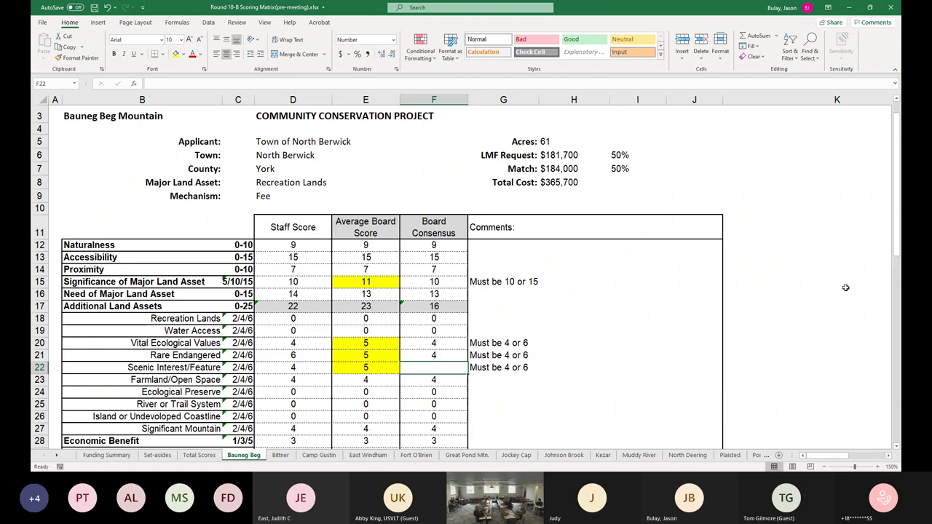
type("4")
key("Return")
- Review the remaining Board Consensus scores for Bauneg Beg, from the land asset rows down to the total
key("Down")
key("Down")
key("Down")
key("Down")
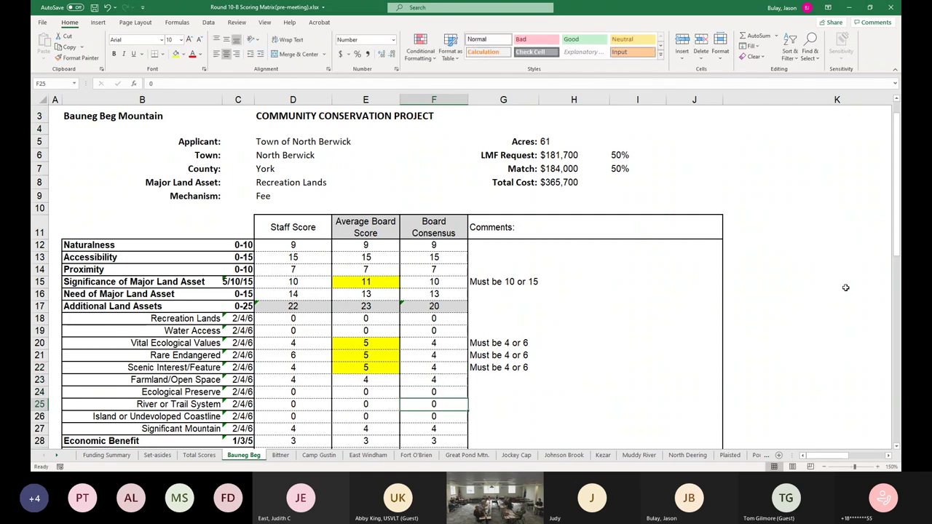
key("Down")
key("Down")
key("Down")
key("Down")
key("Down")
key("Down")
key("Down")
key("Down")
key("Down")
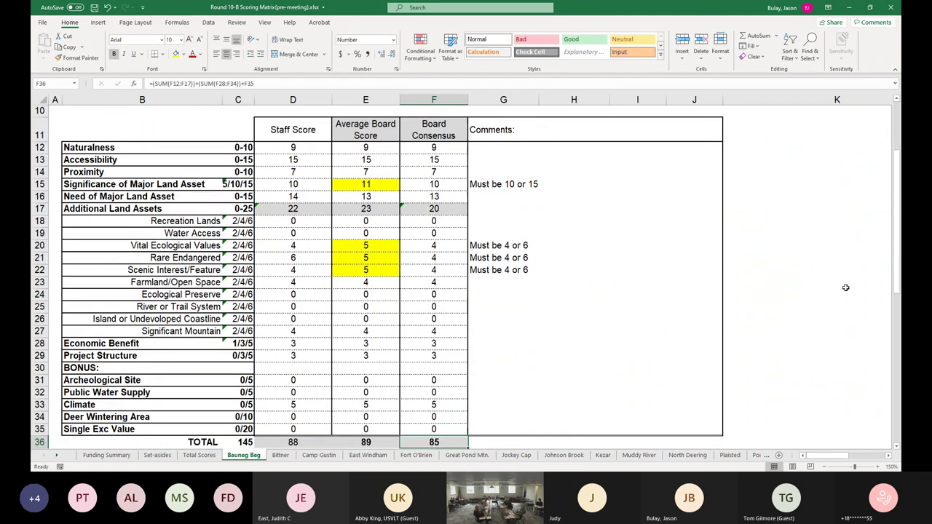
key("Up")
key("Up")
key("Up")
key("Up")
key("Up")
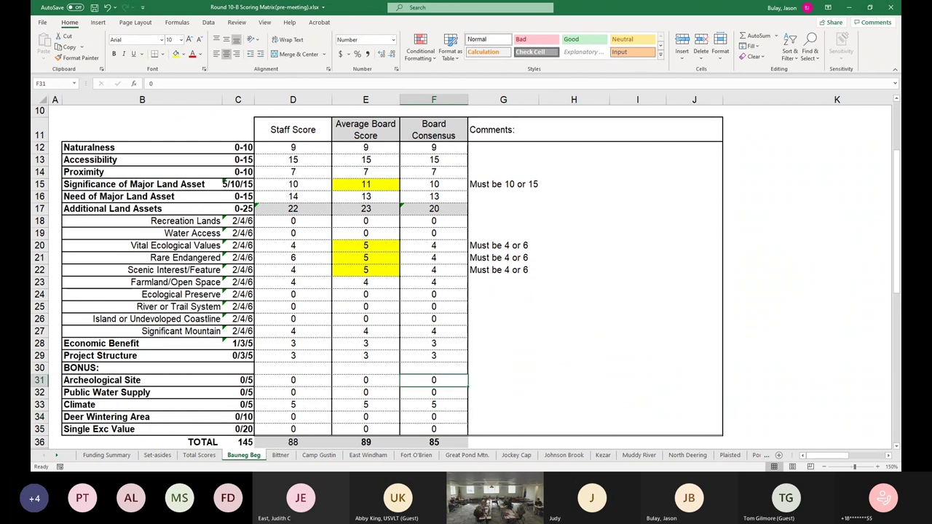
- On the Bittner sheet, enter a Board Consensus score of 3 for Accessibility
left_click(279, 456)
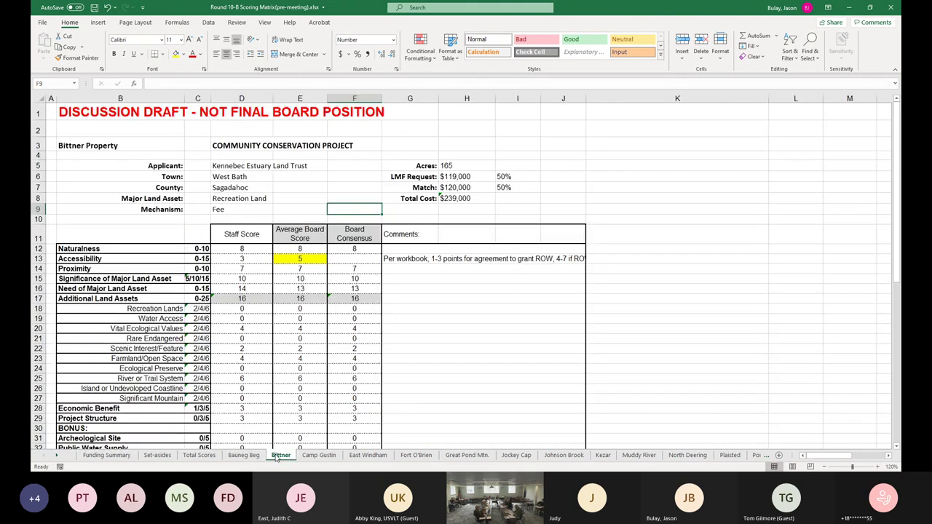
scroll(455, 329, "up", 3)
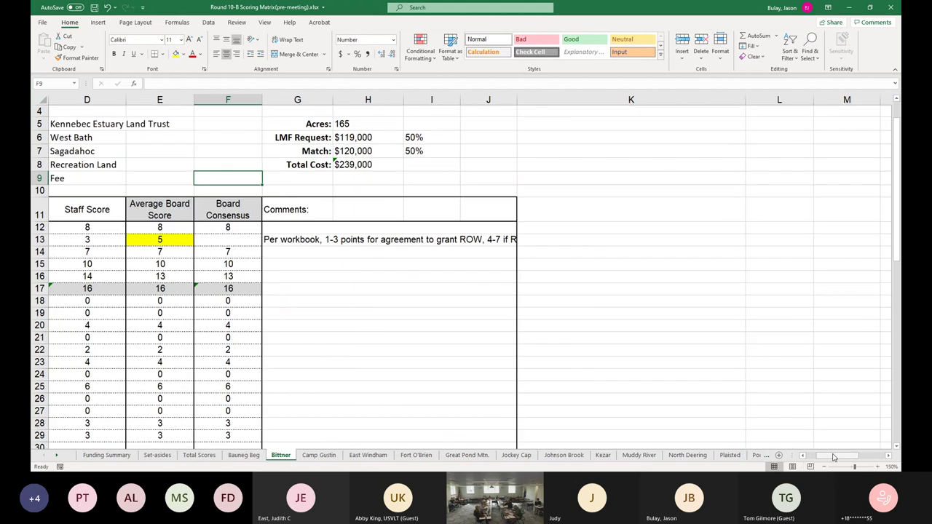
left_click_drag(838, 455, 824, 455)
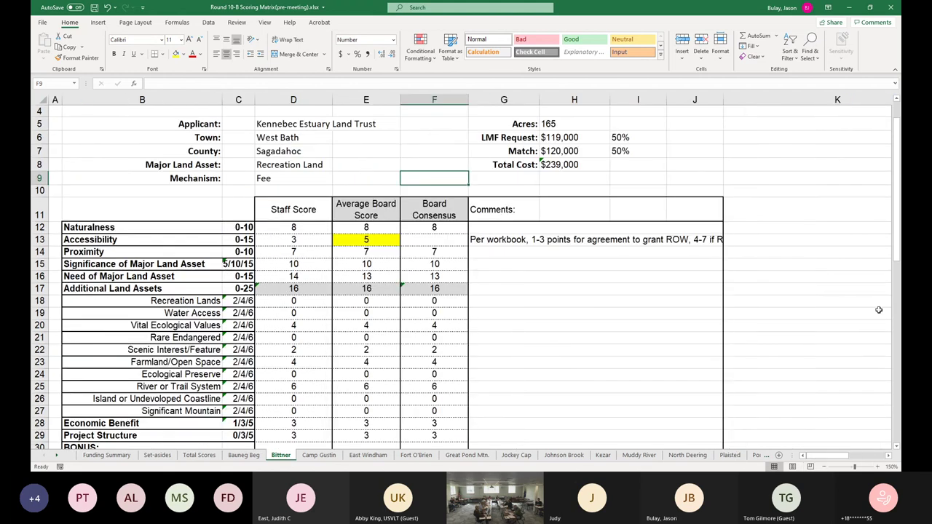
left_click(899, 104)
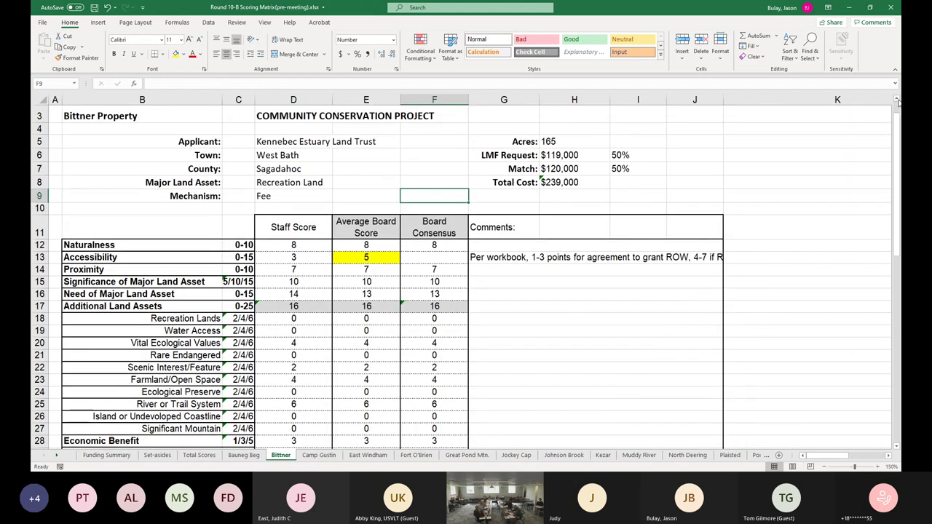
left_click(433, 260)
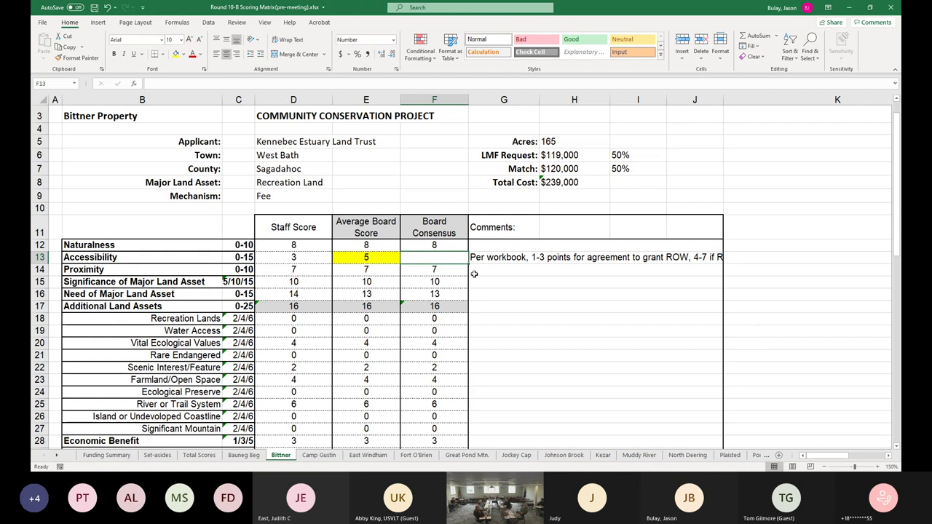
type("3")
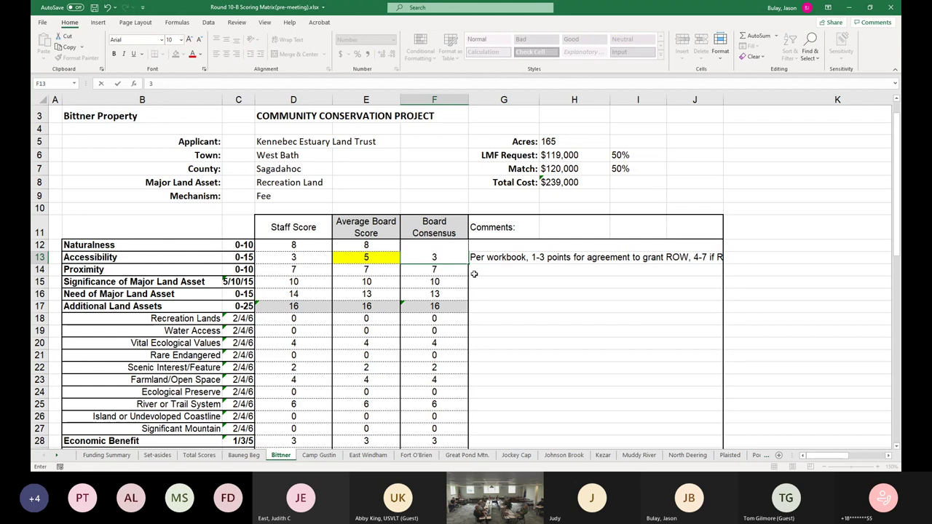
key("Down")
- Review the rest of Bittner's Board Consensus scores, including the bonus categories, the Deer Wintering Area comment and the total
key("Down")
key("Down")
key("Down")
key("Down")
key("Down")
key("Down")
key("Down")
key("Down")
key("Down")
key("Down")
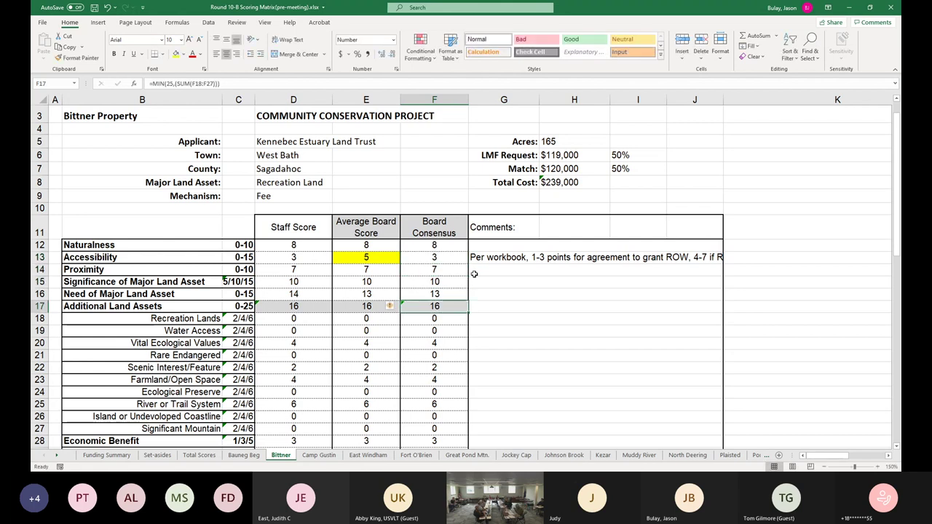
key("Down")
key("Down")
key("Down")
key("Down")
key("Down")
key("Down")
key("Down")
key("Down")
key("Down")
key("Down")
key("Down")
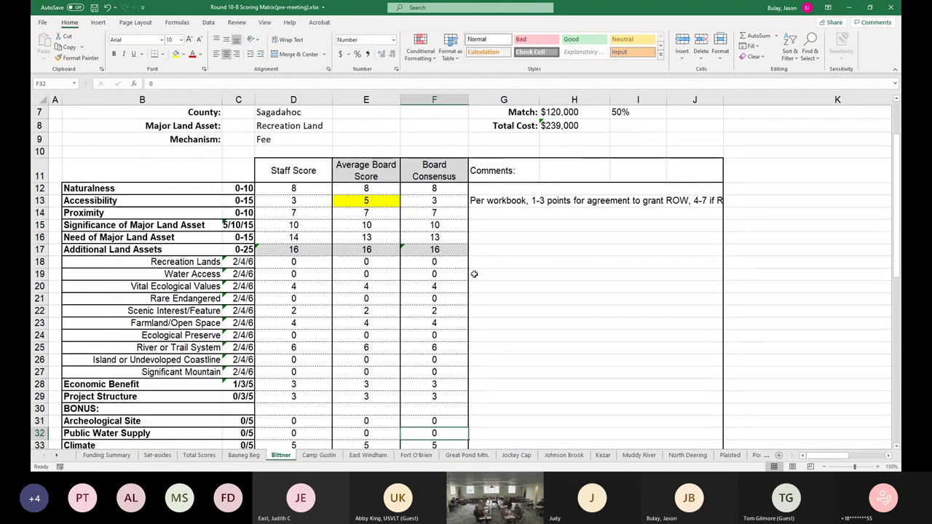
key("Down")
key("Up")
key("Up")
key("Up")
key("Down")
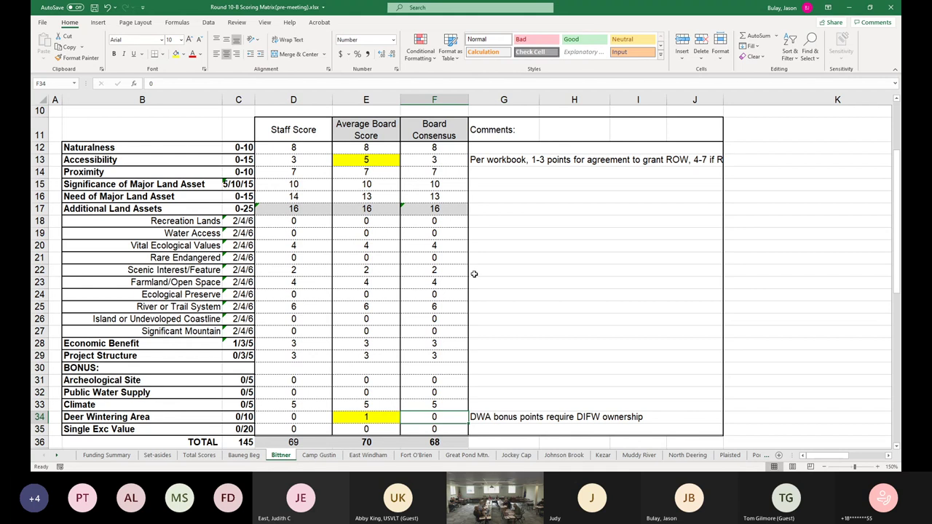
- On the Camp Gustin sheet, enter a Board Consensus score of 6 for Water Access
left_click(319, 455)
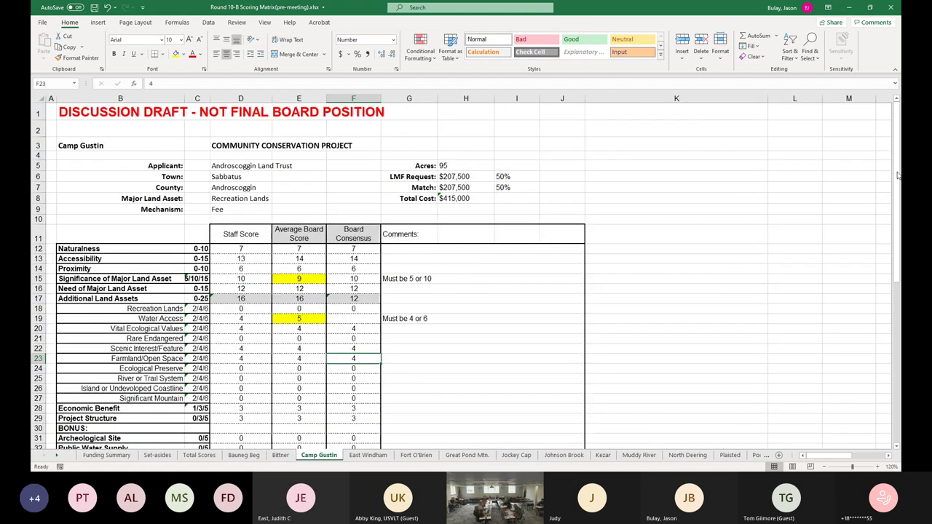
left_click(897, 447)
left_click(877, 466)
left_click(878, 466)
left_click(878, 466)
left_click_drag(853, 456, 843, 457)
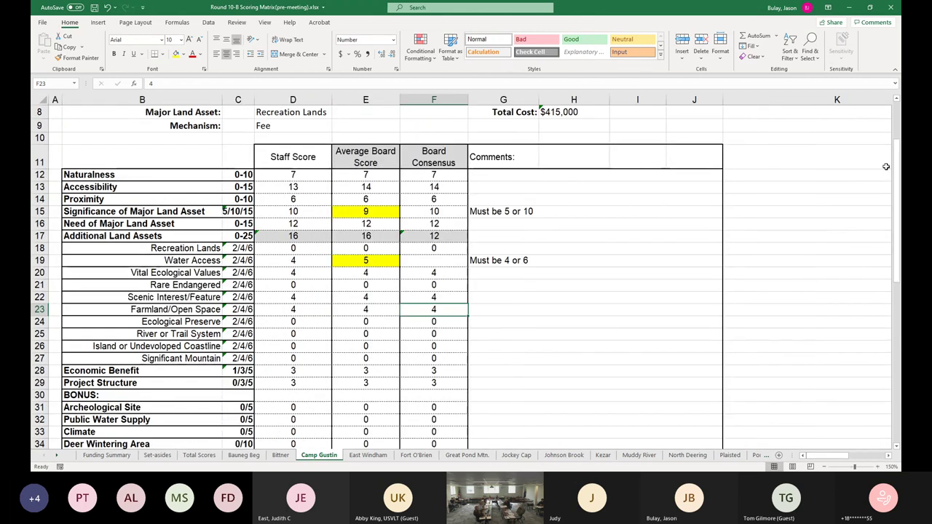
left_click(896, 103)
left_click(896, 103)
left_click(896, 102)
left_click(896, 103)
left_click(896, 103)
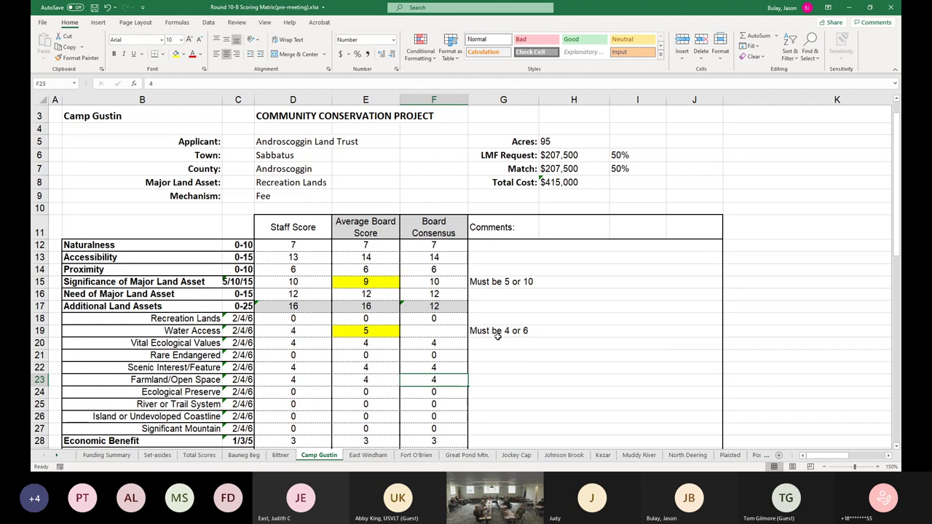
left_click(452, 330)
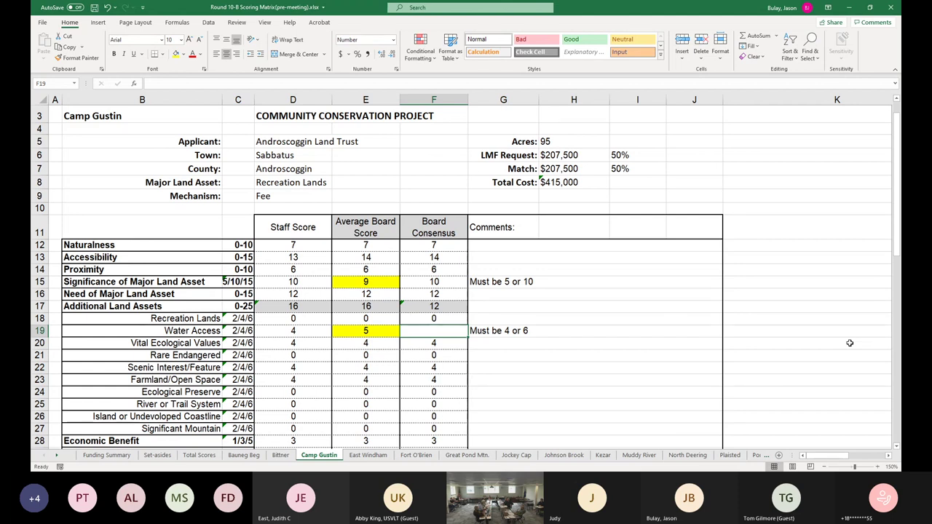
type("6")
key("Return")
- Check the total scores on the Camp Gustin and Bittner sheets
scroll(844, 350, "down", 3)
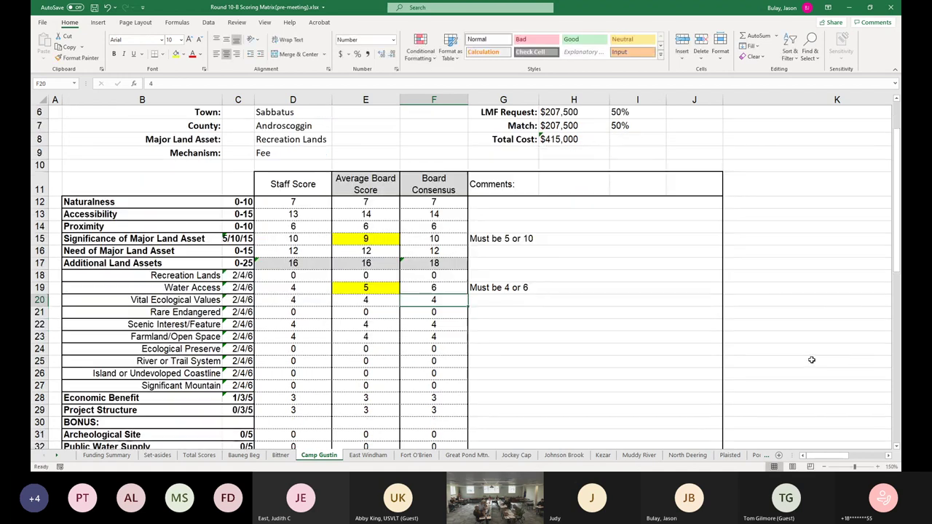
scroll(837, 364, "up", 1)
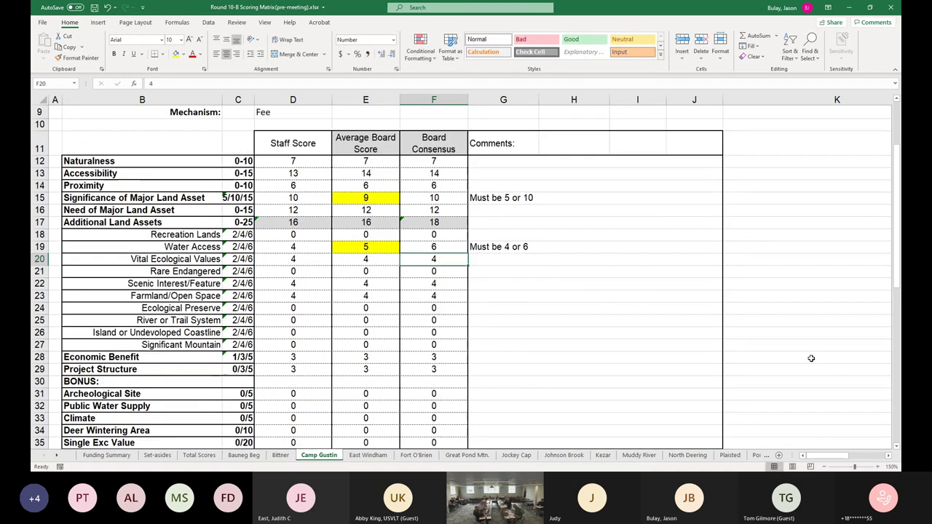
left_click(368, 455)
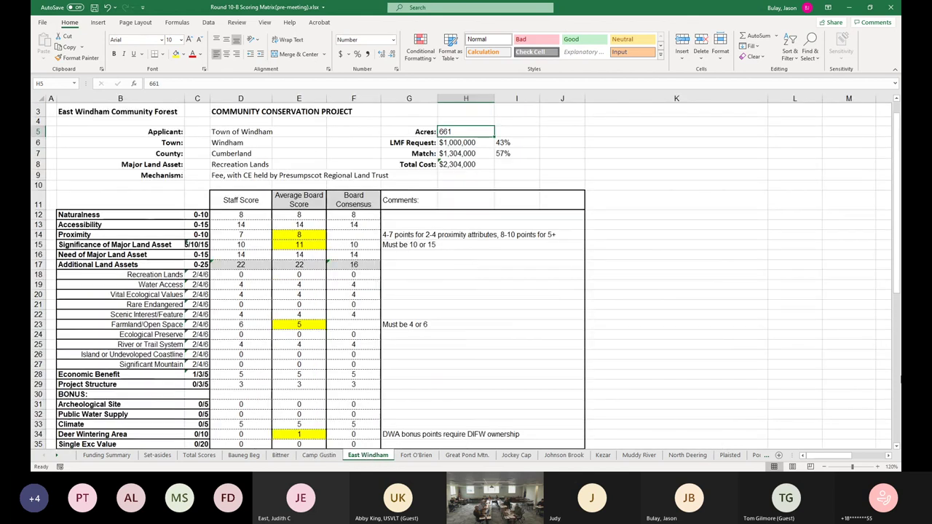
left_click(319, 455)
scroll(492, 369, "up", 2, "ctrl")
scroll(492, 369, "up", 1)
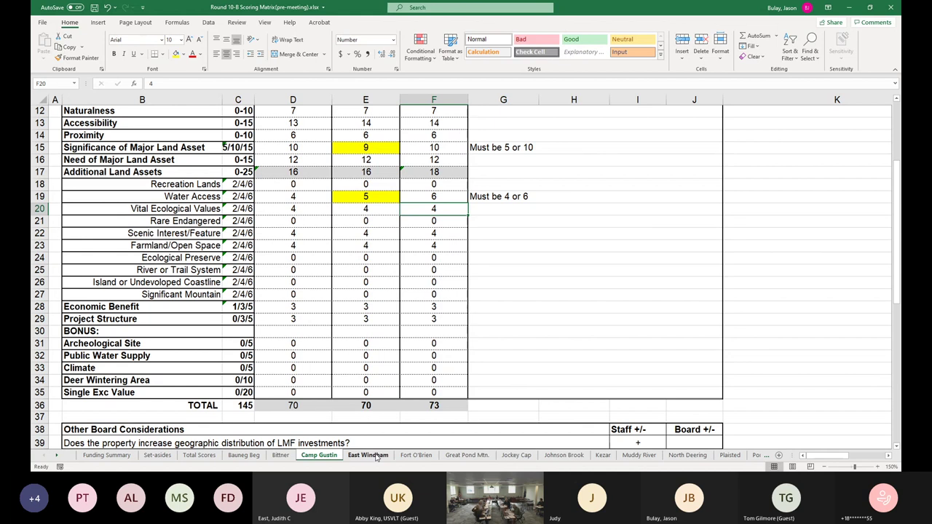
left_click(280, 454)
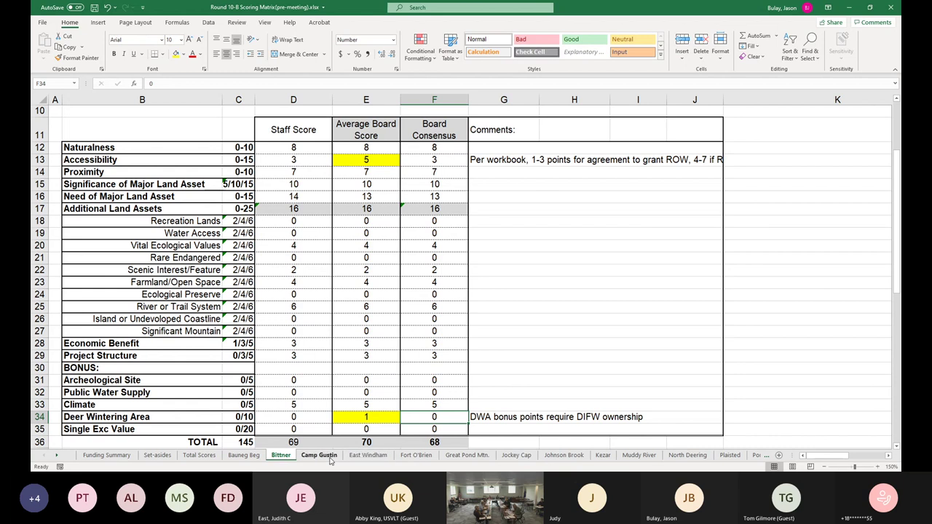
- On the East Windham sheet, enter a Board Consensus score of 7 for Proximity
left_click(367, 455)
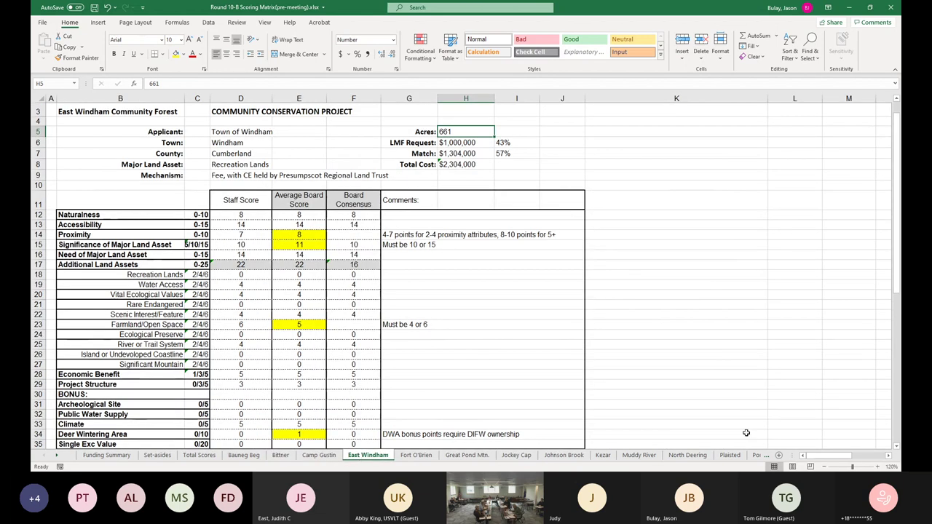
left_click(877, 466)
left_click(877, 466)
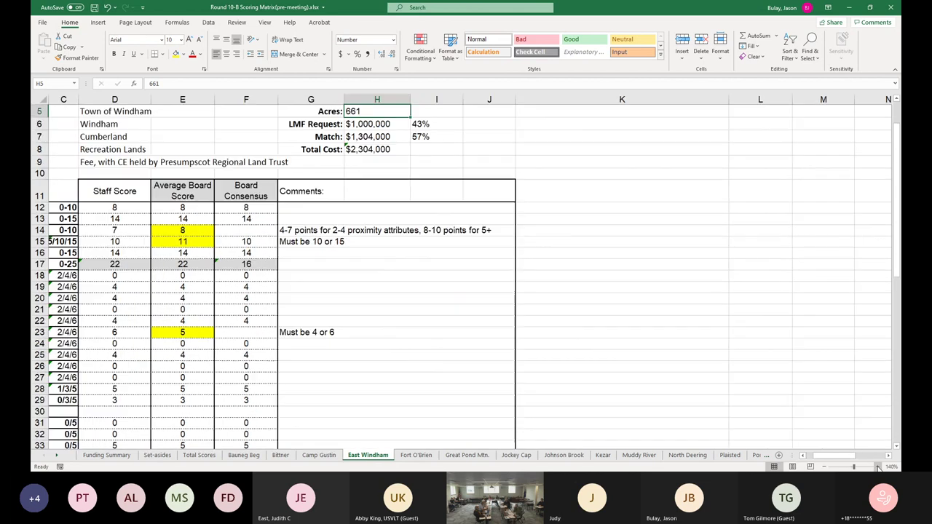
left_click(877, 466)
left_click_drag(844, 457, 824, 457)
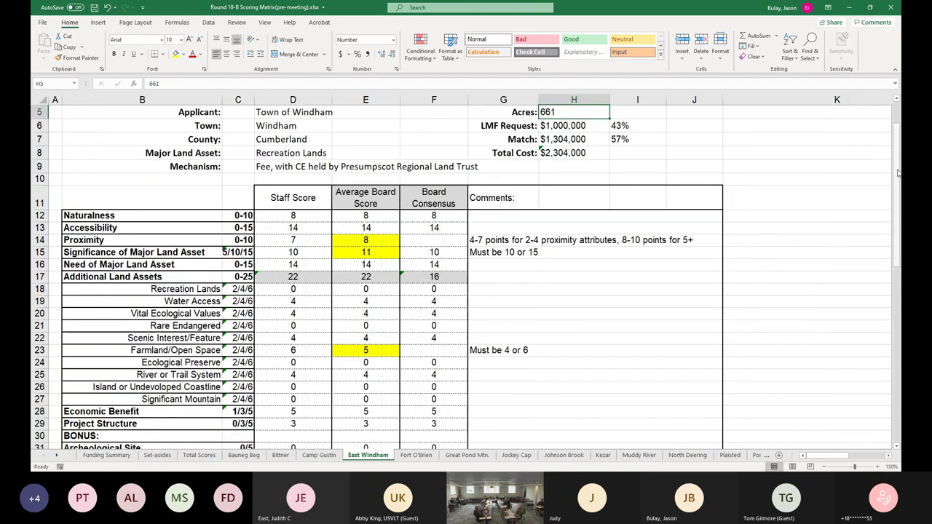
left_click(898, 101)
left_click(898, 100)
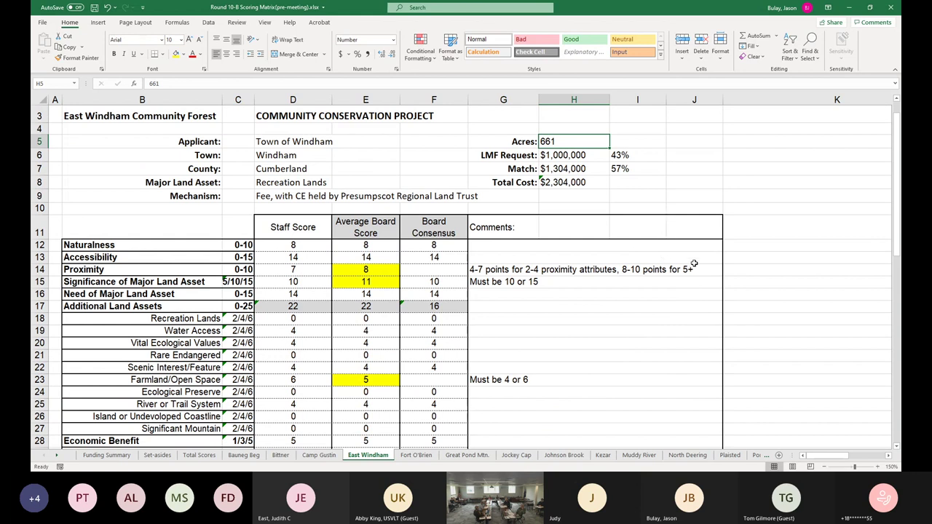
left_click(441, 270)
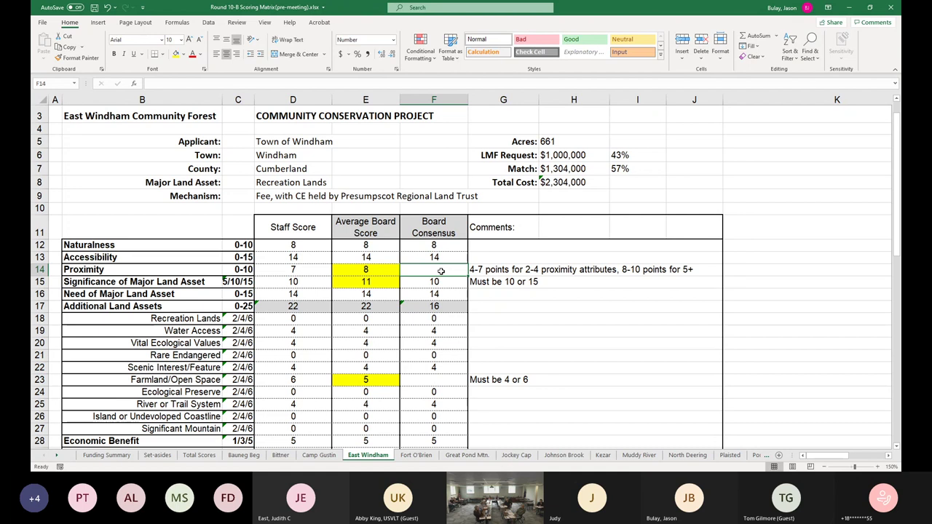
type("7")
key("Return")
- Enter a Board Consensus score of 6 for Farmland/Open Space on the East Windham sheet
key("Return")
key("Return")
key("Return")
key("Return")
key("Return")
key("Return")
key("Return")
key("Return")
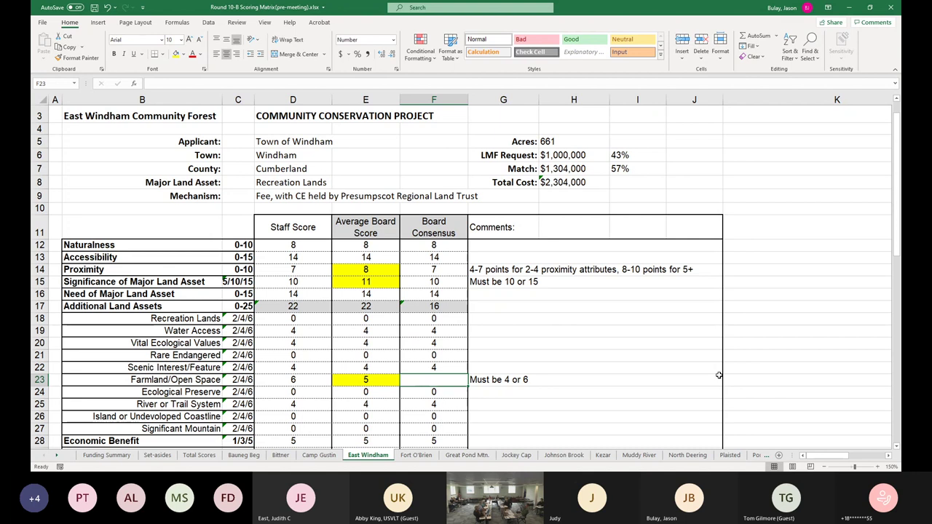
type("6")
key("Return")
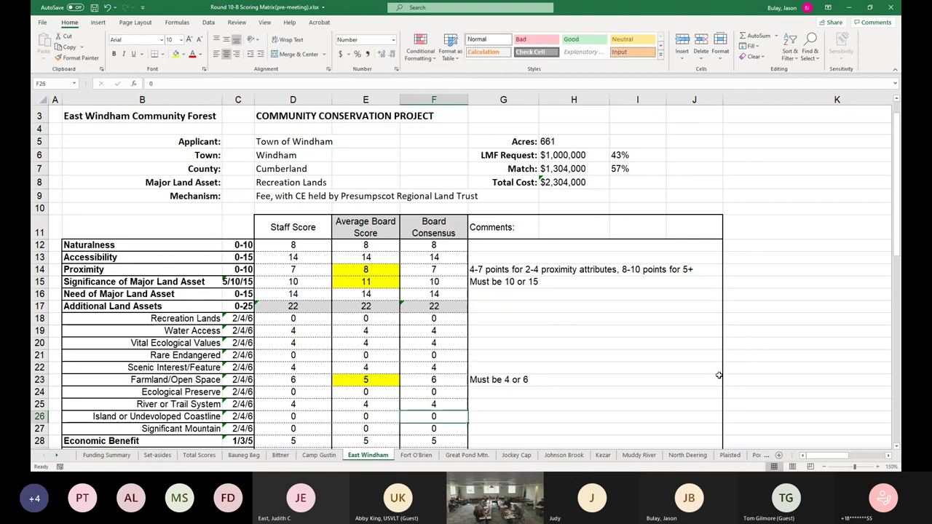
- Review East Windham's remaining Board Consensus scores, from the land assets through the bonus categories to the total
key("Down")
key("Down")
key("Down")
key("Down")
key("Down")
key("Down")
key("Down")
key("Down")
key("Down")
key("Down")
key("Down")
key("Down")
key("Down")
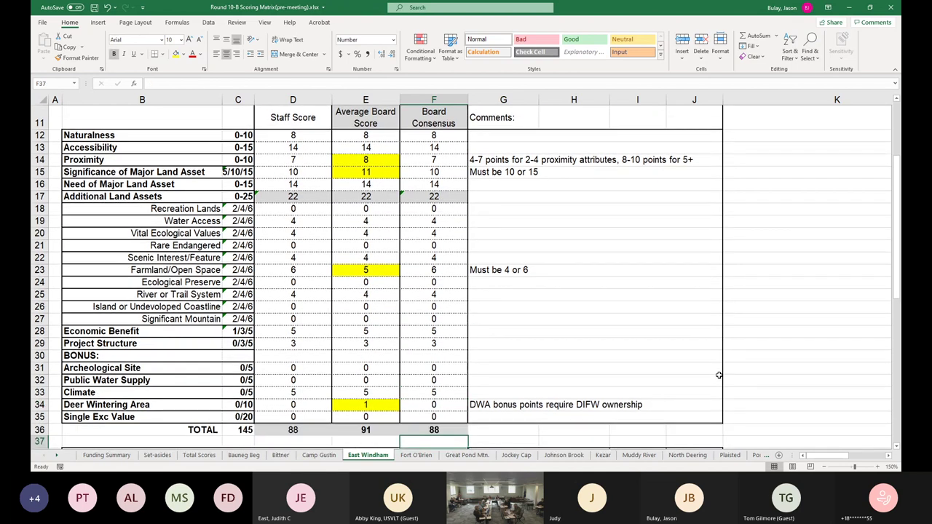
key("Up")
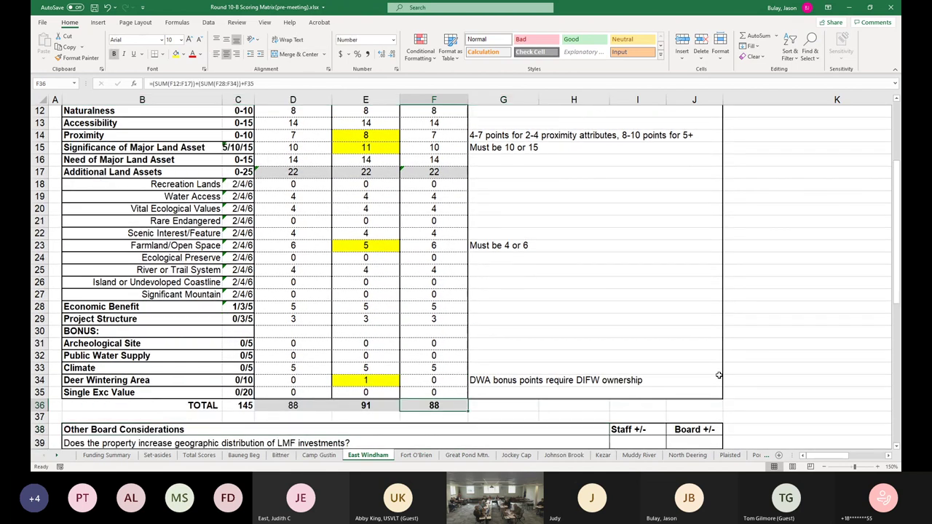
- On the Fort O'Brien sheet, enter a Board Consensus score of 10 for Accessibility
left_click(416, 455)
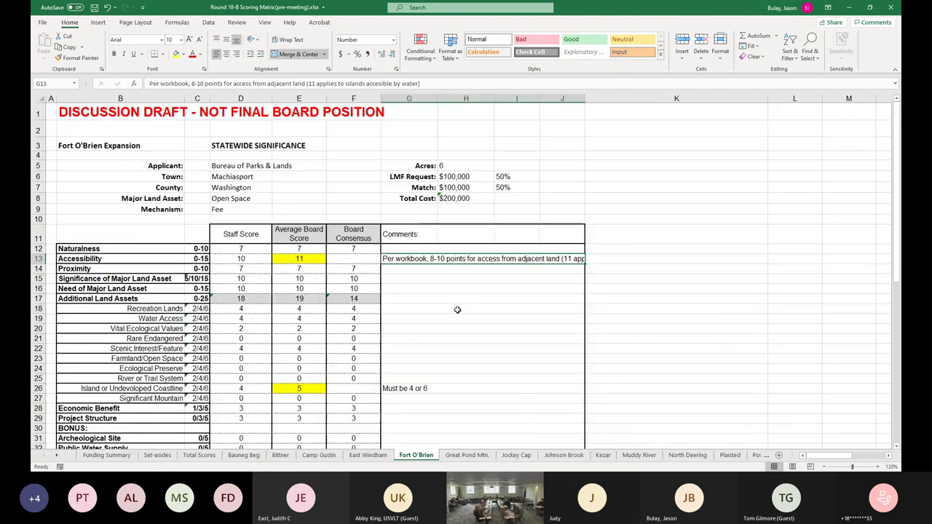
left_click(877, 466)
left_click(878, 467)
scroll(897, 113, "up", 1)
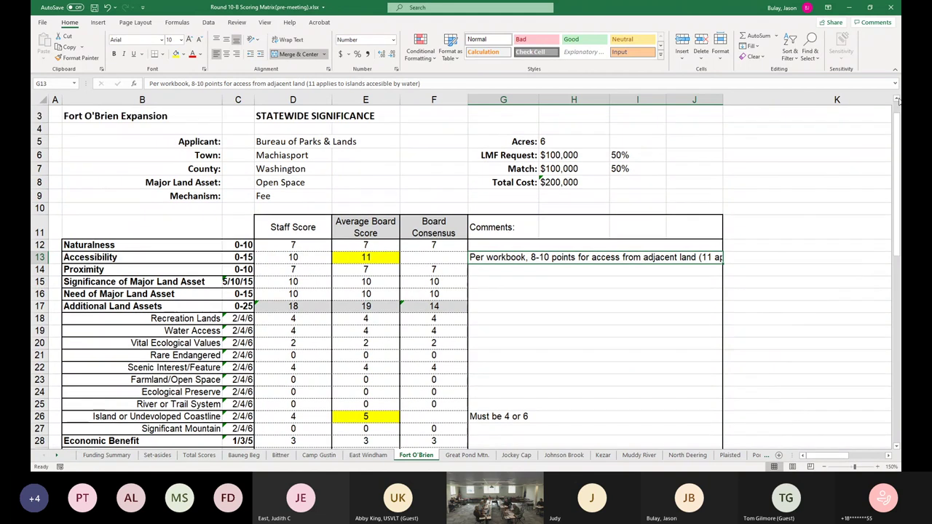
left_click(450, 258)
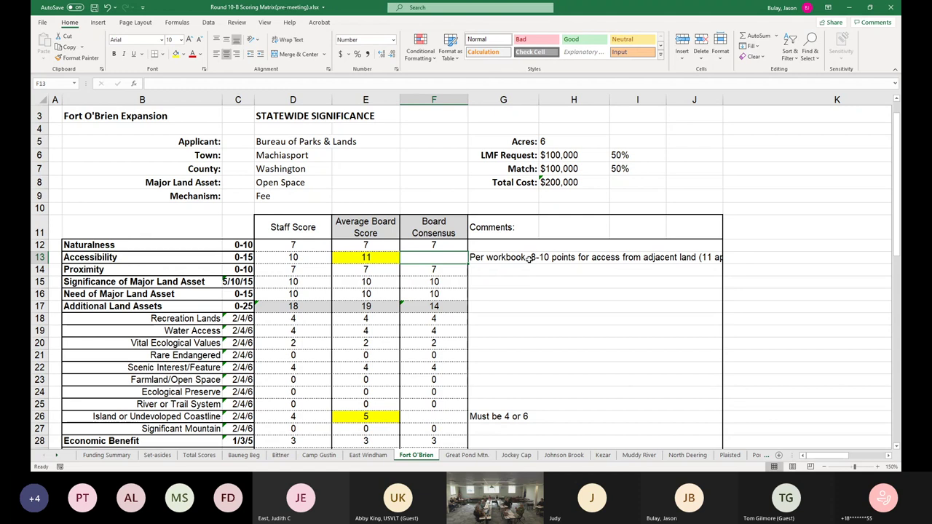
type("10")
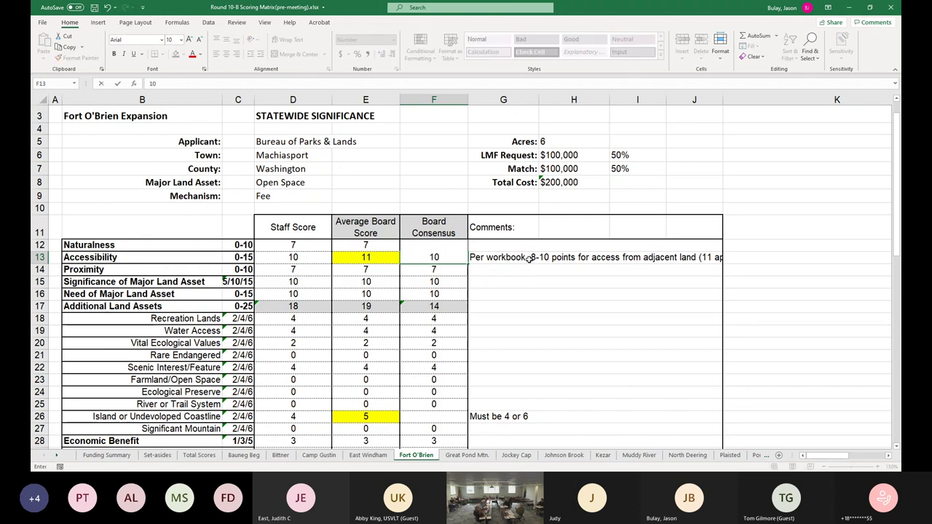
key("Return")
- Enter a Board Consensus score of 6 for Island or Undevoloped Coastline on the Fort O'Brien sheet
key("Down")
key("Down")
key("Down")
key("Down")
key("Down")
key("Down")
key("Down")
key("Down")
key("Down")
key("Down")
key("Down")
key("Down")
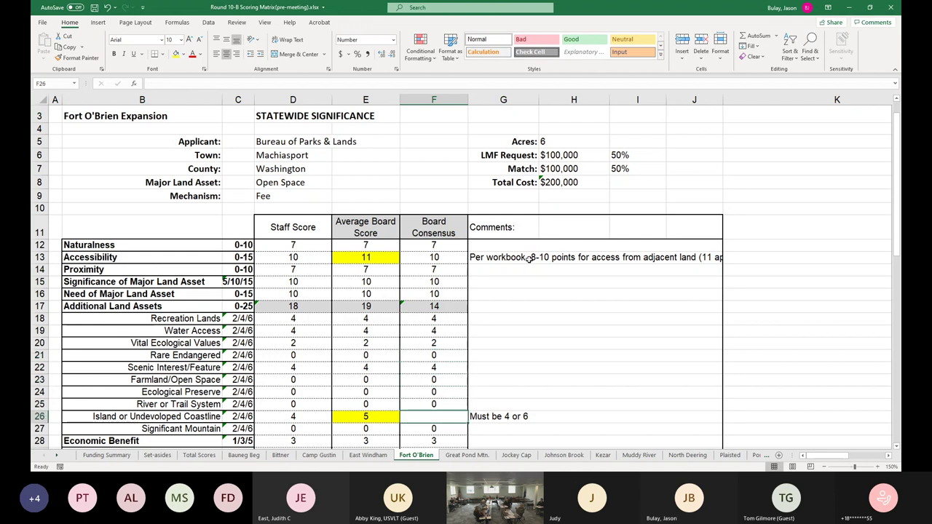
left_click(897, 447)
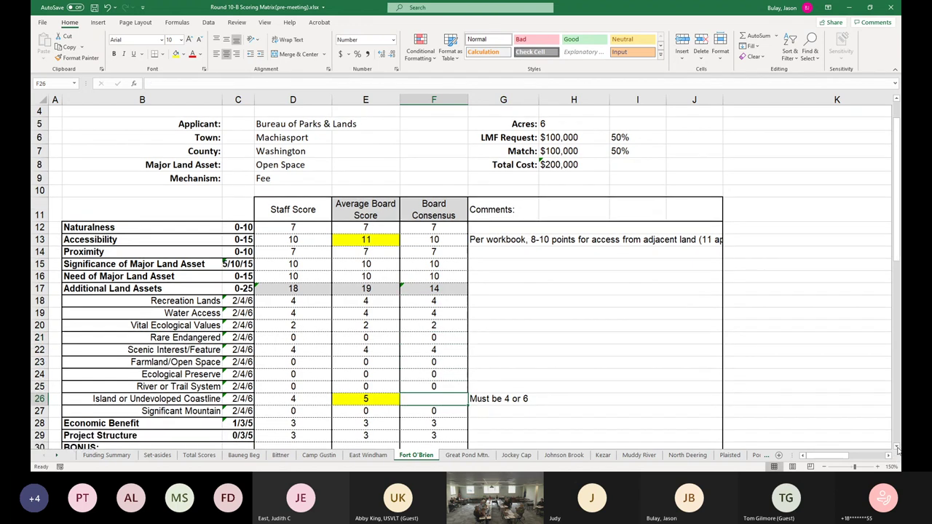
left_click(896, 447)
left_click(897, 447)
left_click(897, 447)
left_click(897, 447)
left_click(897, 447)
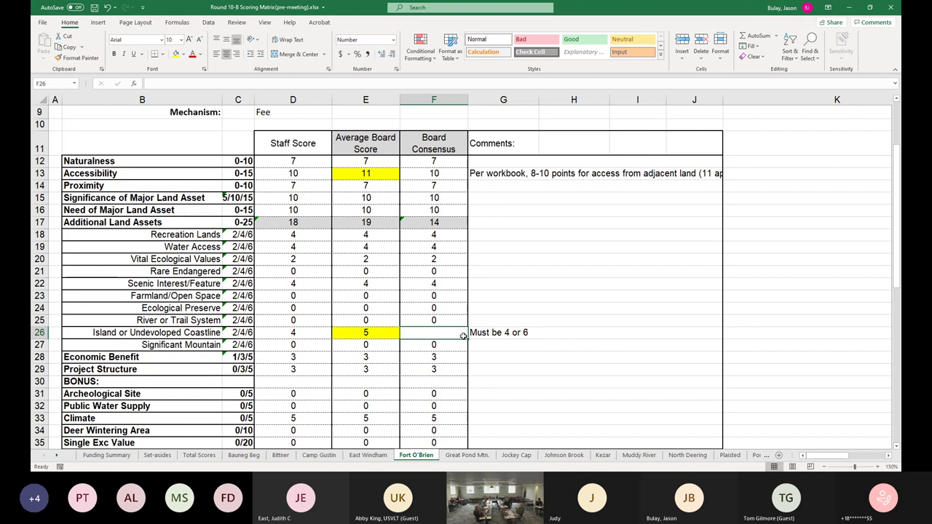
type("6")
key("Return")
- Review Fort O'Brien's remaining Board Consensus scores, including the total and the Climate bonus
key("Down")
key("Down")
key("Down")
key("Down")
key("Down")
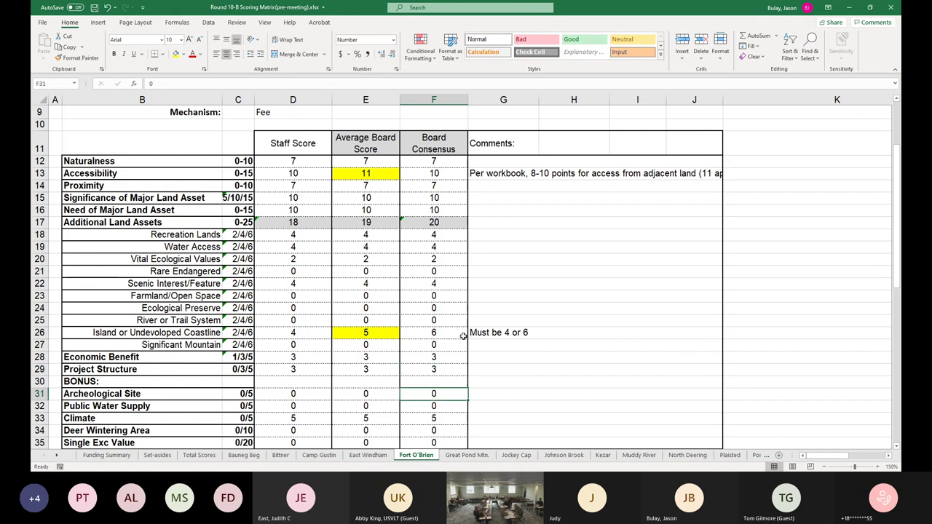
key("Down")
key("Down")
key("Down")
key("Down")
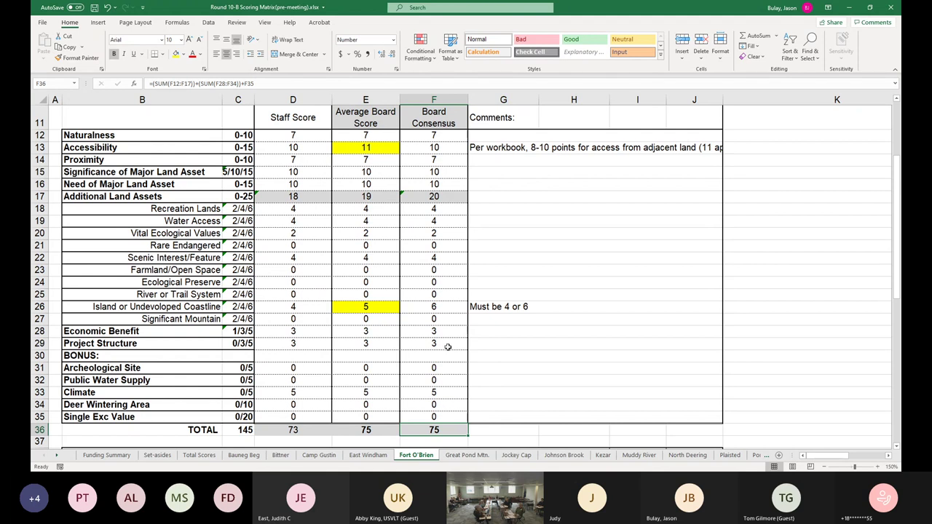
left_click(443, 392)
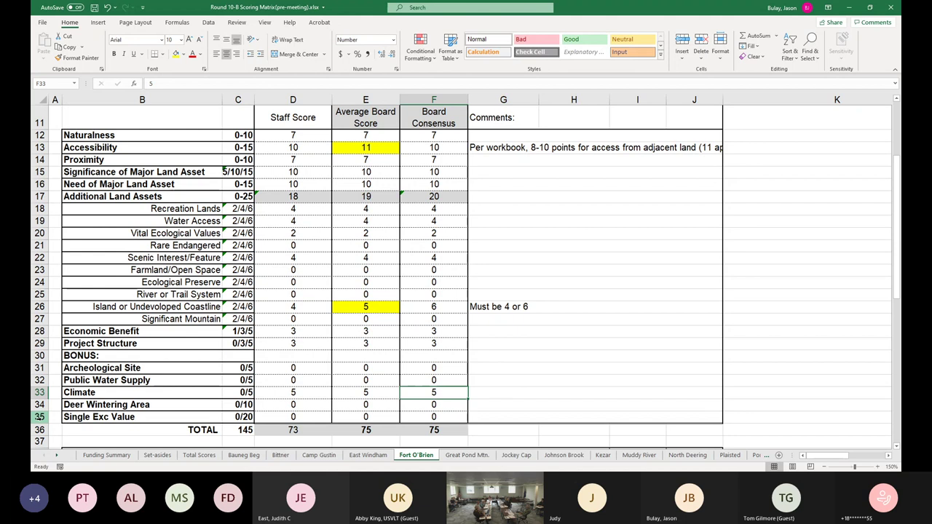
- Examine the Great Pond Mtn. project details, scores and comments at 150% zoom, and recheck the Fort O'Brien totals
left_click(475, 455)
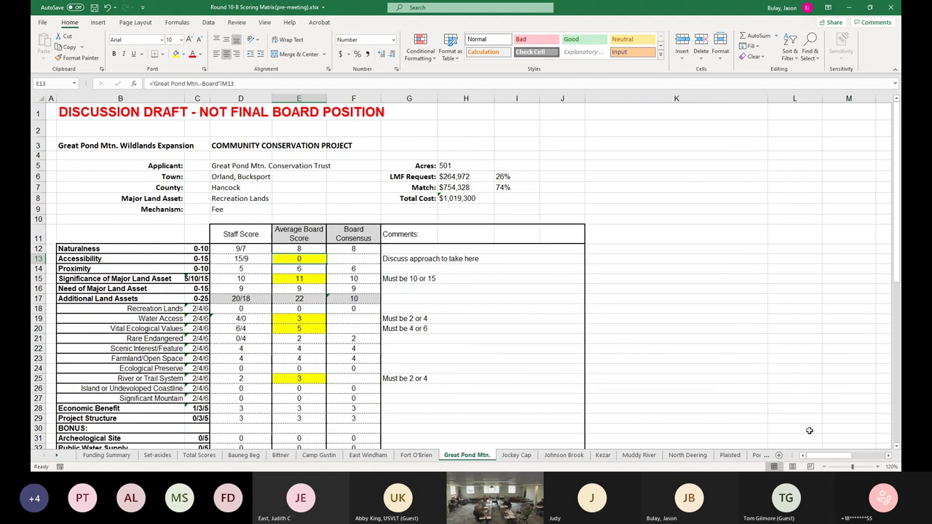
left_click(877, 467)
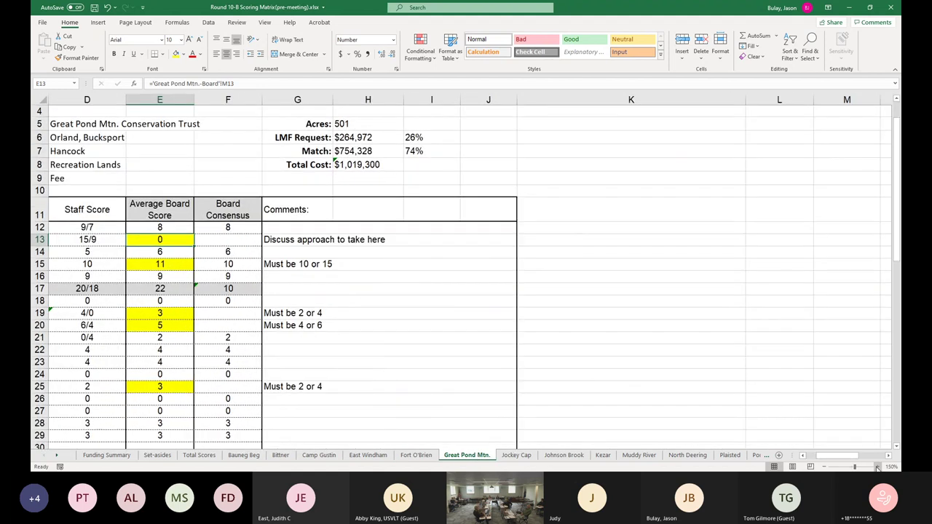
left_click_drag(837, 455, 797, 462)
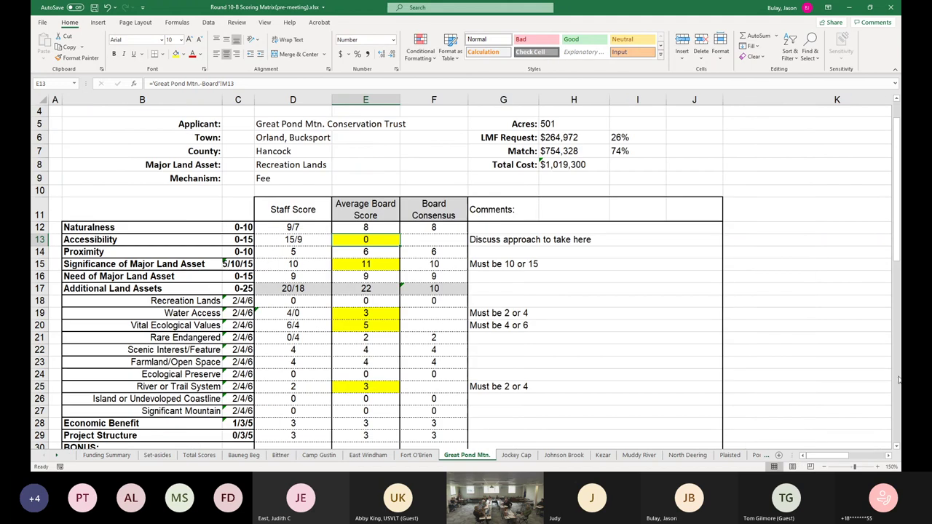
left_click(896, 447)
left_click(896, 447)
left_click(896, 447)
left_click(896, 447)
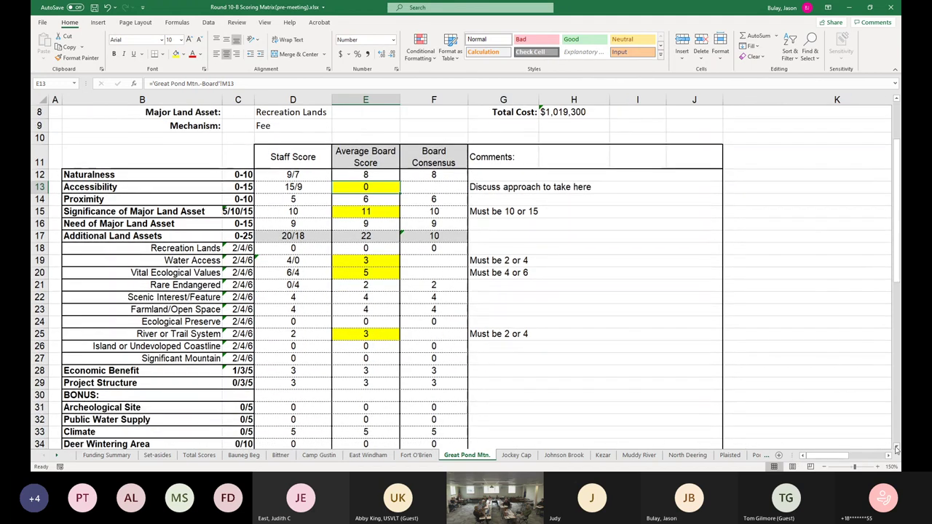
left_click(897, 100)
left_click(897, 100)
left_click(897, 101)
left_click(898, 101)
left_click(897, 101)
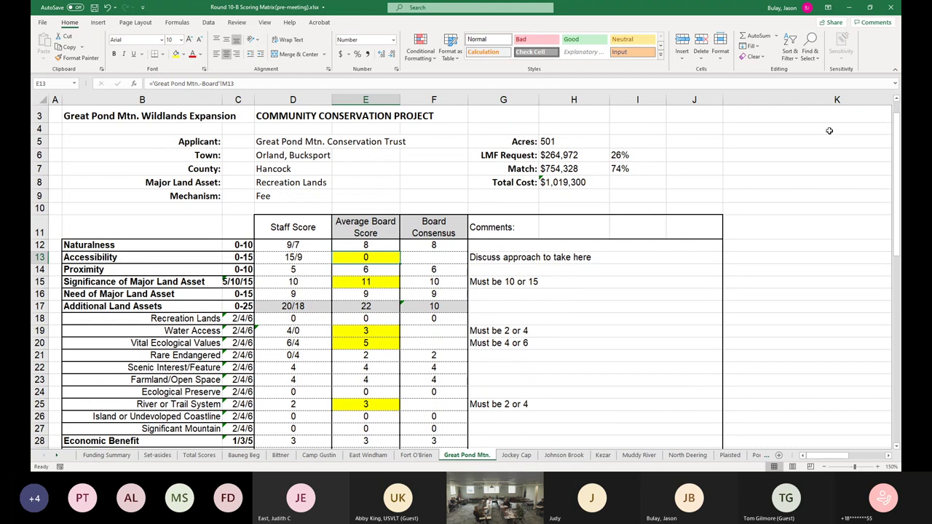
left_click(426, 455)
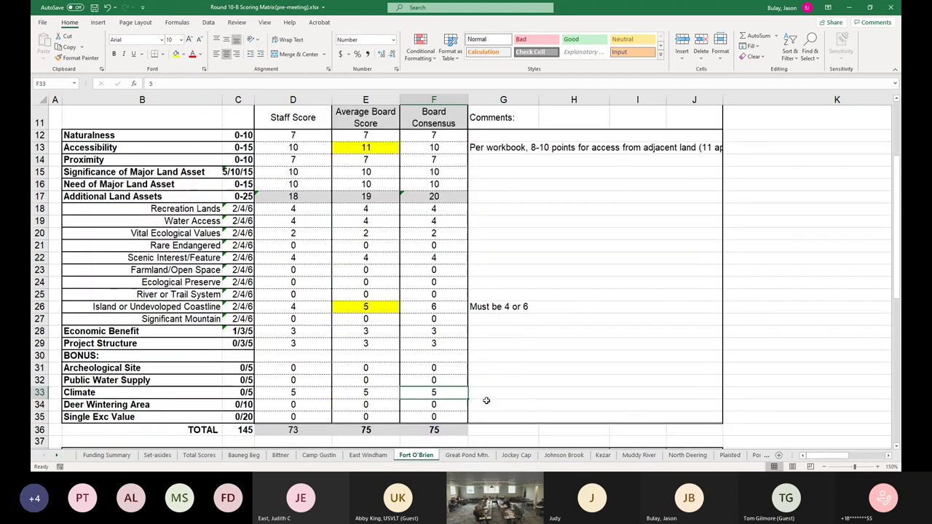
left_click(477, 457)
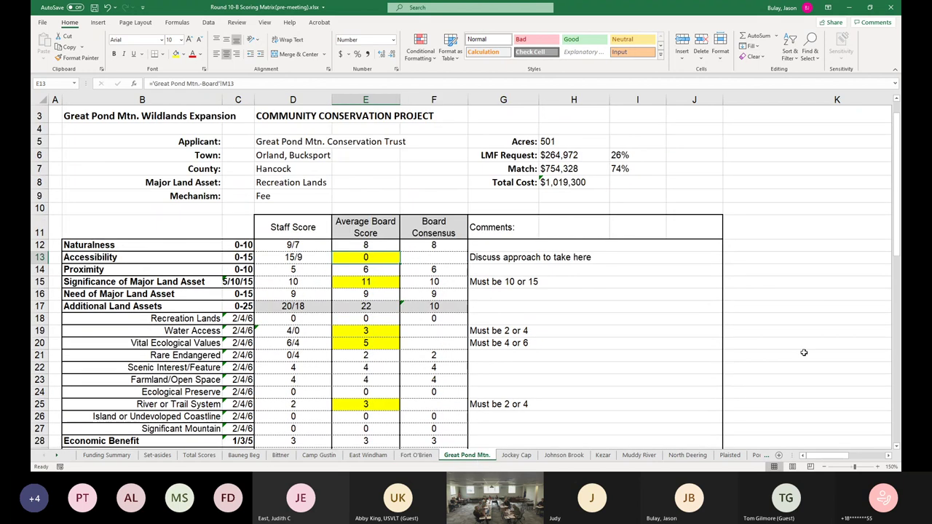
- On the Great Pond Mtn. sheet, enter a Board Consensus score of 15 for Accessibility
left_click(441, 257)
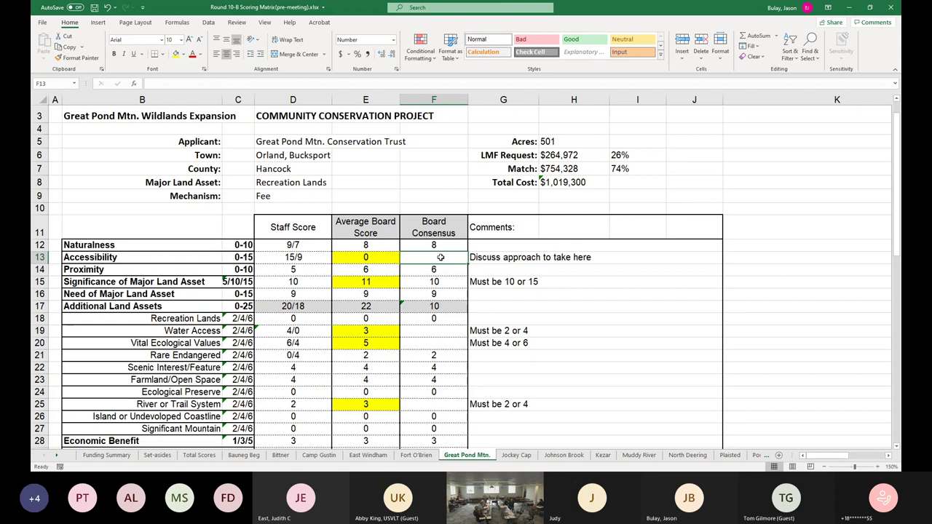
type("1")
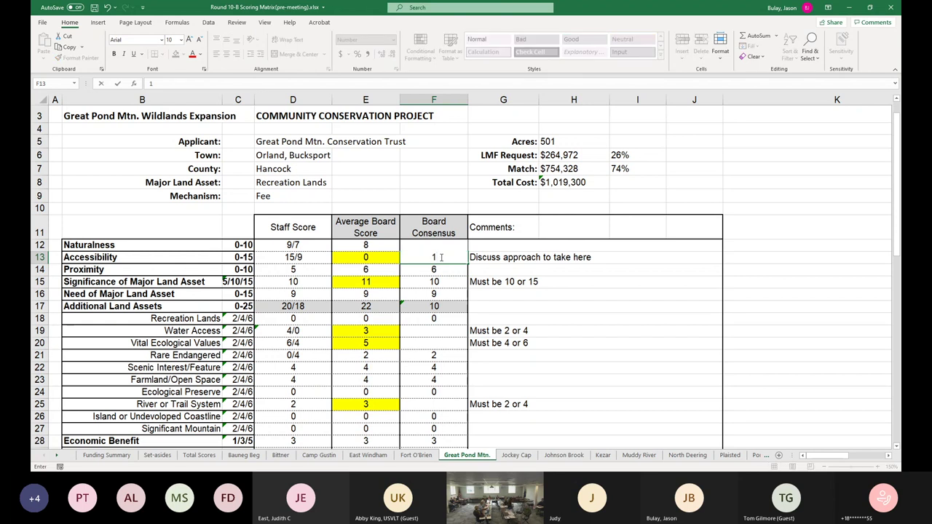
type("5")
key("Return")
- Enter a Board Consensus score of 4 for Water Access on the Great Pond Mtn. sheet
key("Down")
key("Down")
key("Down")
key("Down")
key("Down")
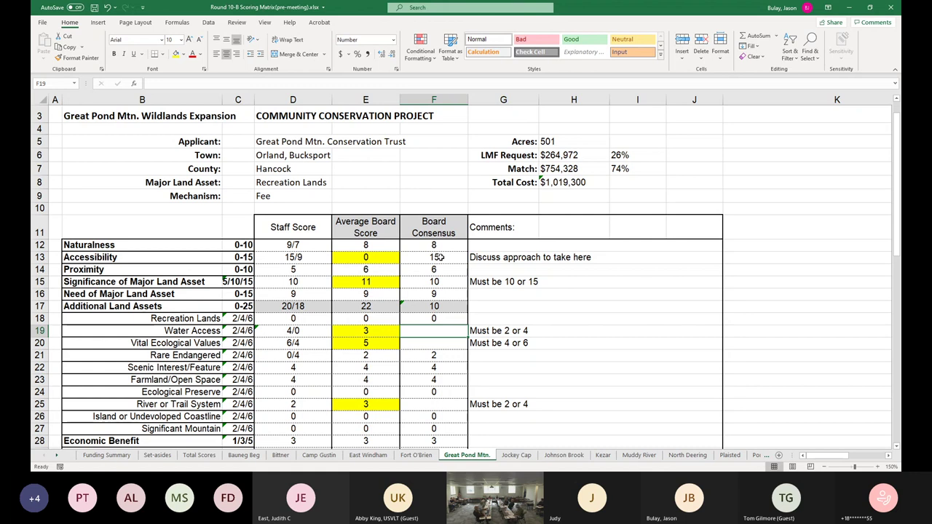
type("4")
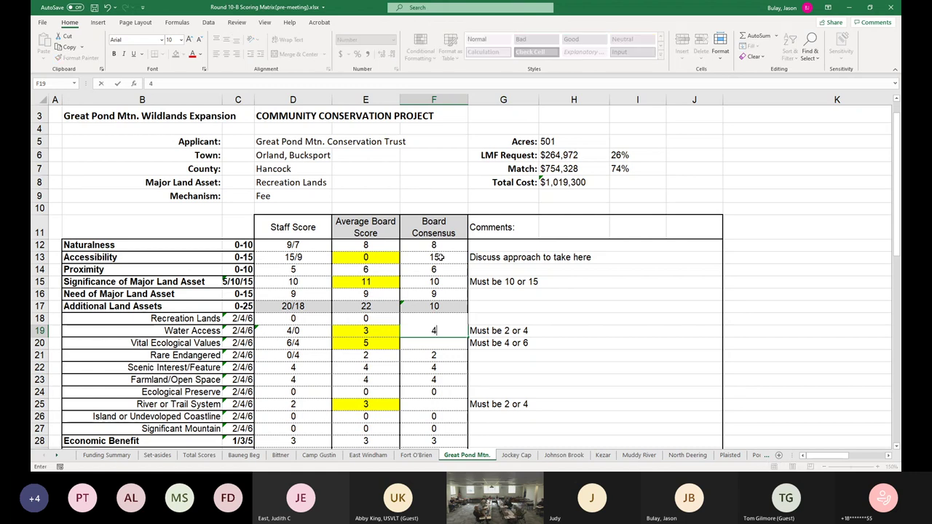
key("Return")
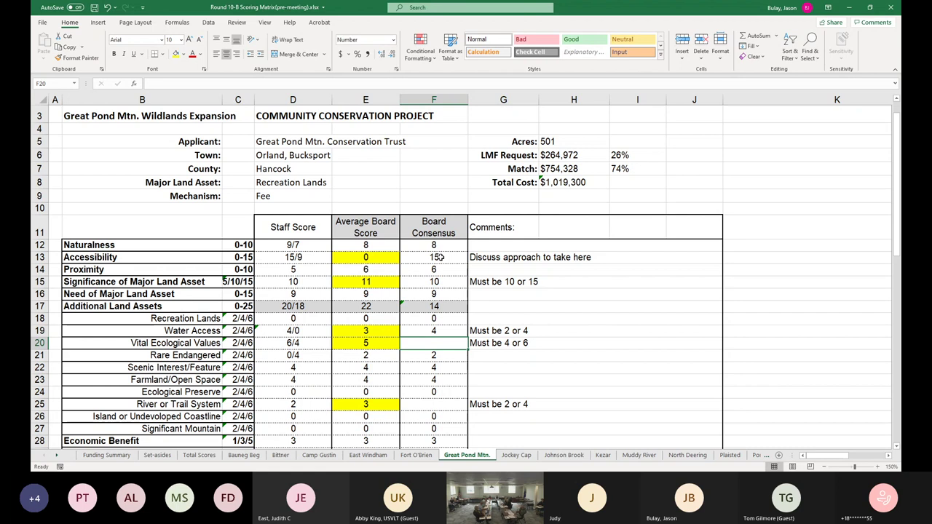
- Enter a Board Consensus score of 2 for River or Trail System on the Great Pond Mtn. sheet
left_click(433, 406)
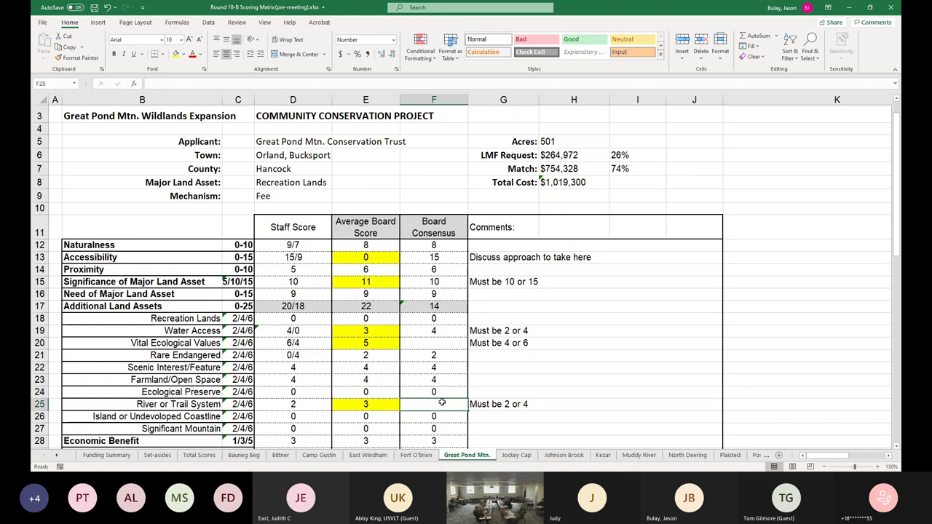
type("2")
key("Up")
- Enter a Board Consensus score of 6 for Vital Ecological Values on the Great Pond Mtn. sheet
key("Up")
key("Up")
key("Up")
key("Up")
key("Up")
key("Down")
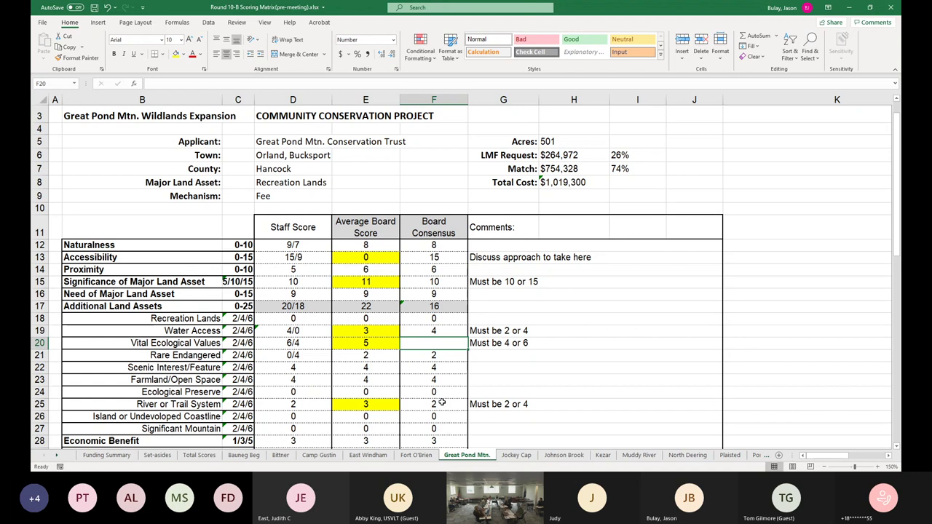
type("6")
key("Down")
- Review Great Pond Mtn.'s remaining Board Consensus scores through the bonus categories and check the total
key("Down")
key("Down")
key("Down")
key("Down")
key("Down")
key("Down")
key("Down")
key("Down")
key("Down")
key("Down")
key("Down")
key("Down")
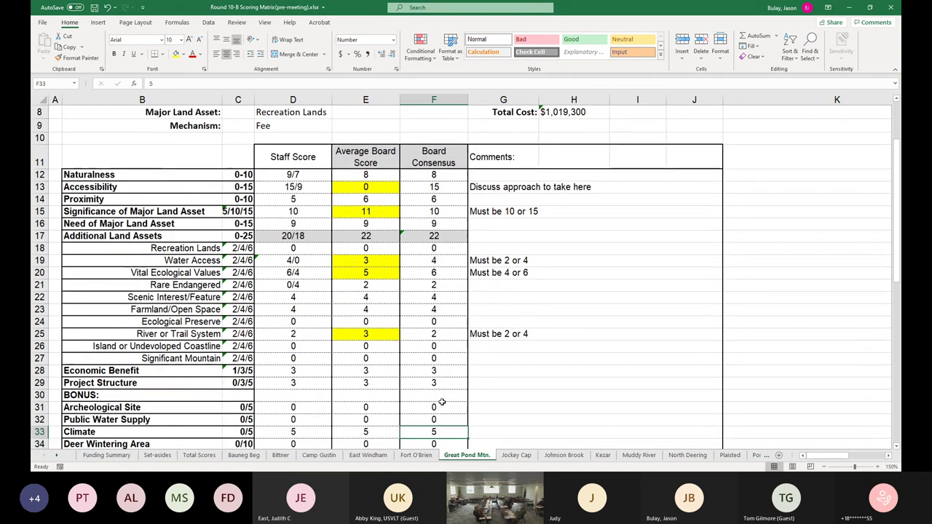
key("Down")
key("Down")
key("Down")
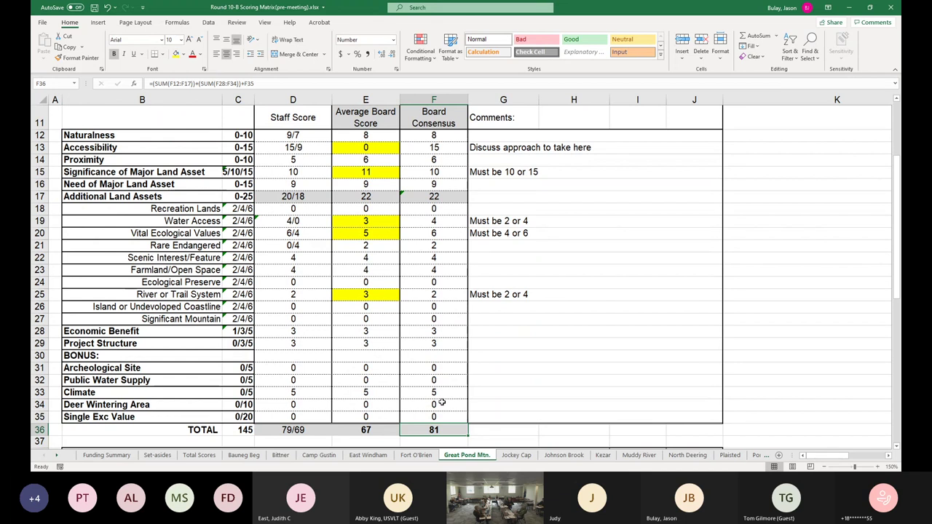
- Enter a Board Consensus score of 4 for Rare Endangered on the Jockey Cap sheet
left_click(518, 456)
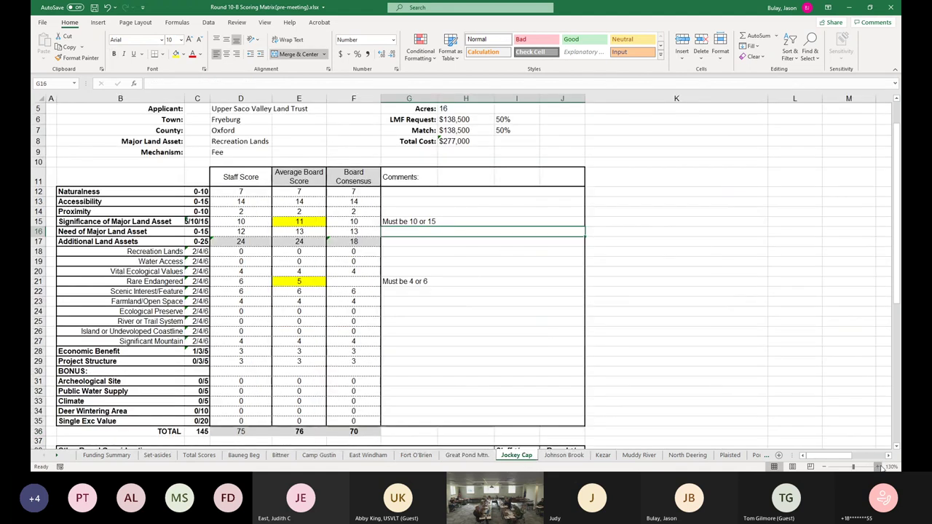
left_click(883, 467)
left_click(883, 467)
left_click_drag(830, 455, 786, 454)
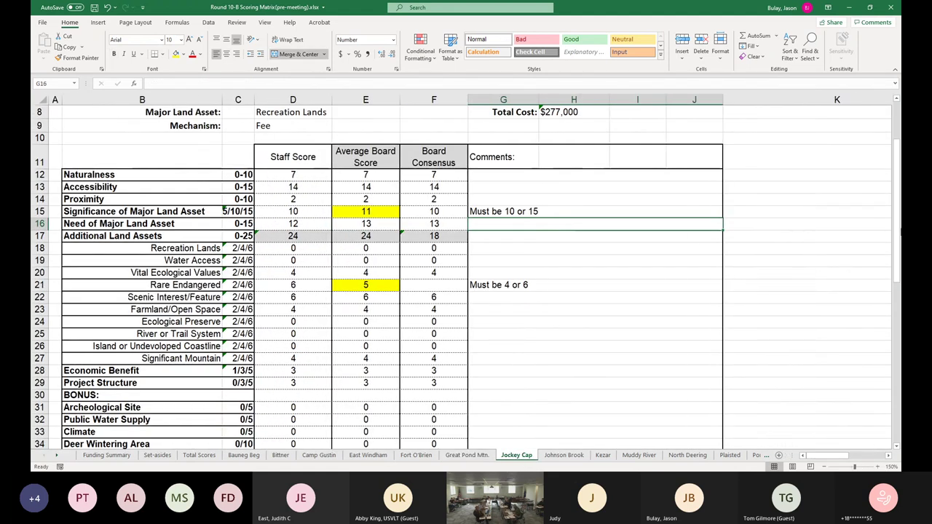
left_click(897, 100)
left_click(897, 100)
left_click(897, 100)
left_click(896, 99)
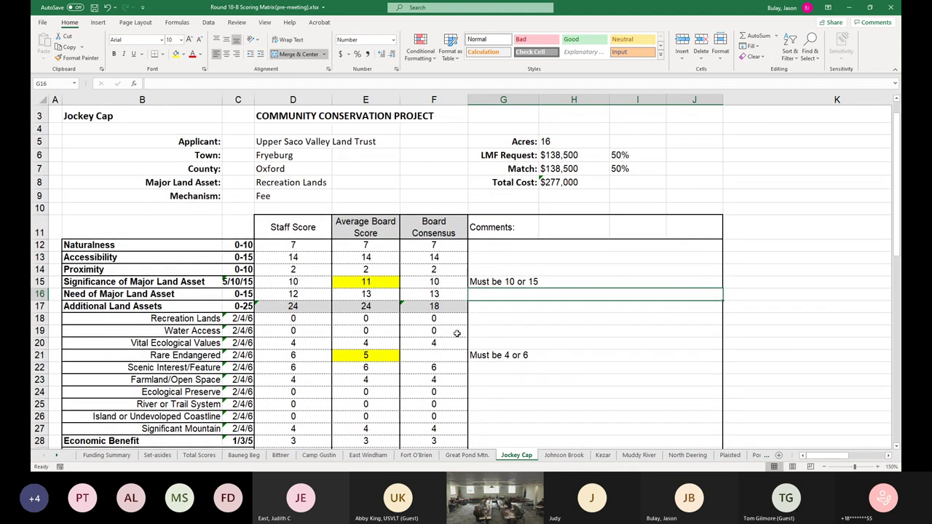
left_click(447, 353)
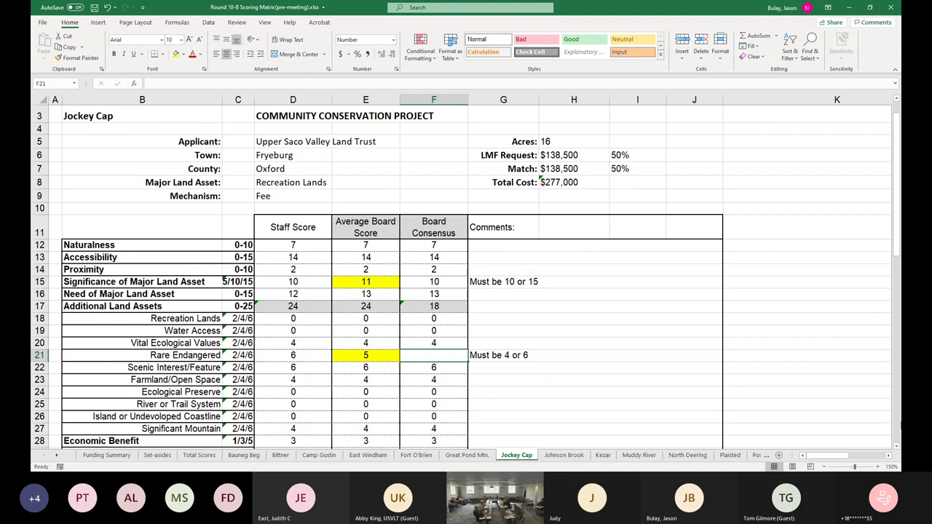
type("4")
key("Return")
- Review Jockey Cap's remaining Board Consensus scores through the bonus categories and check the total
key("Down")
key("Down")
key("Down")
key("Down")
key("Down")
key("Down")
key("Down")
key("Down")
key("Down")
key("Down")
key("Down")
key("Down")
key("Down")
key("Down")
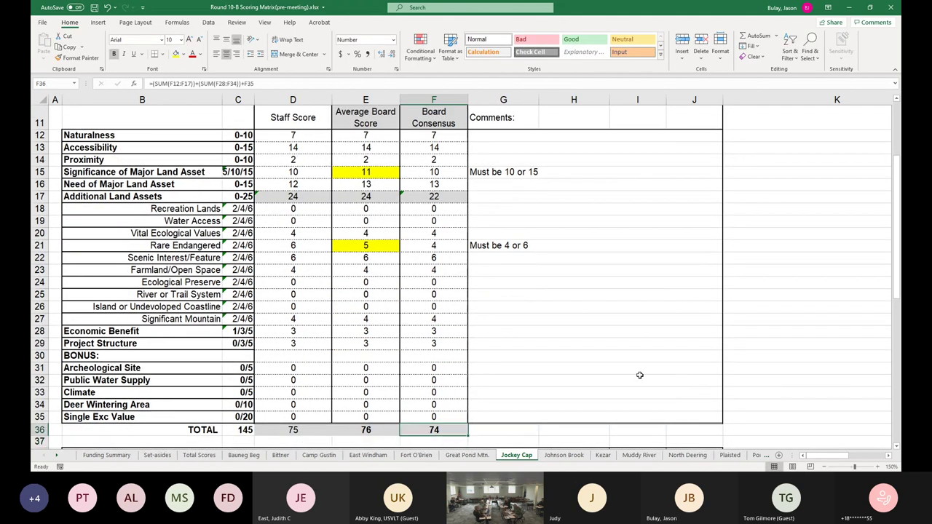
- Review the Johnson Brook sheet's project details and Board Consensus scores, and check the total
left_click(562, 456)
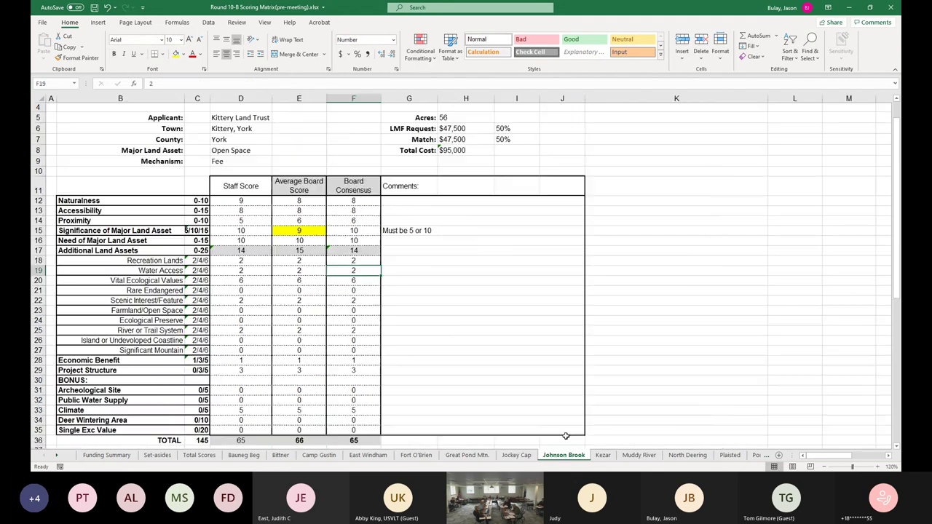
left_click(877, 466)
left_click(877, 466)
left_click(878, 466)
left_click_drag(850, 454, 823, 454)
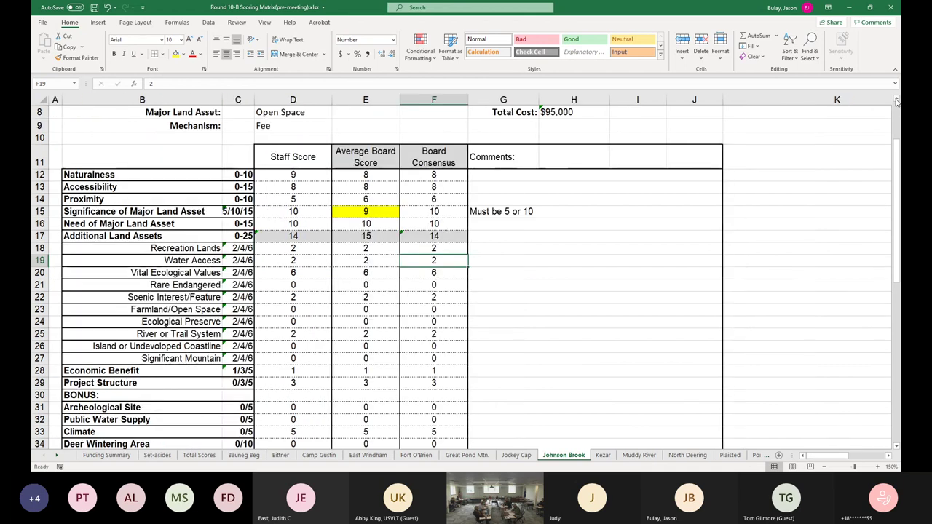
scroll(897, 110, "up", 2)
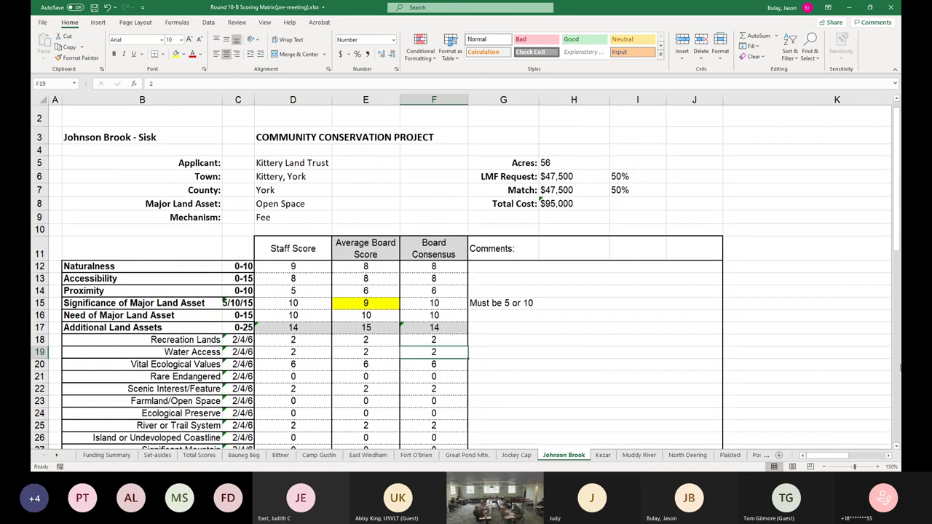
scroll(441, 319, "down", 1)
scroll(442, 319, "down", 3)
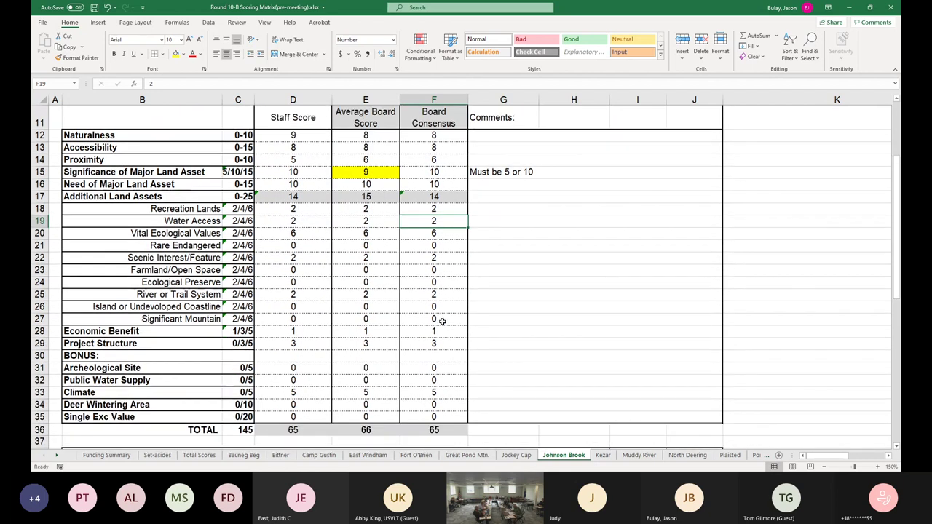
scroll(442, 321, "up", 2)
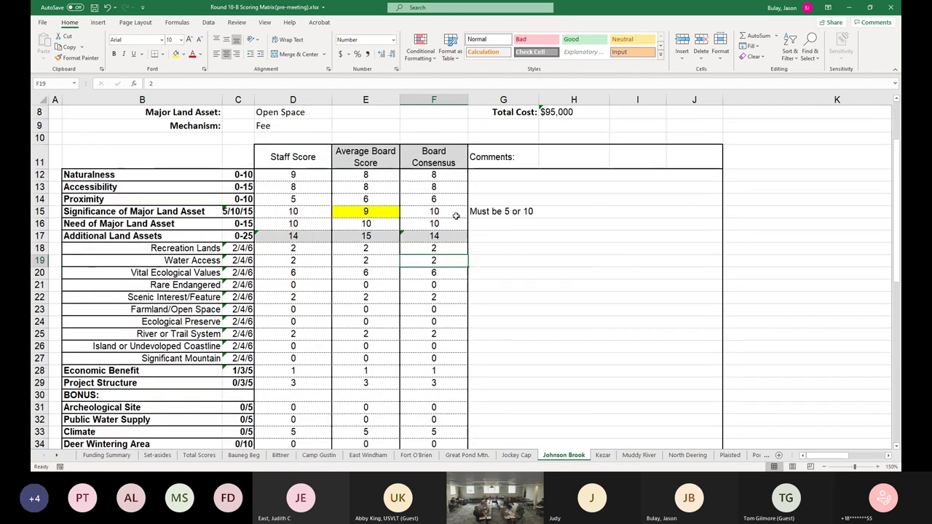
scroll(455, 216, "down", 1)
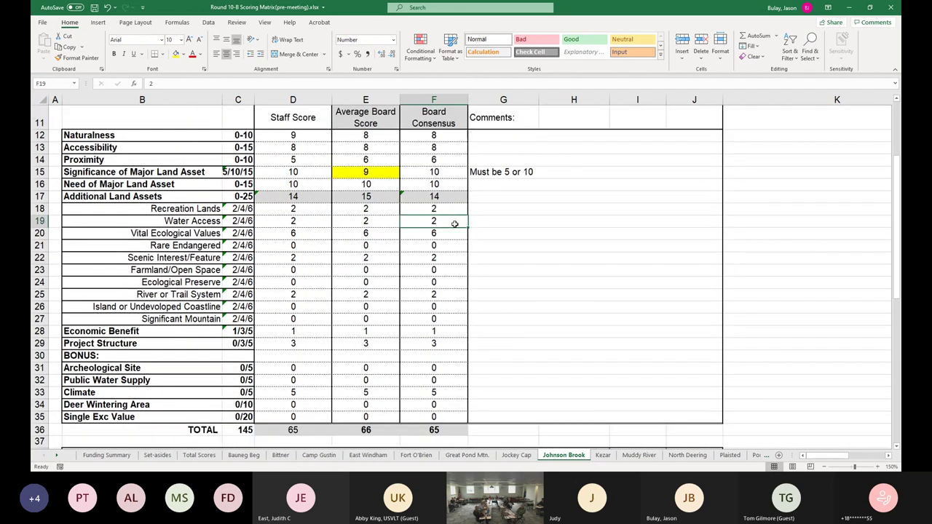
left_click(447, 430)
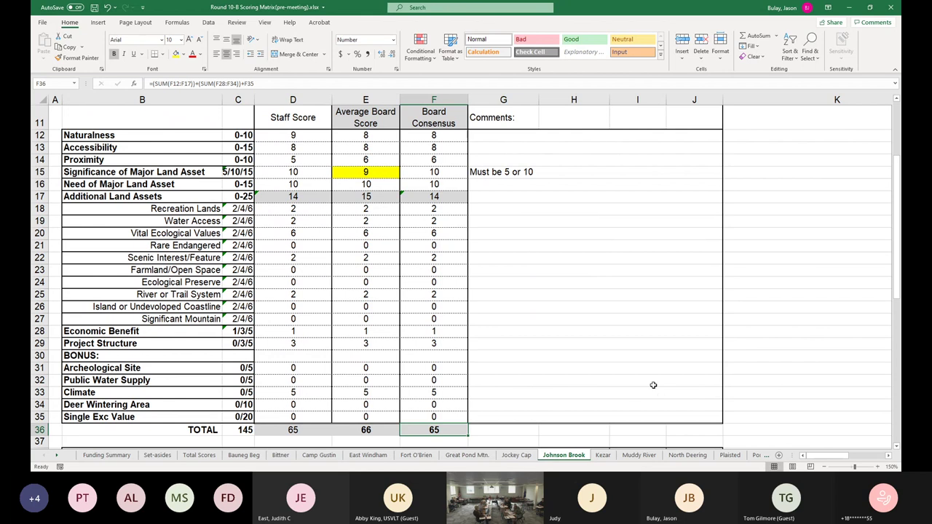
- Review the Kezar sheet's Board Consensus scores and check the total
left_click(603, 455)
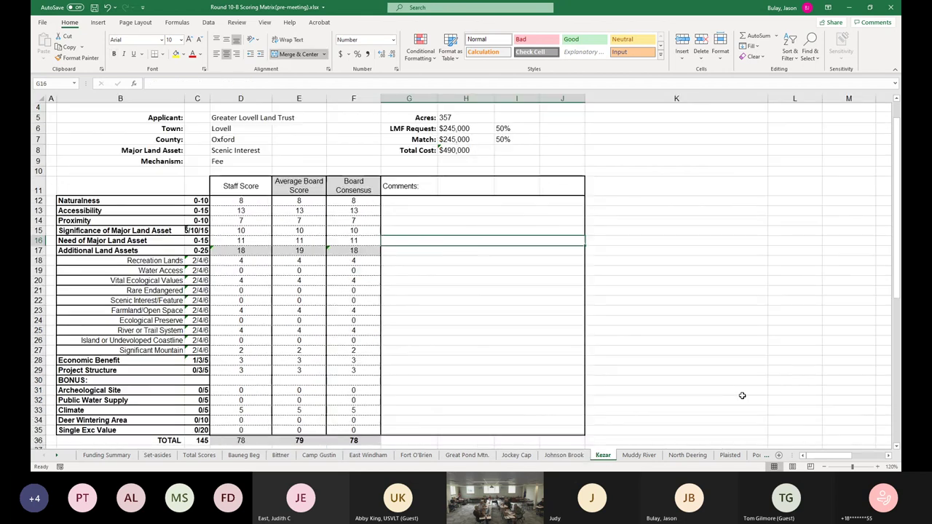
left_click(877, 467)
left_click(877, 466)
left_click(877, 467)
scroll(895, 437, "left", 3)
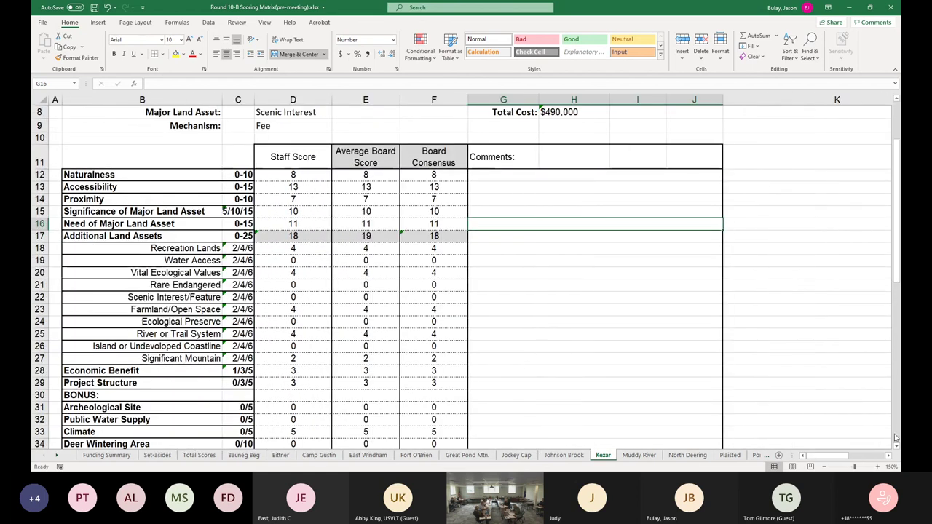
scroll(895, 436, "down", 2)
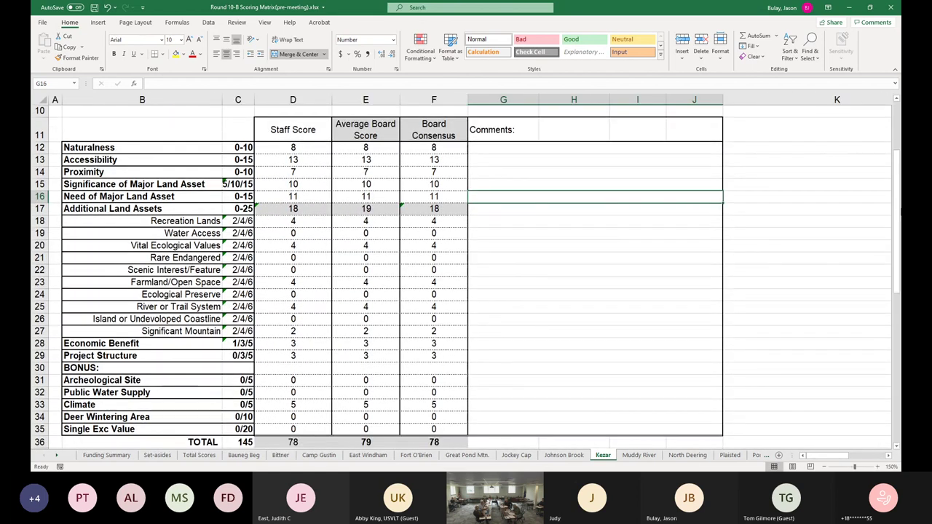
mouse_move(900, 212)
left_mouse_down()
mouse_move(900, 178)
mouse_move(900, 212)
left_mouse_up()
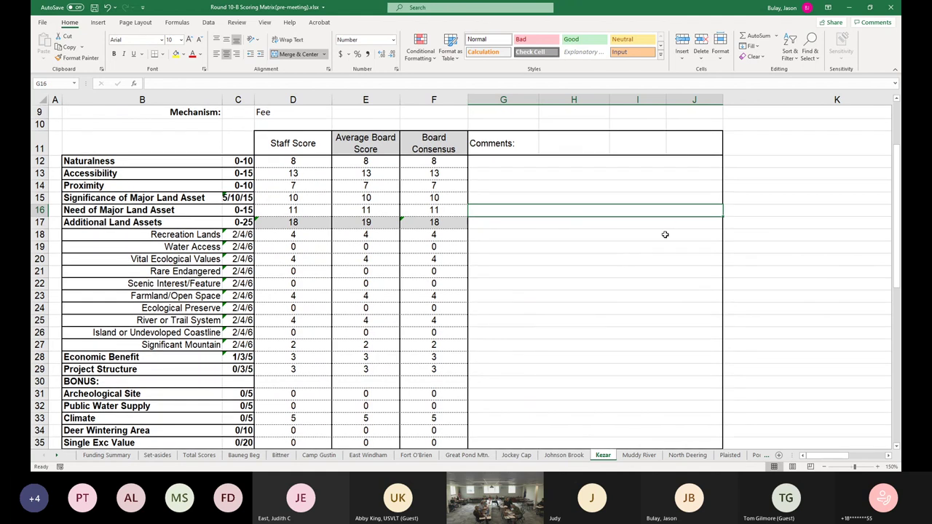
left_click(897, 447)
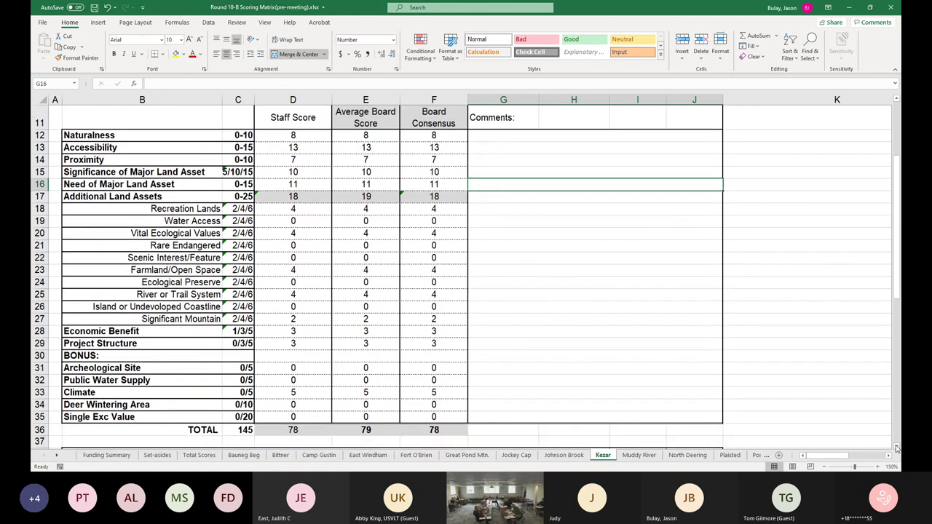
left_click(444, 428)
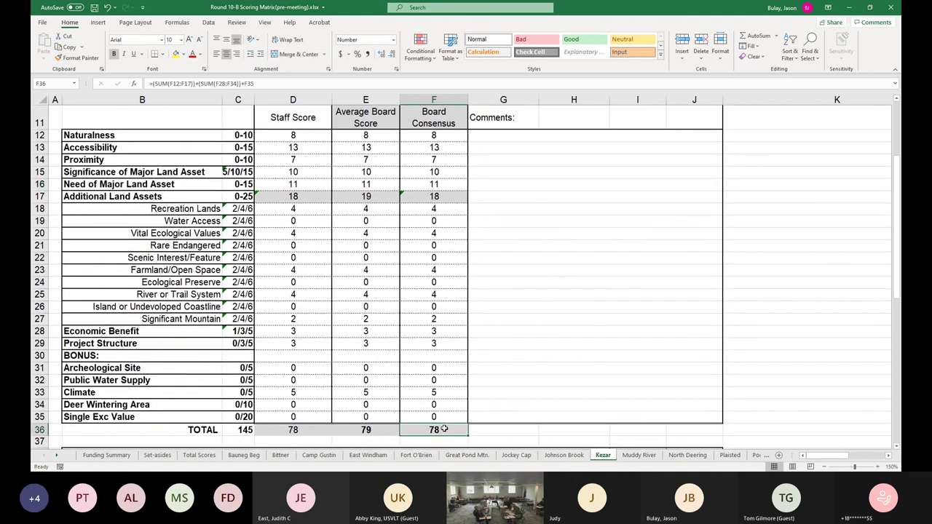
- Show the Muddy River sheet at 150% and select its empty Board Consensus cell for Proximity
left_click(639, 455)
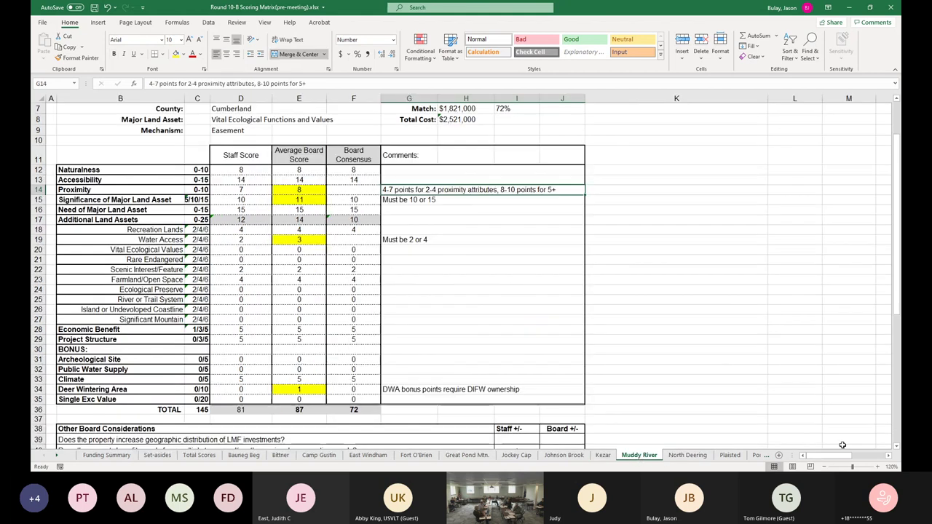
left_click(887, 455)
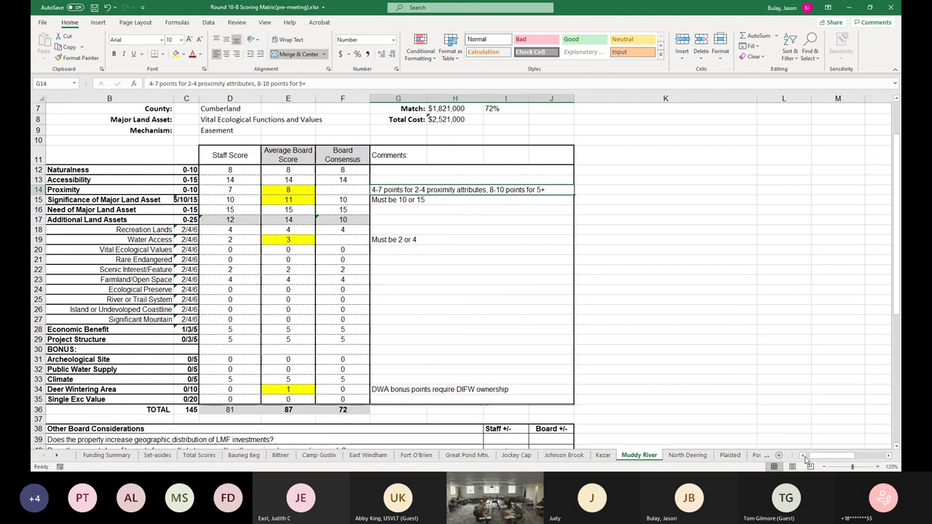
scroll(881, 464, "left", 1)
left_click(877, 466)
left_click(877, 466)
left_click(877, 466)
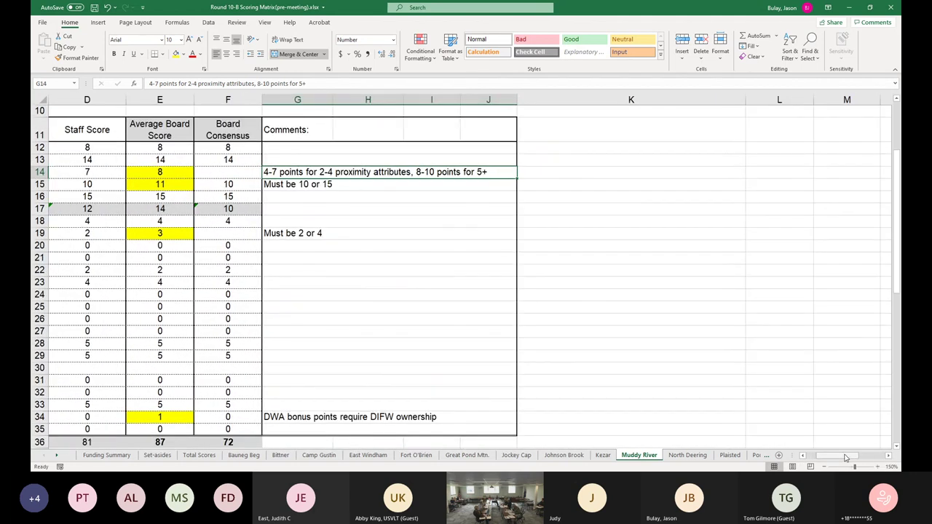
left_click(896, 89)
scroll(896, 94, "up", 2)
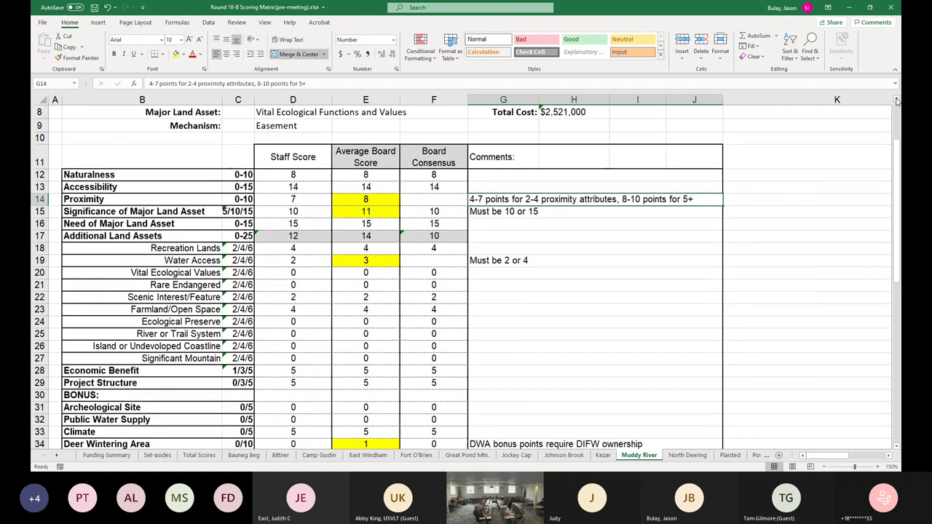
left_click(896, 100)
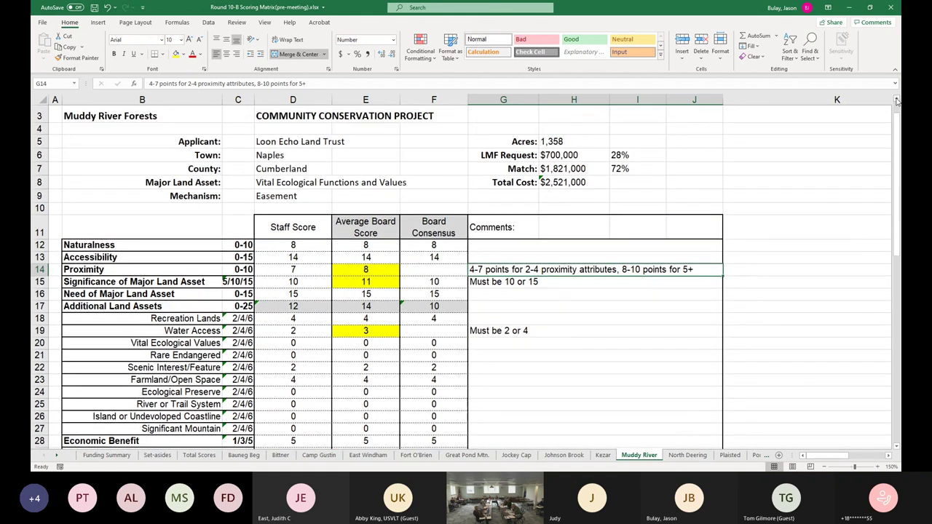
left_click(453, 272)
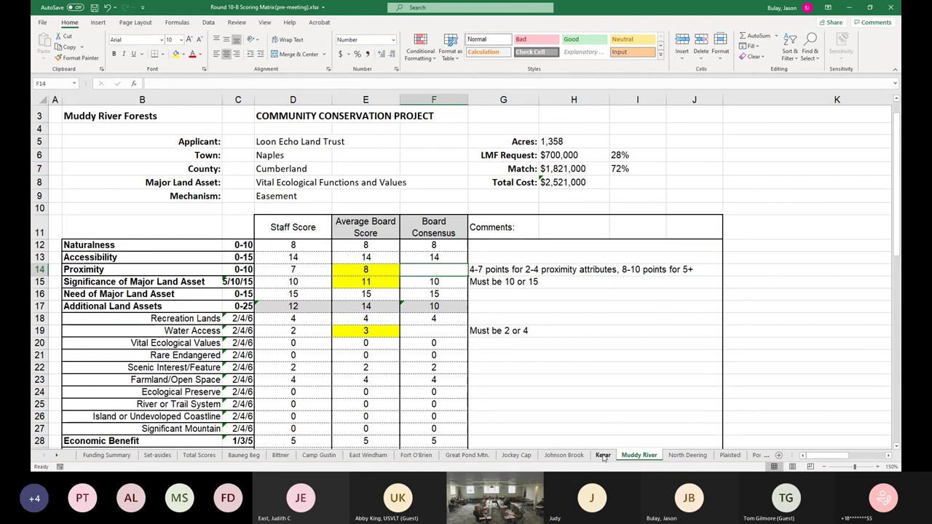
- Return to the Johnson Brook sheet and set its Board Consensus score for Rare Endangered to 2
left_click(564, 455)
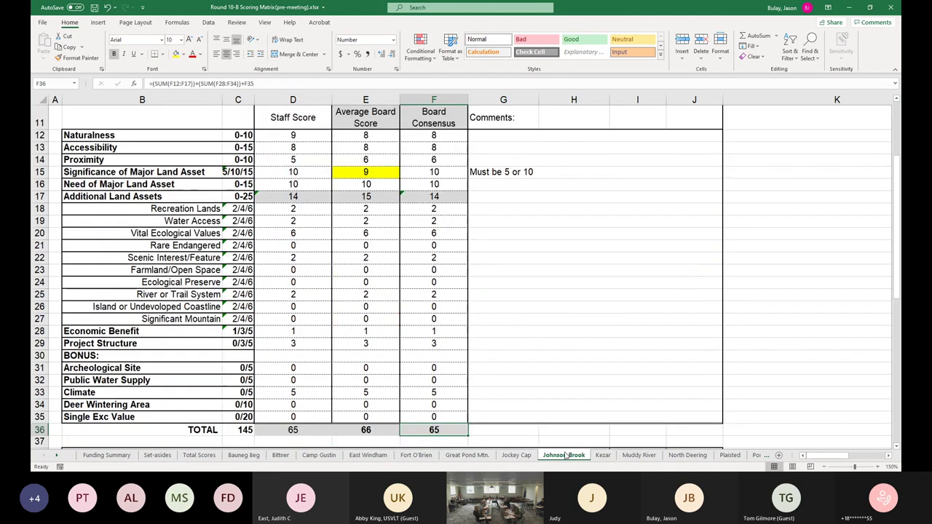
left_click(896, 101)
left_click(897, 101)
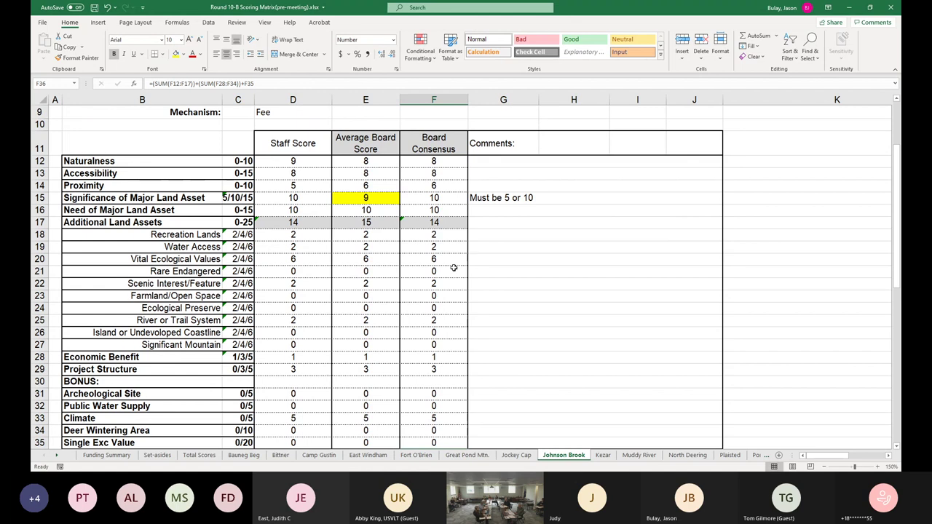
scroll(897, 102, "up", 3)
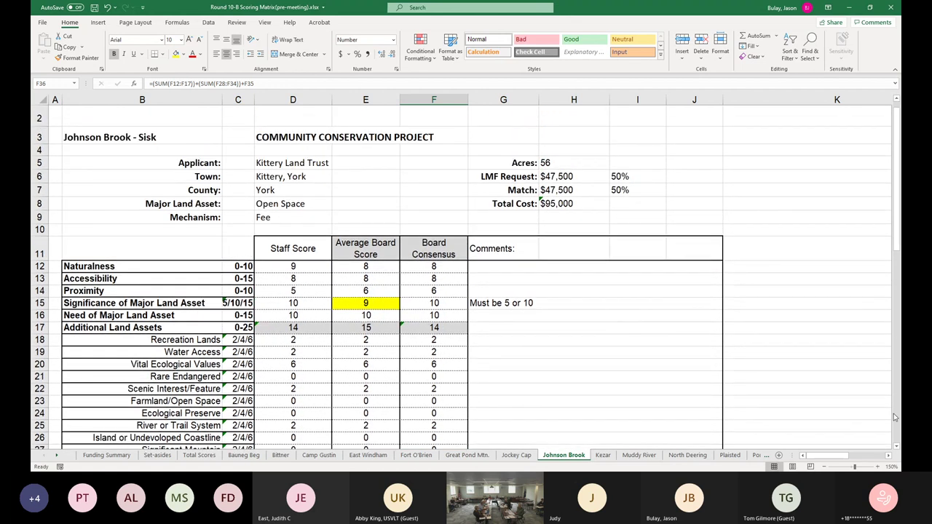
left_click(897, 447)
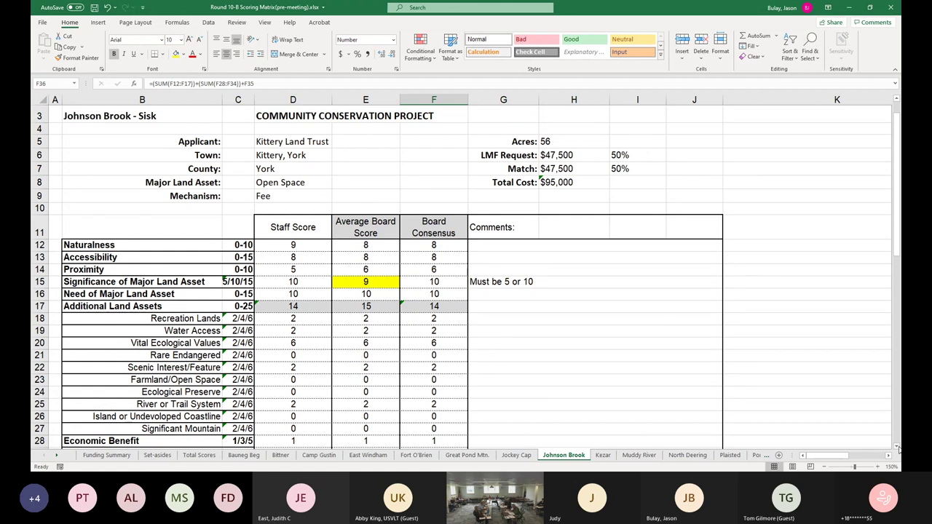
left_click(453, 353)
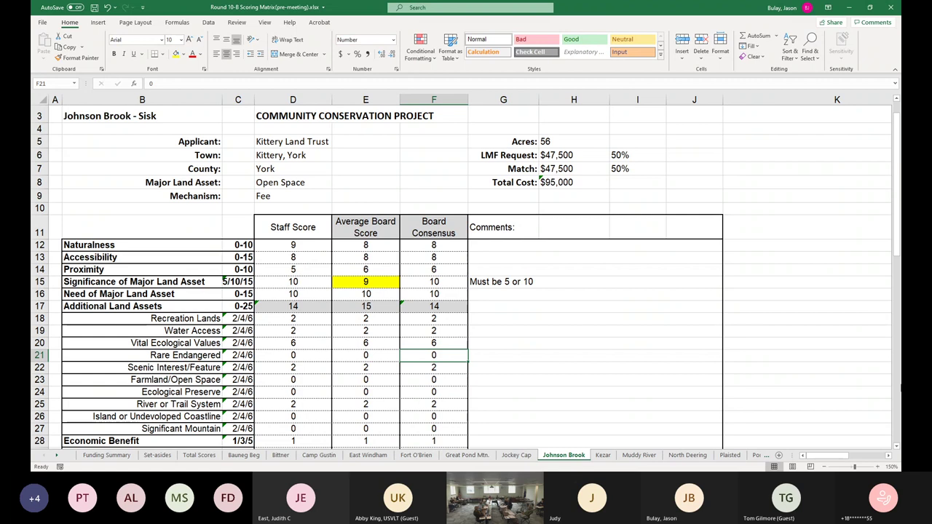
type("2")
key("Return")
- Review Johnson Brook's Board Consensus scores from the additional land assets through Single Exc Value and check the updated total
left_click(434, 392)
key("Up")
key("Up")
key("Up")
left_click(434, 367)
key("Down")
key("Down")
key("Down")
key("Down")
key("Down")
key("Down")
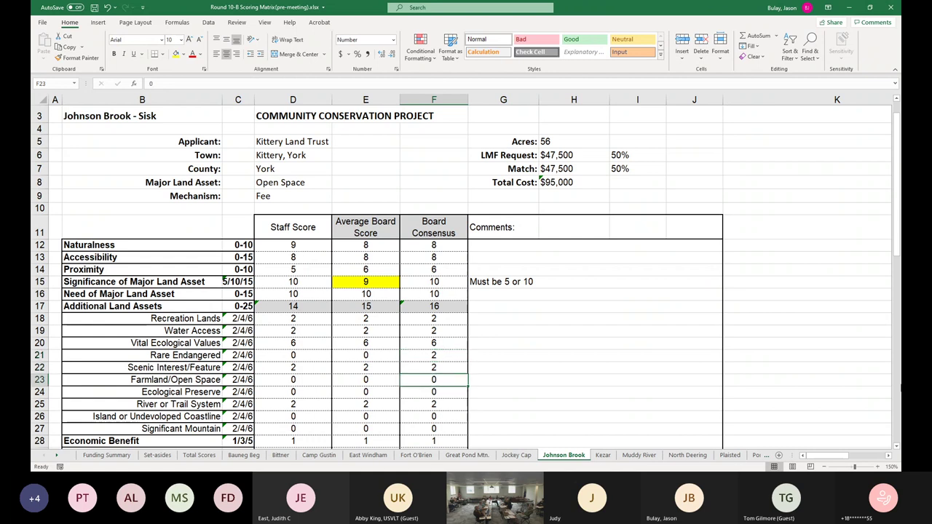
key("Down")
key("Down")
key("Down")
key("Down")
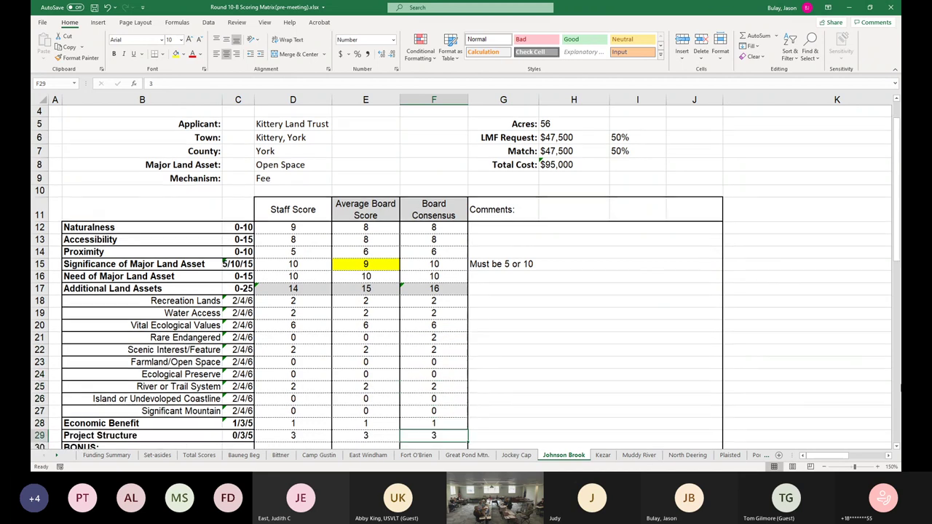
key("Down")
key("Down")
key("Down")
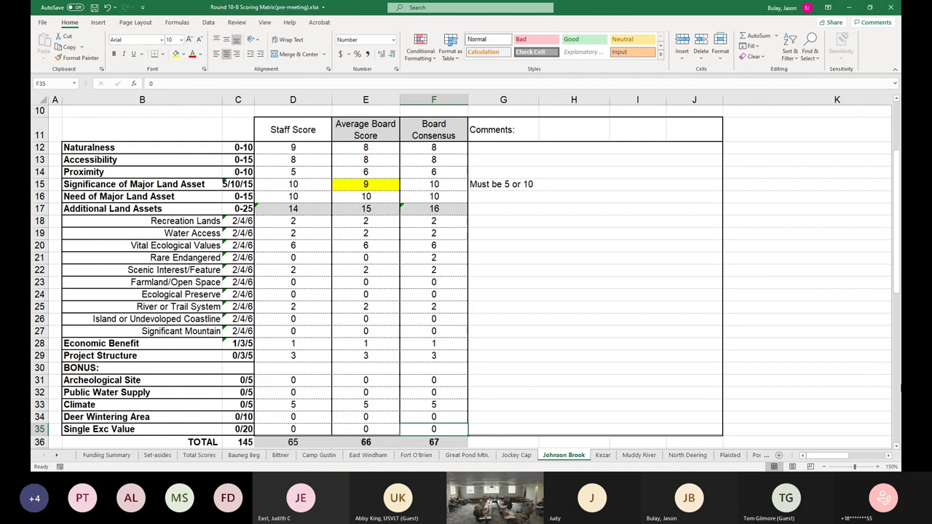
- Recheck Johnson Brook's Board Consensus scores from Deer Wintering Area back up to Ecological Preserve
key("Up")
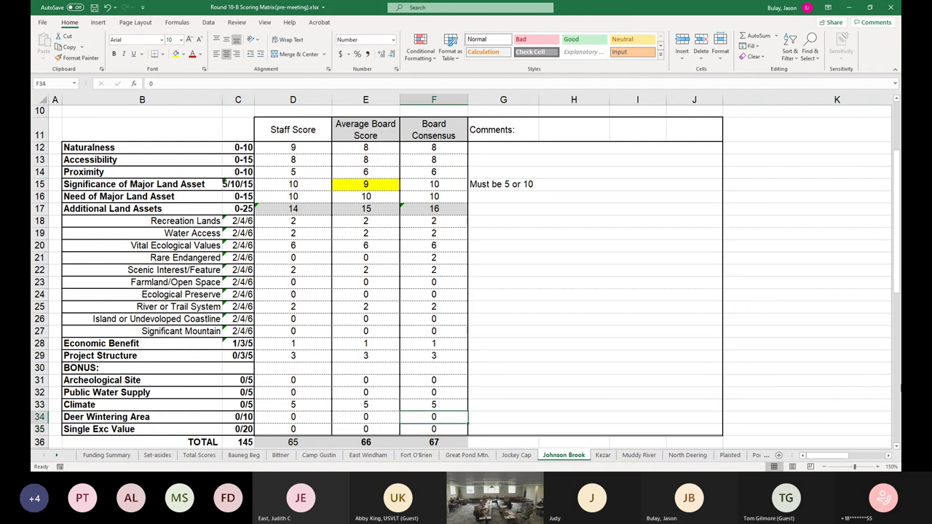
key("Up")
key("Up")
key("Up")
key("Up")
key("Up")
key("Up")
key("Up")
key("Up")
key("Up")
key("Up")
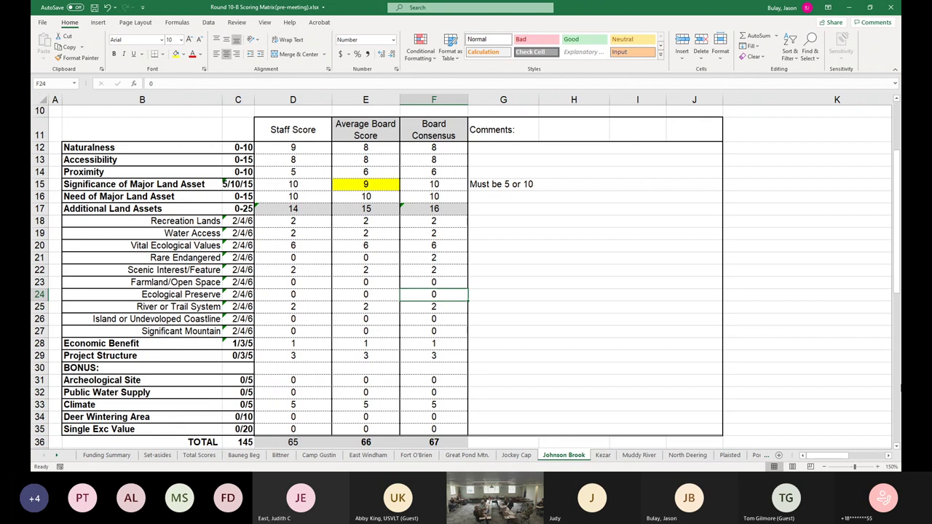
- On the Muddy River sheet, set the Board Consensus score for Proximity to 7
left_click(637, 456)
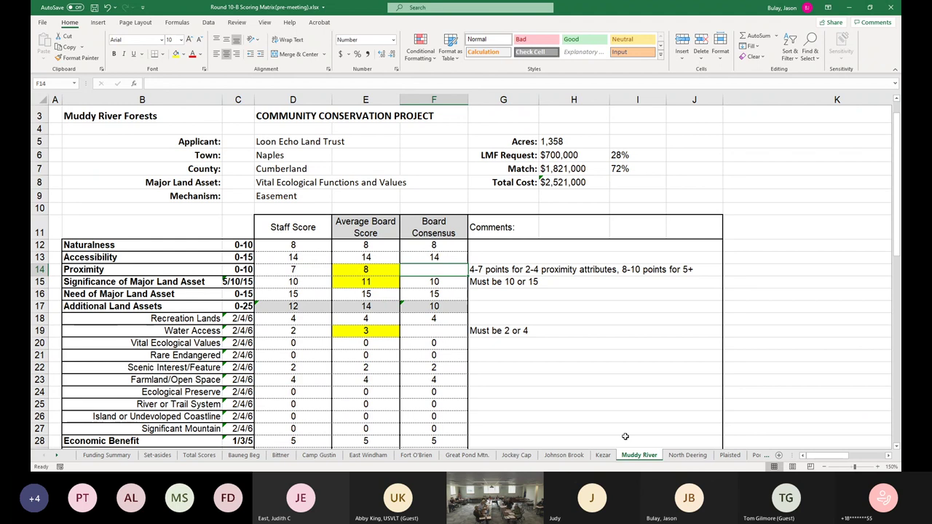
type("7")
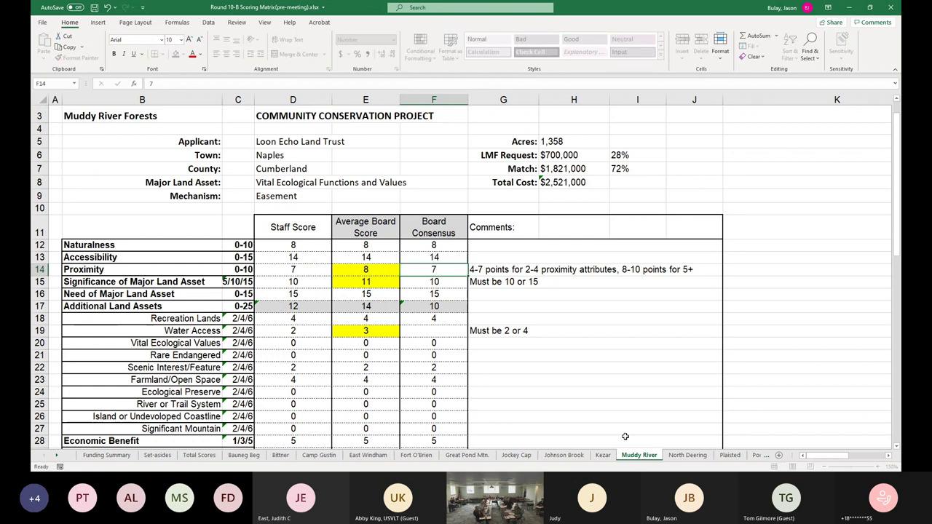
key("Return")
- Set Muddy River's Board Consensus score for Water Access to 4
key("Down")
key("Down")
key("Down")
key("Down")
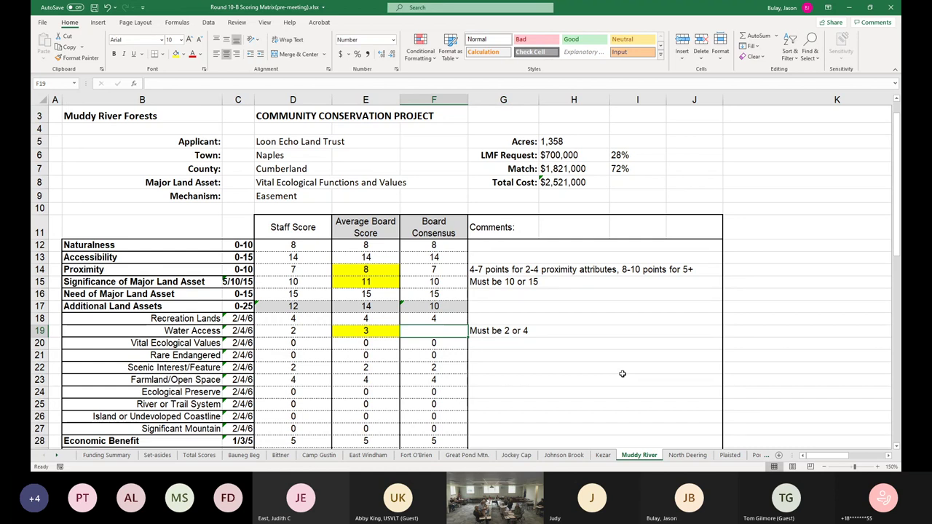
type("4")
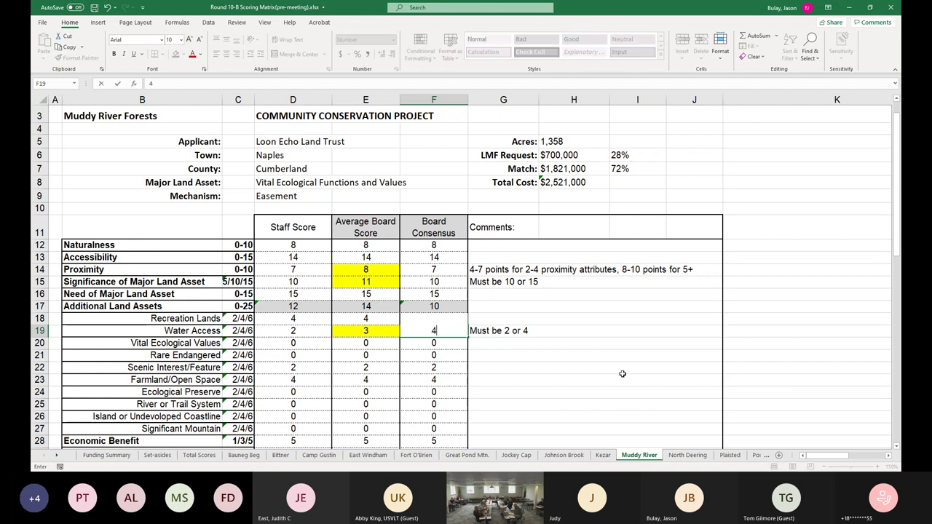
key("Return")
- Review Muddy River's Board Consensus scores from Vital Ecological Values down through the bonus items and check the total
key("Return")
key("Return")
key("Return")
key("Return")
key("Return")
key("Return")
key("Return")
key("Return")
key("Return")
key("Return")
key("Return")
key("Return")
key("Return")
key("Return")
key("Return")
key("Return")
key("Return")
key("Return")
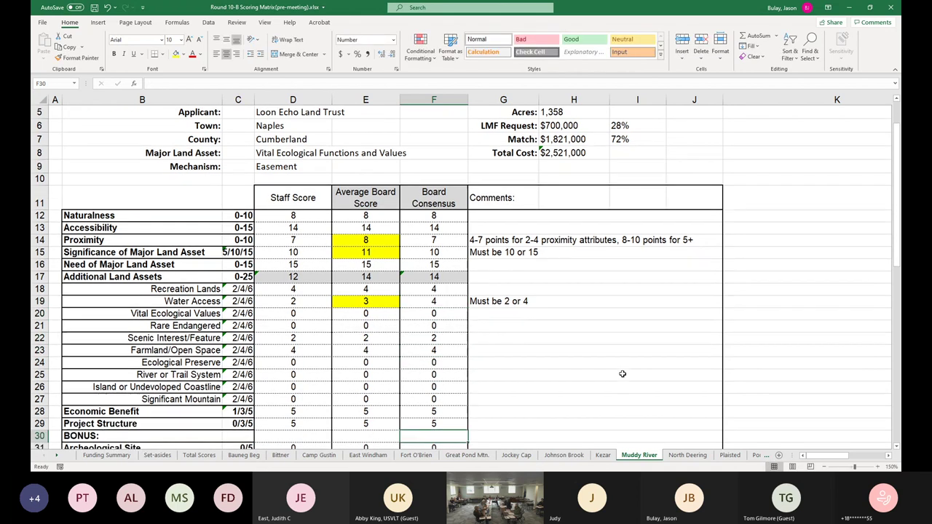
key("Up")
key("Up")
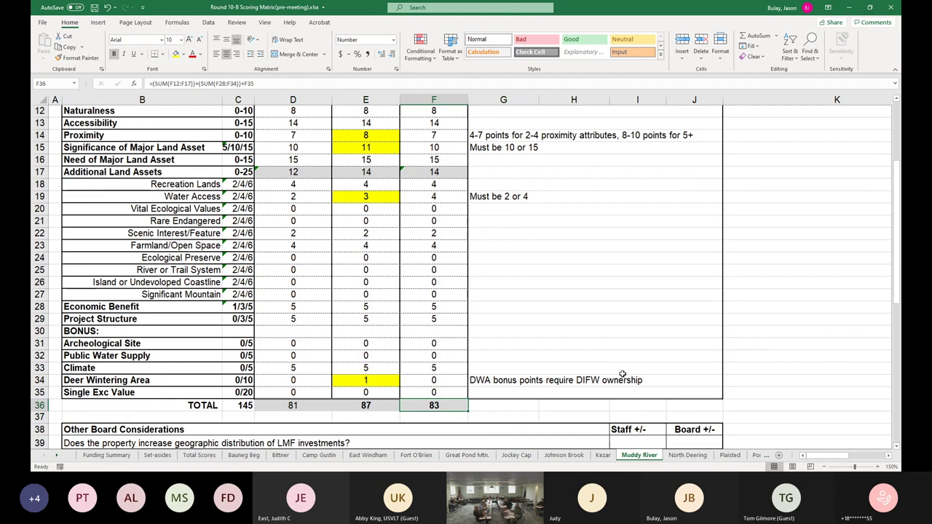
- Show the North Deering sheet at 150% with its project details and scoring columns in view
left_click(688, 455)
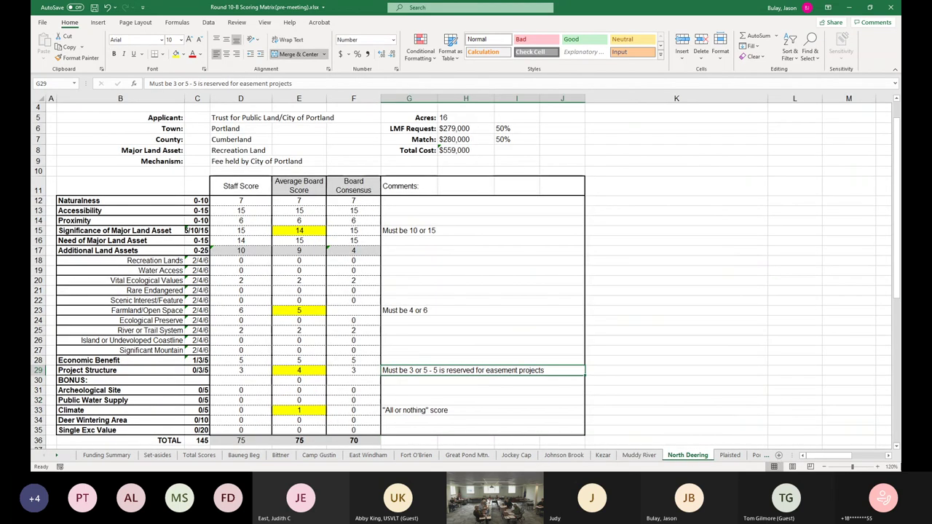
left_click(877, 468)
left_click(877, 468)
left_click(877, 468)
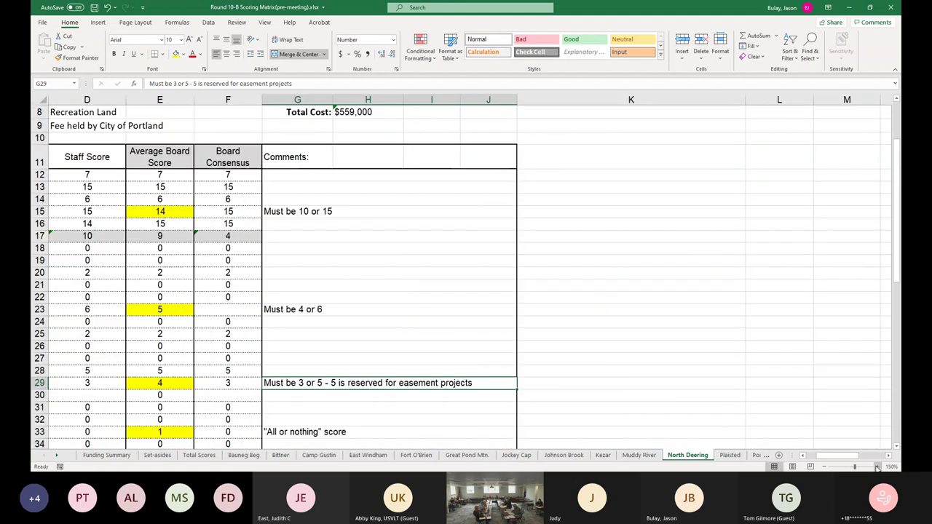
left_click_drag(826, 455, 808, 455)
left_click(897, 102)
left_click(896, 102)
left_click(896, 102)
left_click(896, 102)
left_click(896, 102)
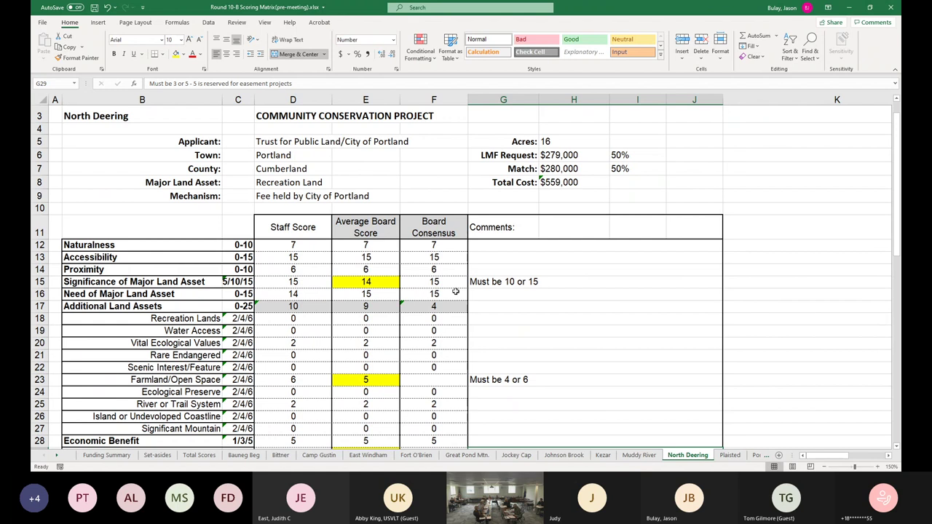
- Set North Deering's Board Consensus score for Farmland/Open Space to 6
left_click(442, 384)
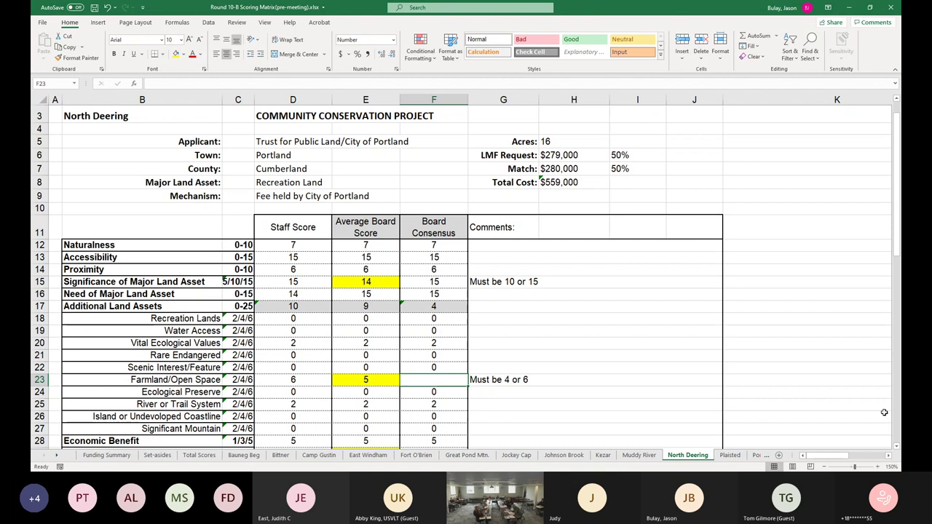
type("6")
key("Return")
- Review North Deering's Board Consensus scores from the remaining land assets through Project Structure
key("Return")
key("Return")
key("Return")
key("Return")
key("Return")
key("Return")
key("Return")
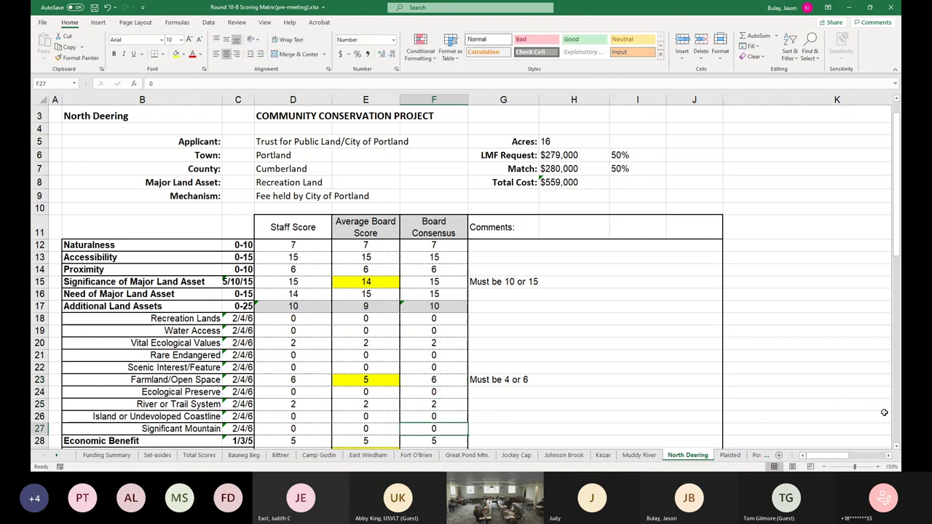
key("Return")
key("Up")
key("Up")
key("Up")
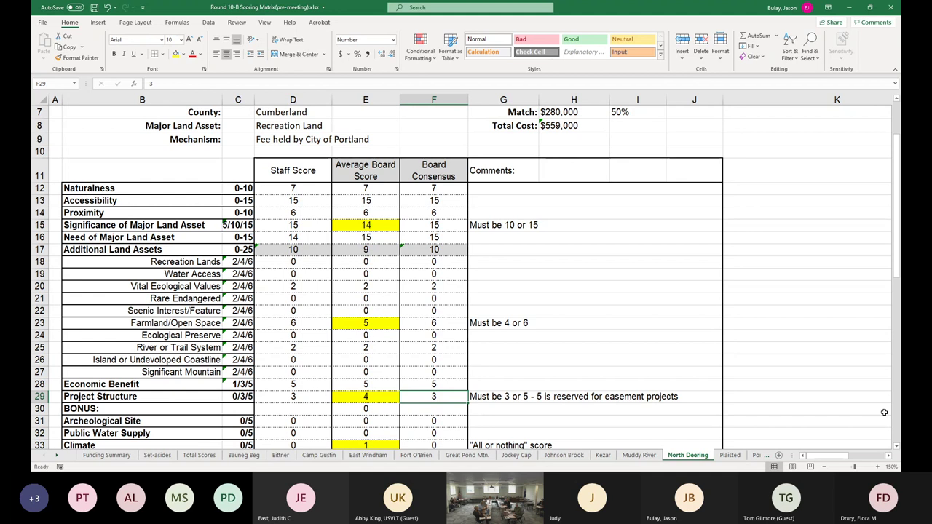
- Check North Deering's Board Consensus bonus scores and total, then return to its Climate score
key("Down")
key("Down")
key("Down")
key("Down")
key("Down")
key("Down")
key("Down")
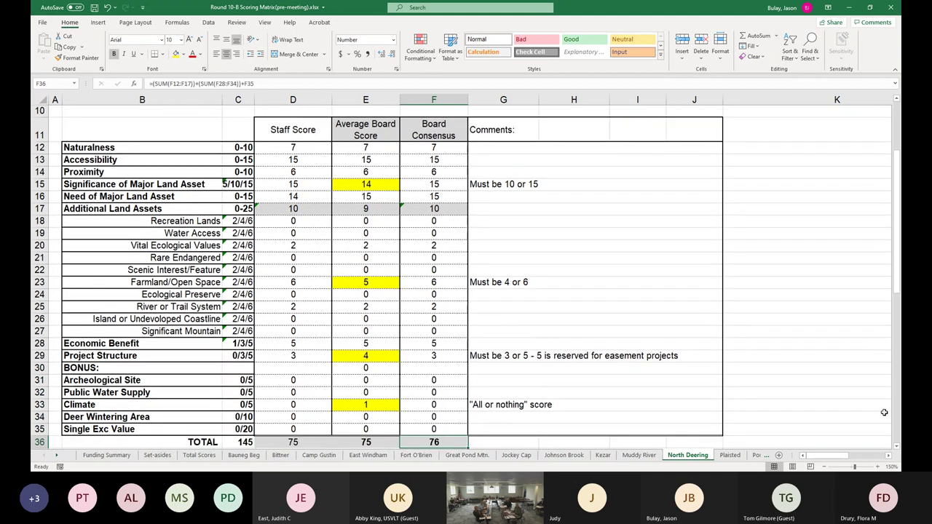
key("Down")
key("Up")
key("Up")
key("Up")
key("Up")
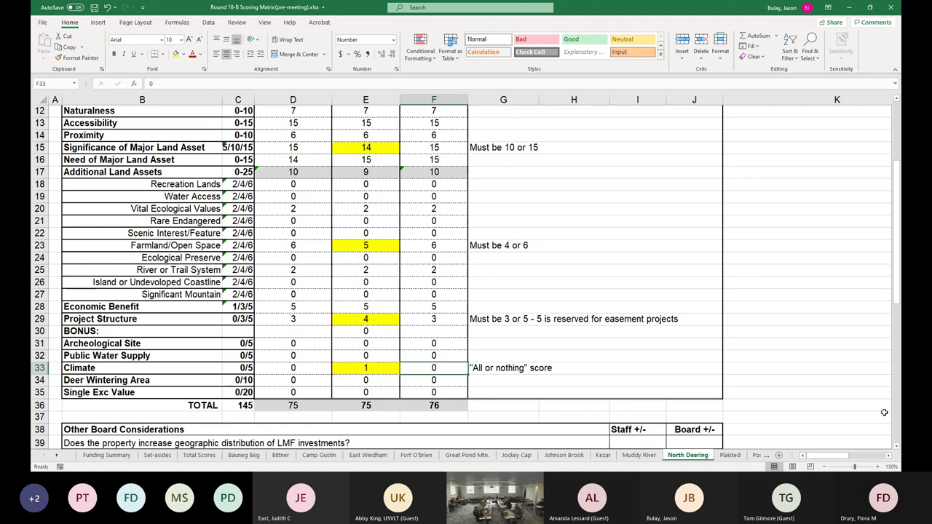
- Show the Plaisted sheet at 150% and select its Board Consensus score for Significance of Major Land Asset
left_click(730, 456)
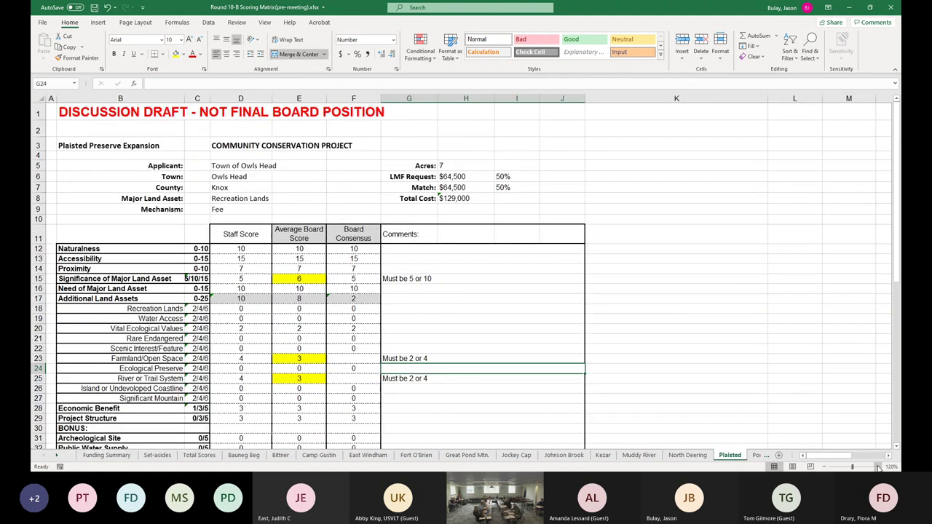
left_click(878, 467)
left_click(879, 467)
left_click(878, 467)
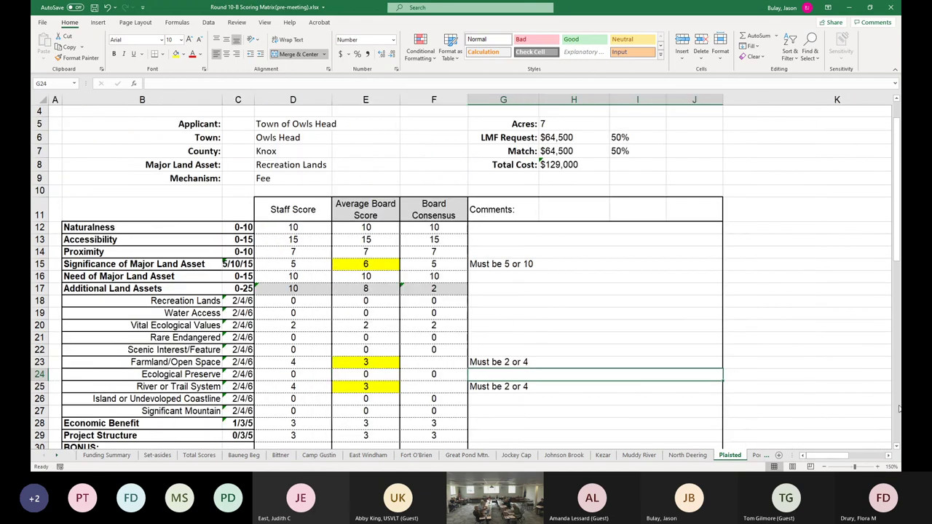
left_click(439, 265)
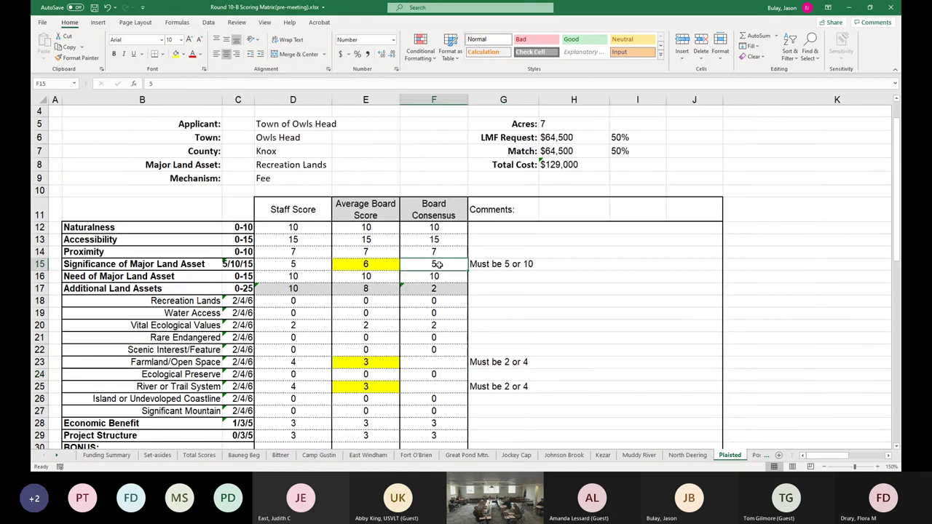
- Set Plaisted's Board Consensus scores for Farmland/Open Space and River or Trail System to 2 each
left_click(442, 361)
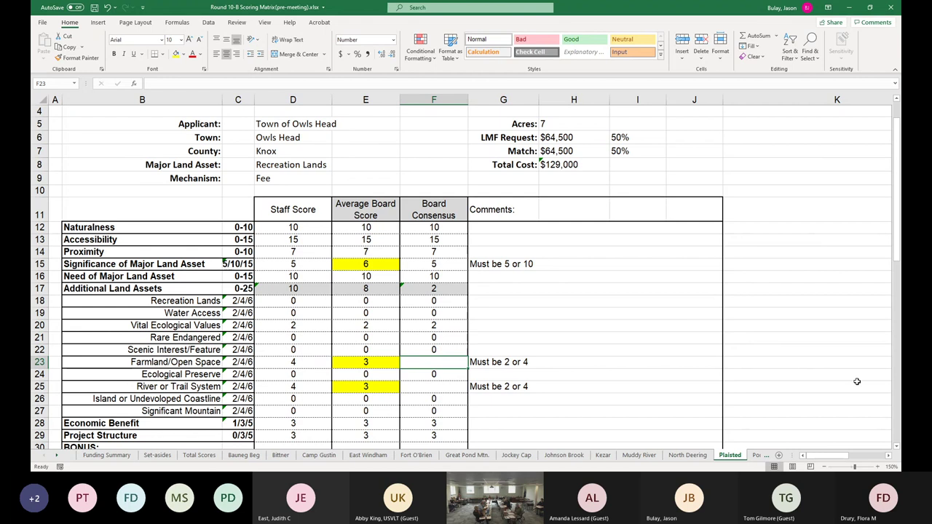
type("2")
key("Down")
key("Down")
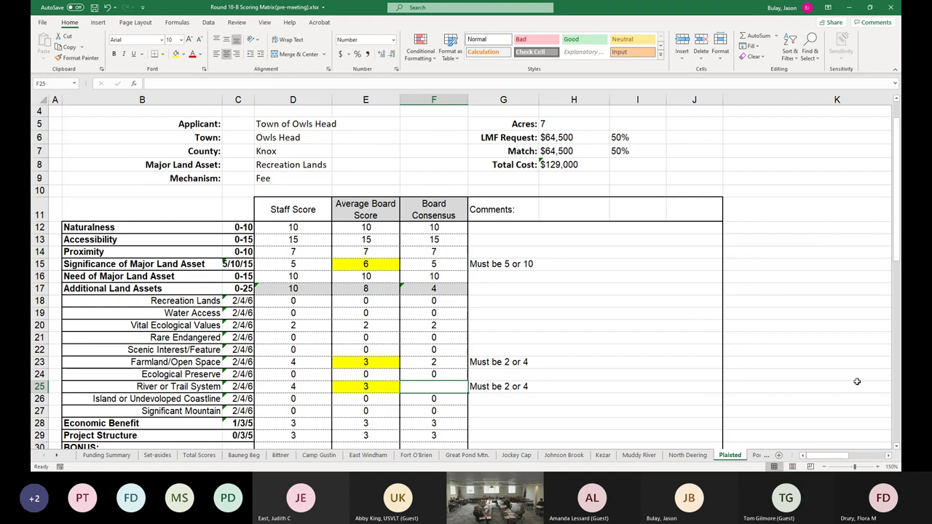
type("2")
key("Return")
- Review Plaisted's Board Consensus scores from Significant Mountain through Single Exc Value and check the total
key("Down")
key("Down")
key("Down")
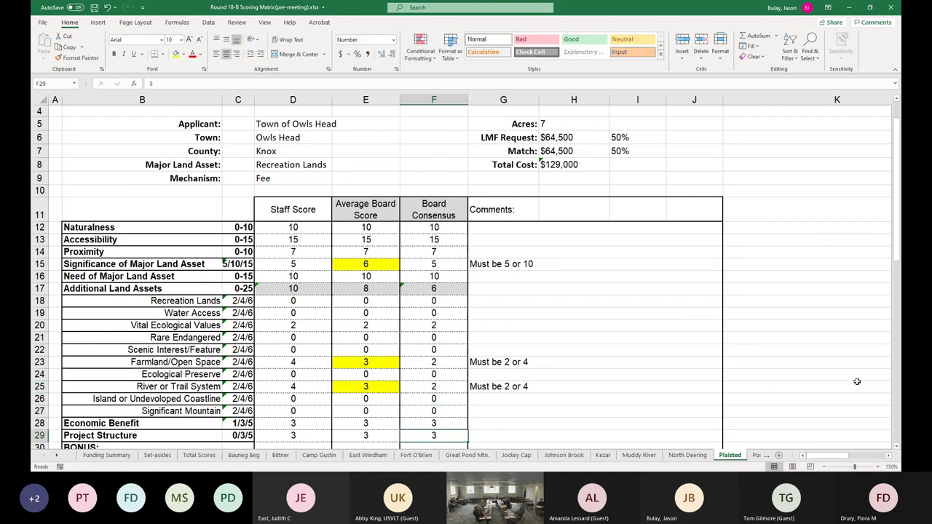
key("Down")
key("Down")
key("Down")
key("Down")
key("Down")
key("Down")
key("Down")
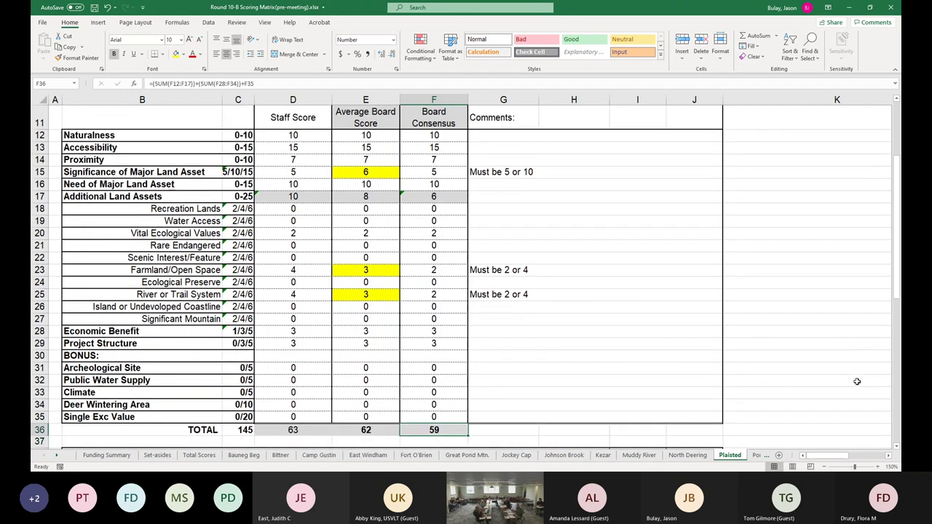
- Recheck Plaisted's Board Consensus scores from Single Exc Value back up to River or Trail System
key("Up")
key("Up")
key("Up")
key("Up")
key("Up")
key("Up")
key("Up")
key("Up")
key("Up")
key("Up")
key("Up")
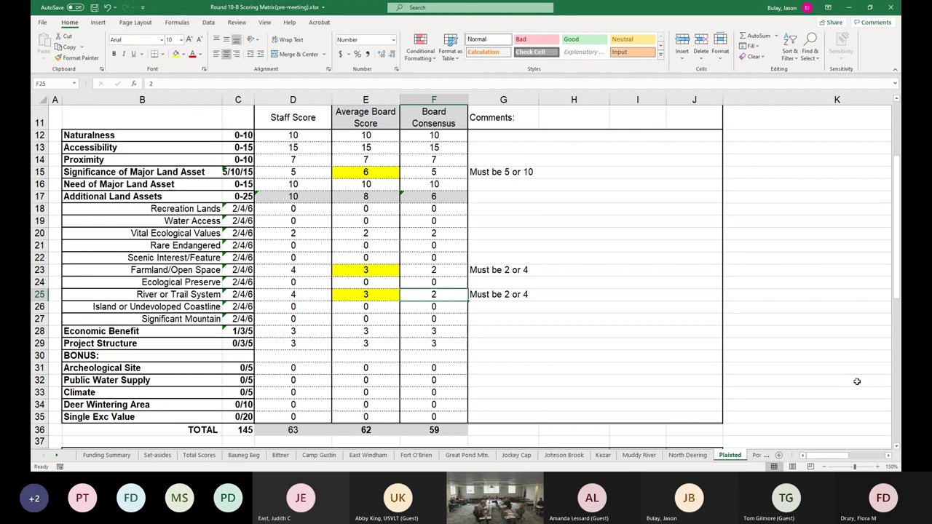
- Go through Plaisted's Board Consensus scores once more, from Island or Undeveloped Coastline down to Single Exc Value
key("Down")
key("Down")
key("Down")
key("Down")
key("Down")
key("Down")
key("Down")
key("Down")
key("Down")
key("Down")
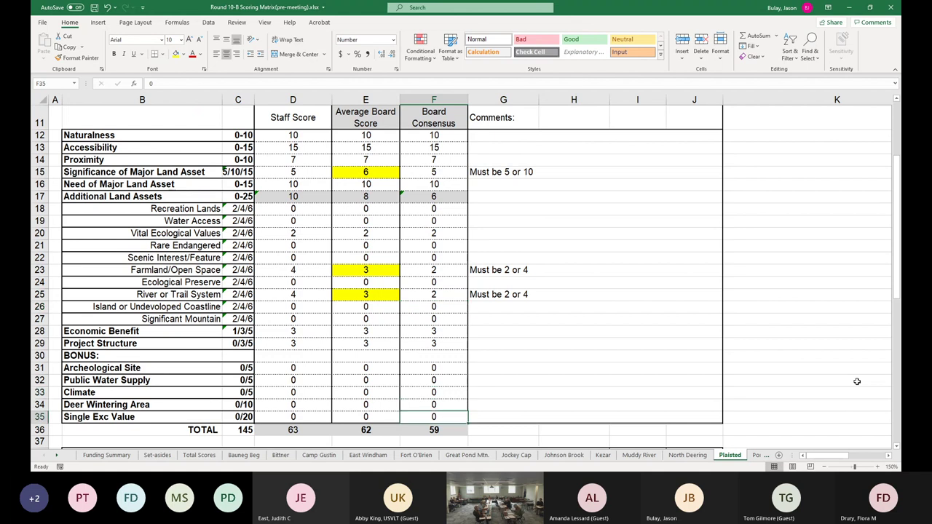
- Show the Porter sheet at 150% with its project details and scoring columns in view
left_click(58, 456)
left_click(58, 457)
left_click(58, 456)
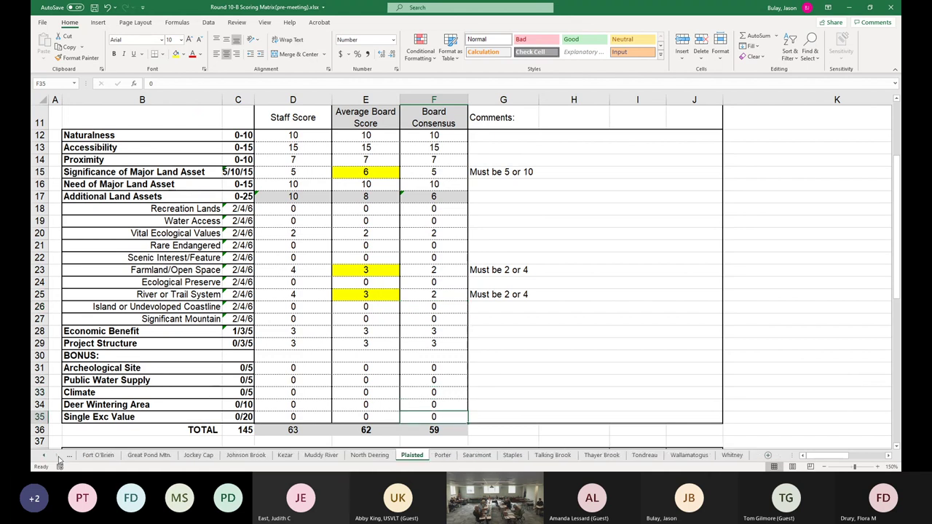
left_click(442, 455)
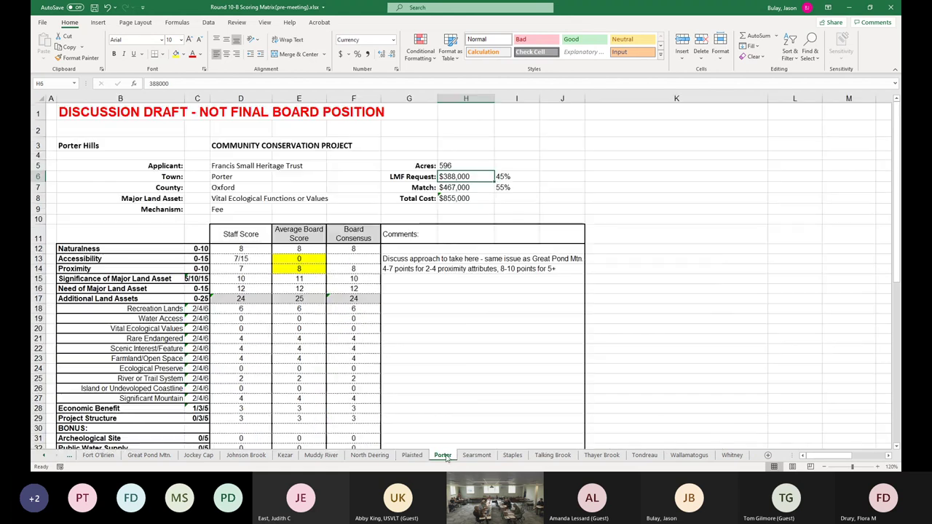
left_click(879, 467)
left_click(878, 466)
left_click(879, 467)
left_click_drag(844, 455, 821, 456)
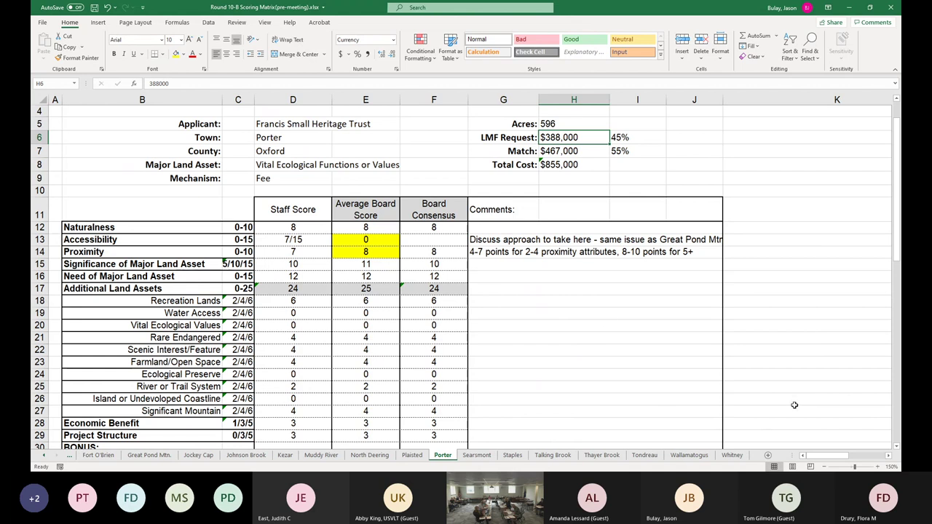
left_click(896, 104)
- Set Porter's Board Consensus scores to 15 for Accessibility and 7 for Proximity, and check its Climate score
left_click(446, 258)
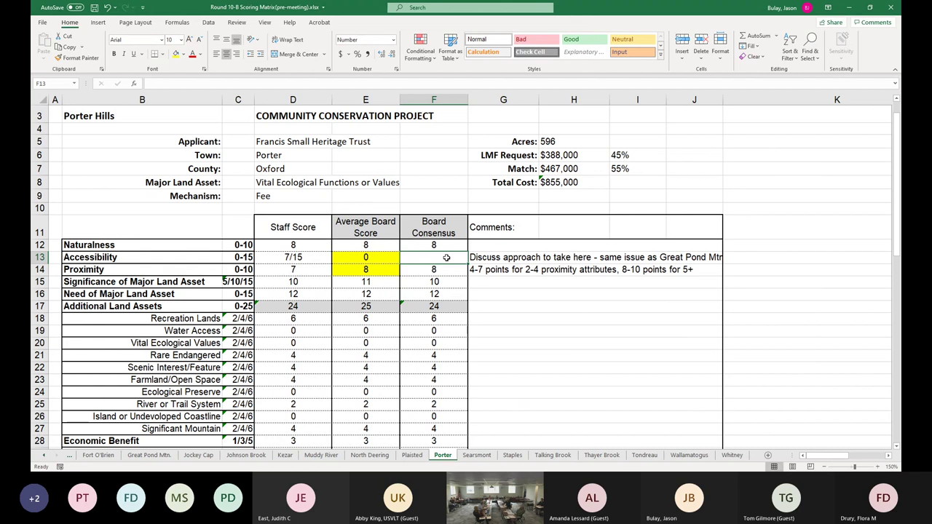
type("15")
key("Return")
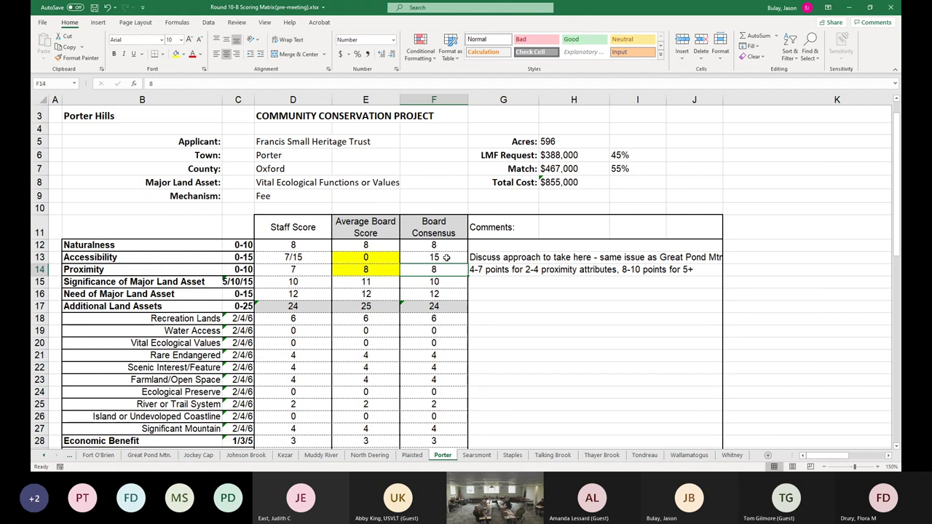
type("7")
key("Return")
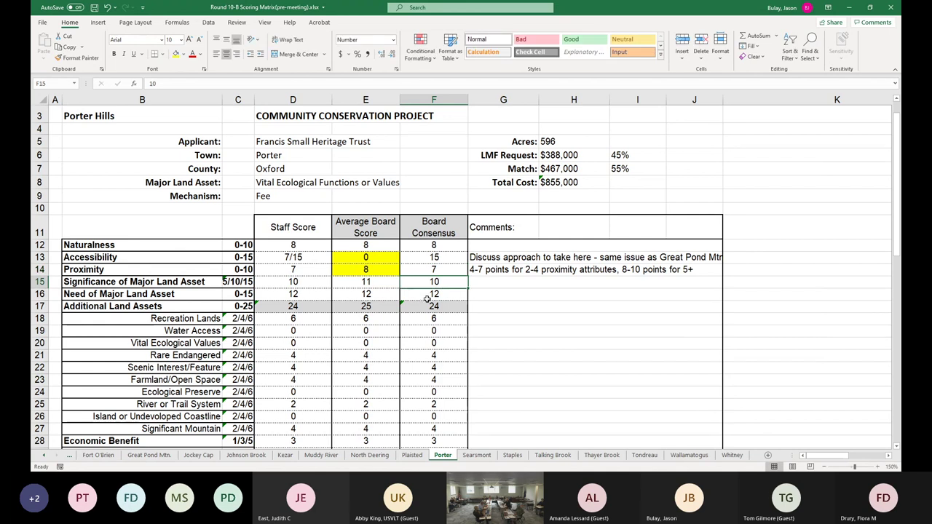
scroll(431, 294, "down", 3)
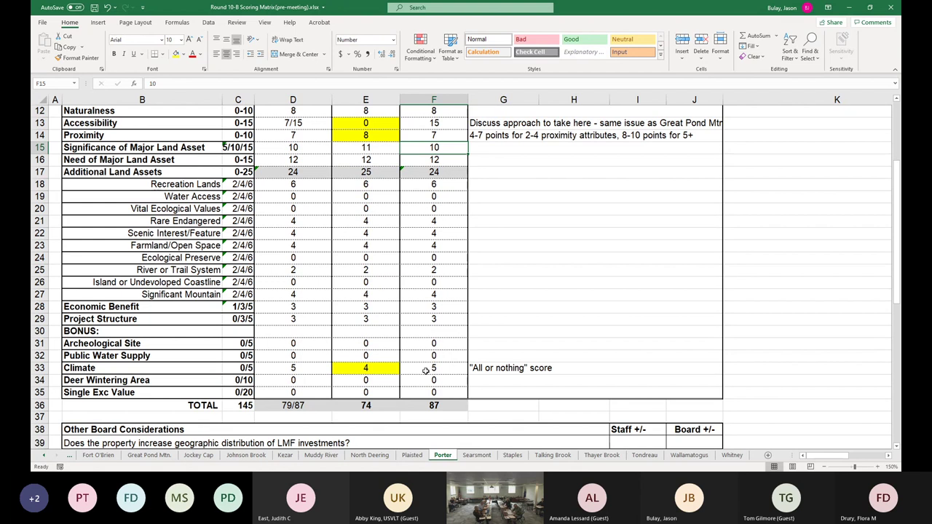
left_click(430, 368)
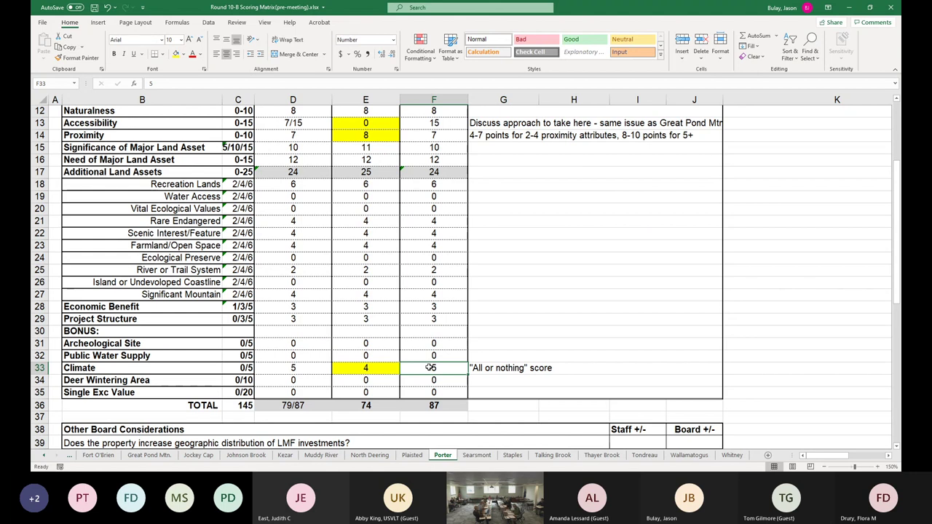
- Show the Searsmont sheet at 150% and select its empty Board Consensus cell for Water Access
left_click(477, 455)
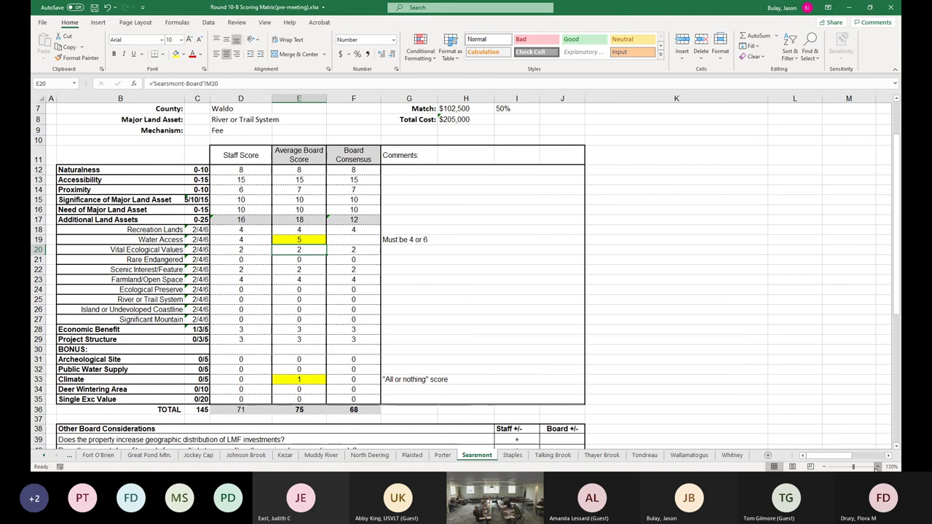
left_click(877, 467)
left_click(877, 467)
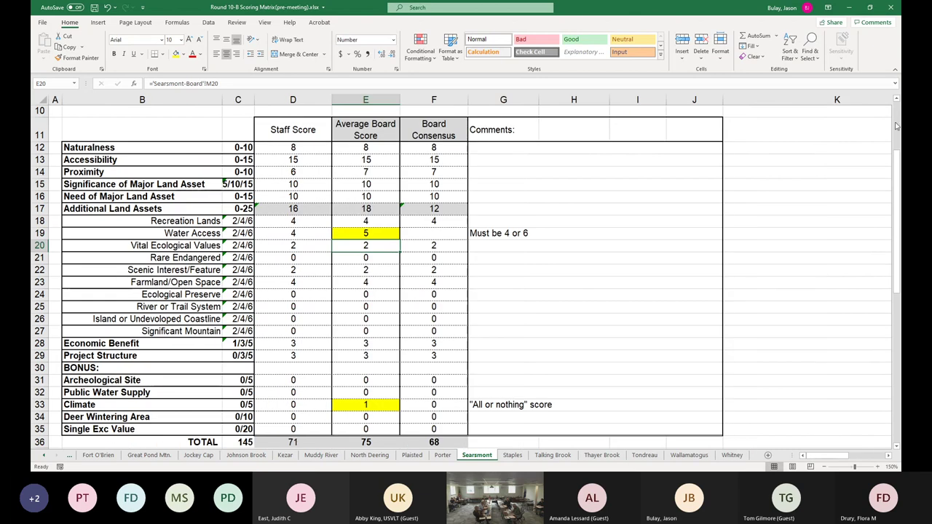
left_click(898, 103)
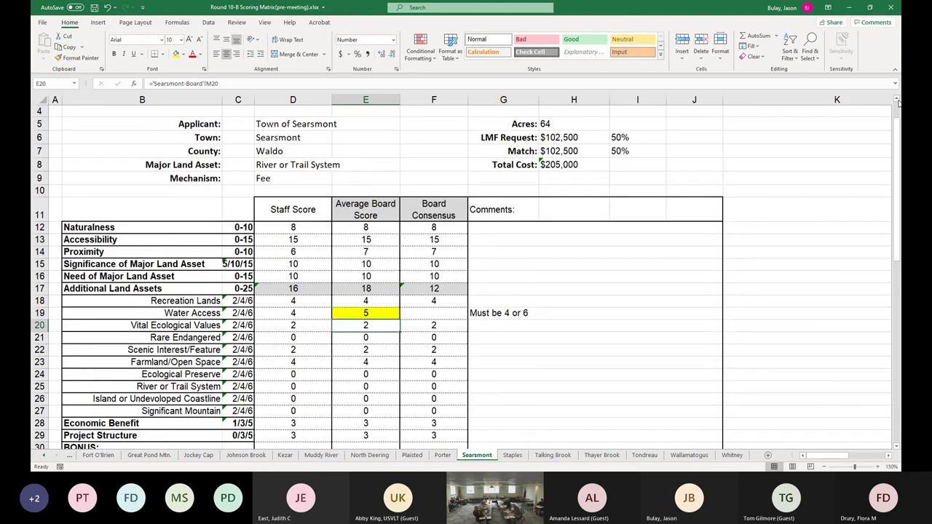
left_click(898, 102)
left_click(429, 332)
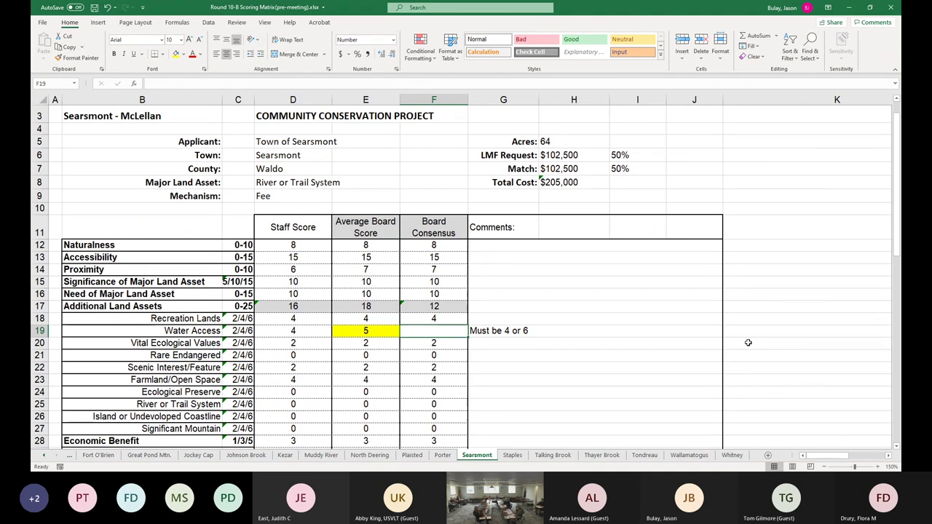
- Set Searsmont's Board Consensus score for Water Access to 6
key("F2")
type("6")
key("Return")
- Go through Searsmont's remaining Board Consensus scores down to Single Exc Value and back to Climate, checking the total
key("Down")
key("Down")
key("Down")
key("Down")
key("Down")
key("Down")
key("Down")
key("Down")
key("Down")
key("Down")
key("Down")
key("Down")
key("Down")
key("Down")
key("Down")
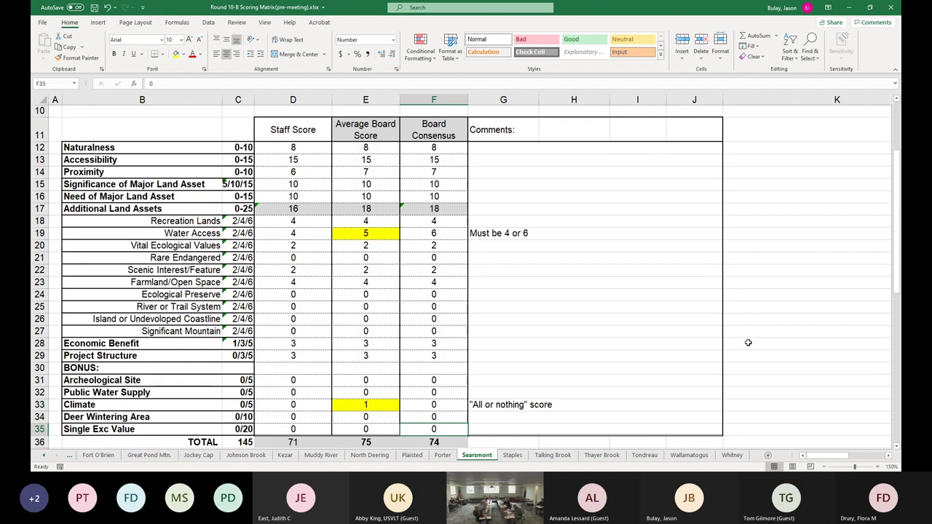
key("Up")
key("Up")
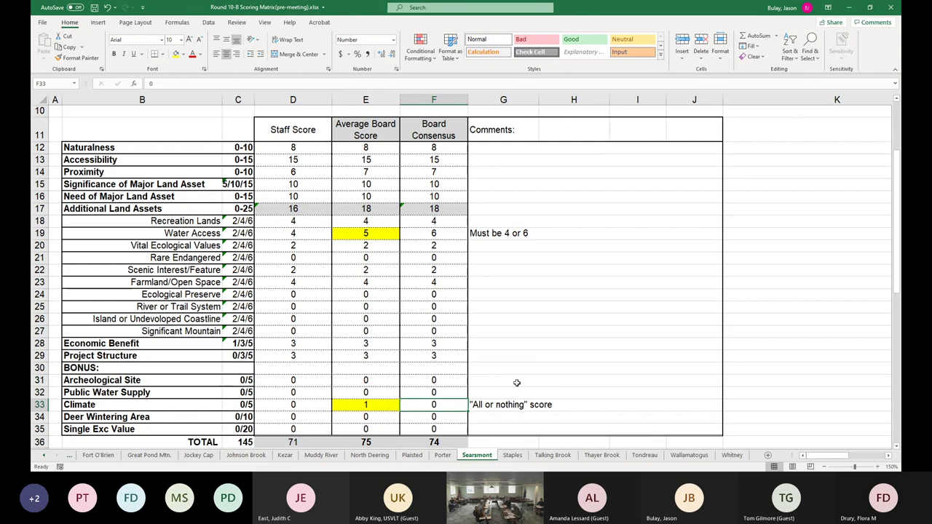
- Show the Staples sheet at 150% and set its Board Consensus score for Vital Ecological Values to 2
left_click(512, 455)
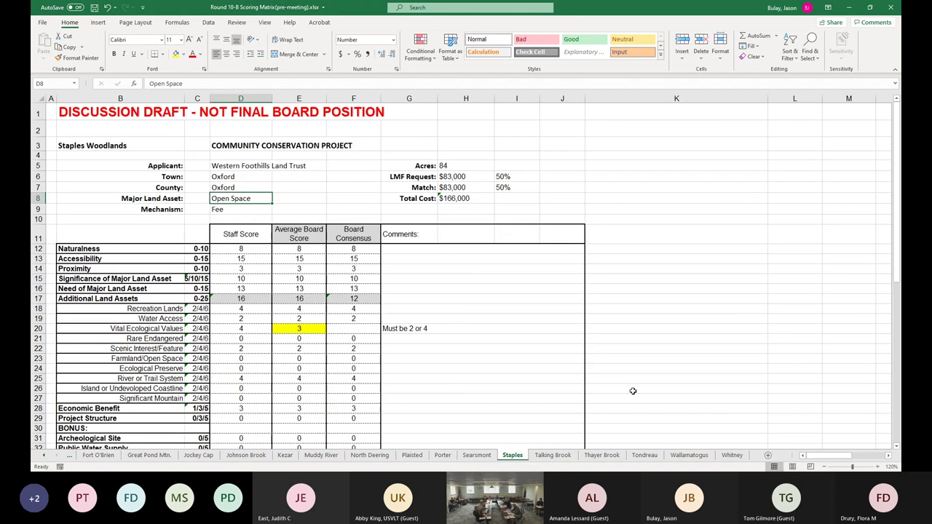
left_click(877, 466)
left_click(878, 467)
left_click(877, 467)
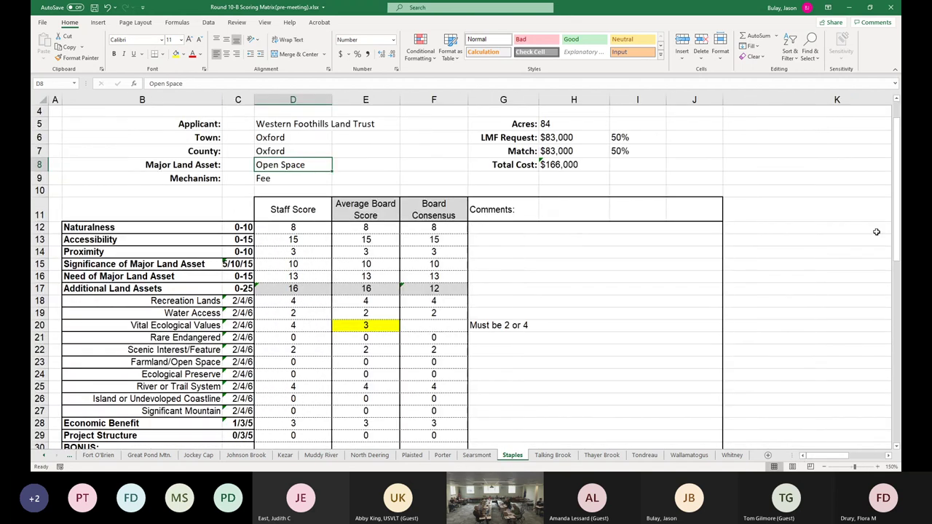
scroll(876, 231, "up", 1)
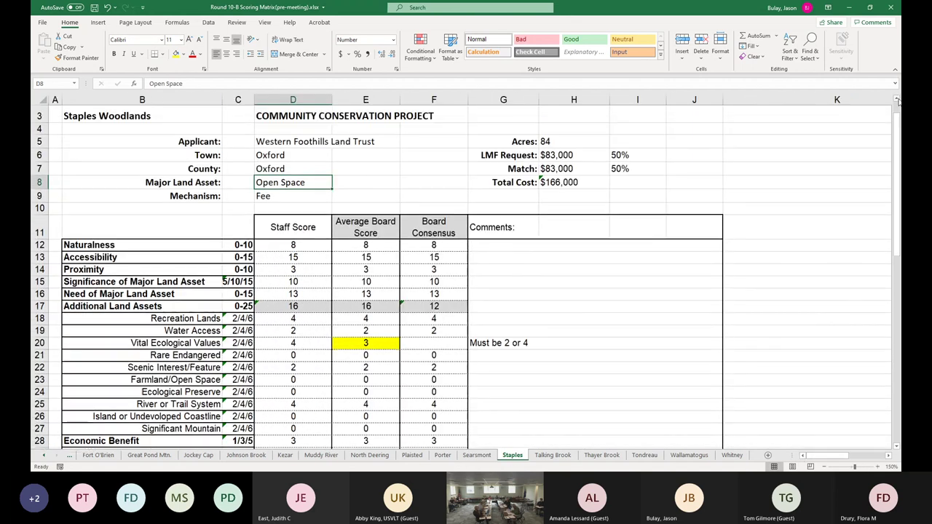
left_click(425, 345)
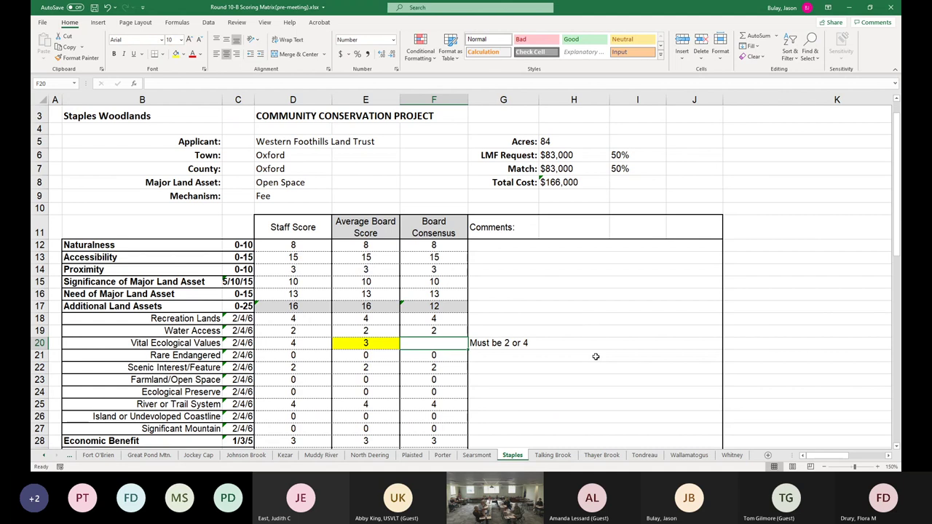
type("2")
key("Return")
- Go through Staples' remaining Board Consensus scores, checking Climate and ending on the total
key("Down")
key("Down")
key("Down")
key("Down")
key("Down")
key("Down")
key("Down")
key("Down")
key("Down")
key("Down")
key("Down")
key("Down")
scroll(596, 357, "down", 2)
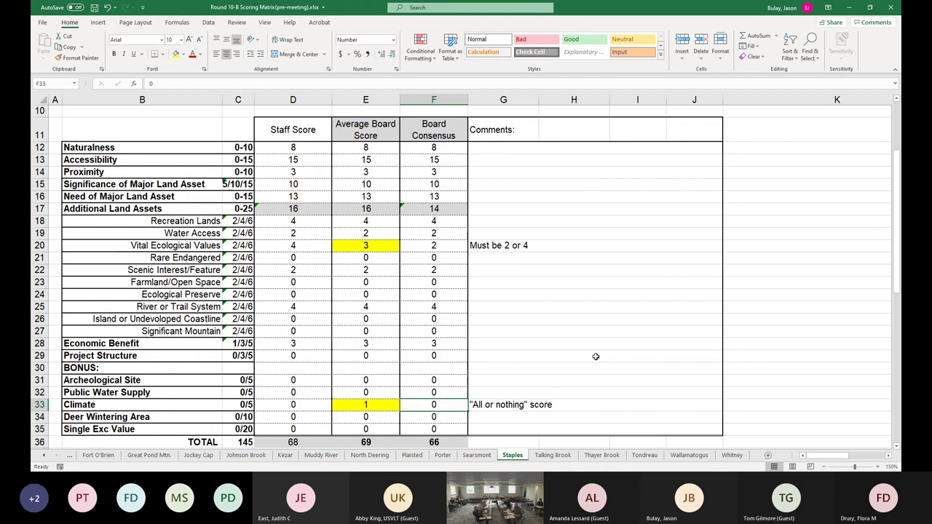
key("Down")
key("Down")
key("Down")
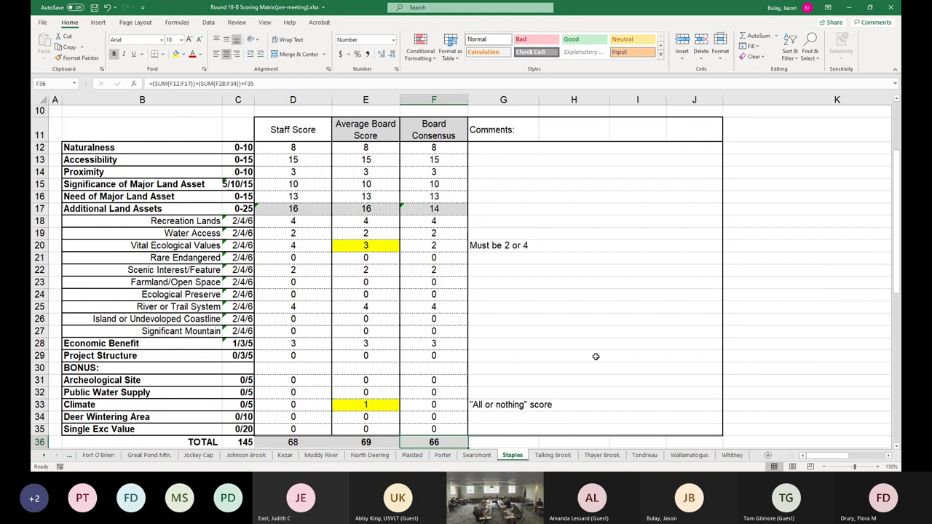
- Show the Talking Brook sheet at 150% and set its Board Consensus score for Significance of Major Land Asset to 15
left_click(554, 456)
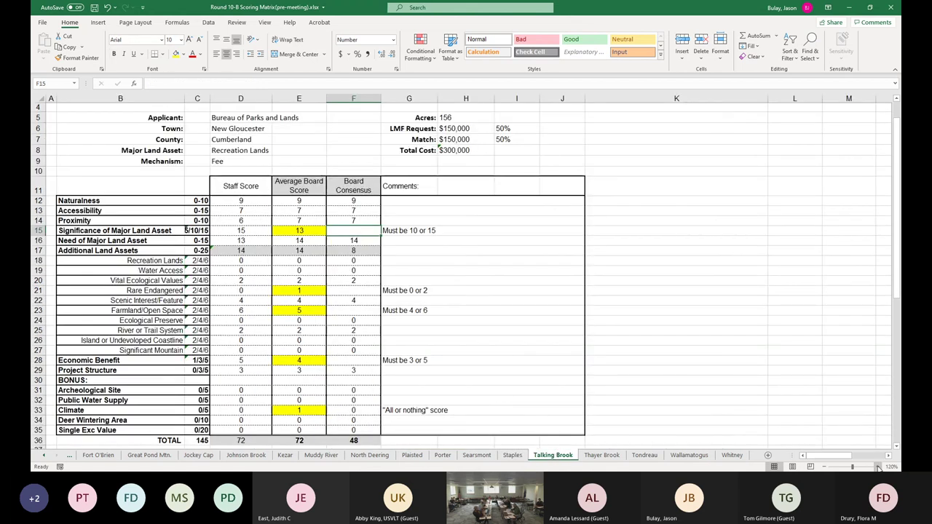
left_click(878, 467)
left_click(878, 466)
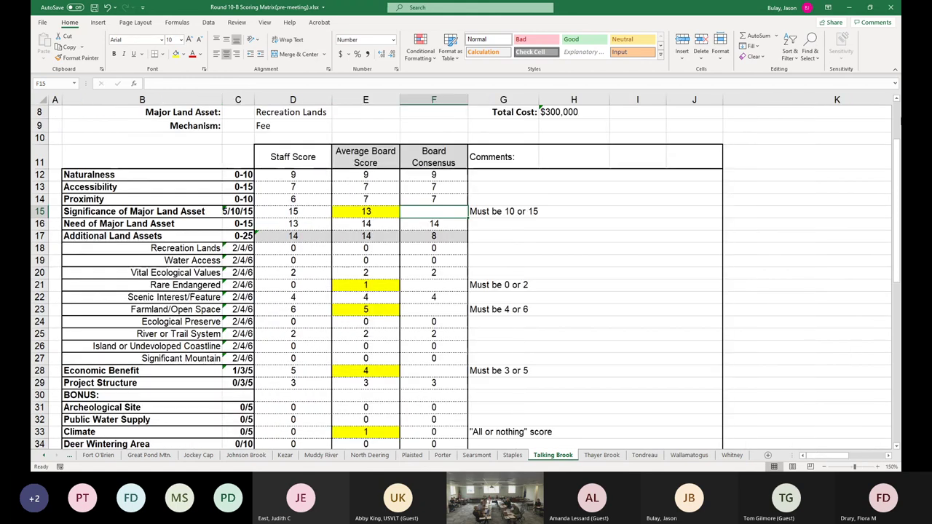
left_click(897, 102)
left_click(897, 102)
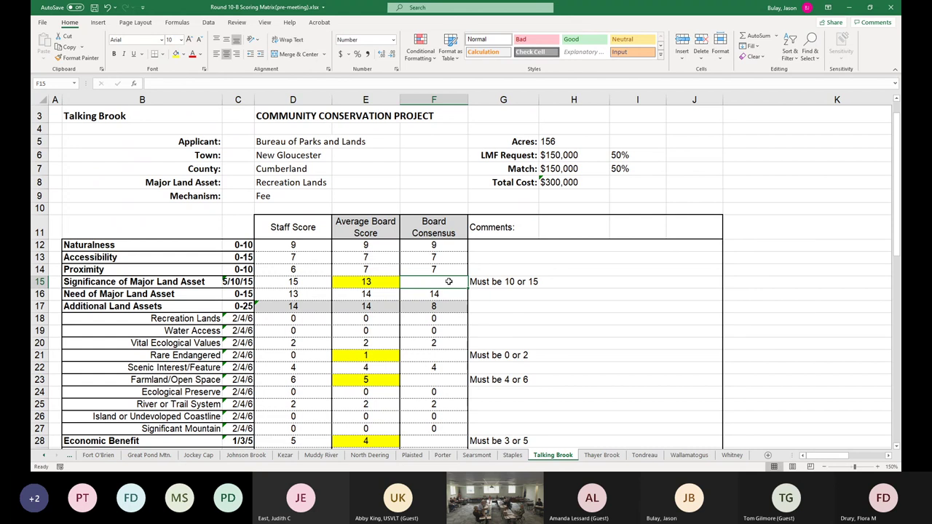
type("15")
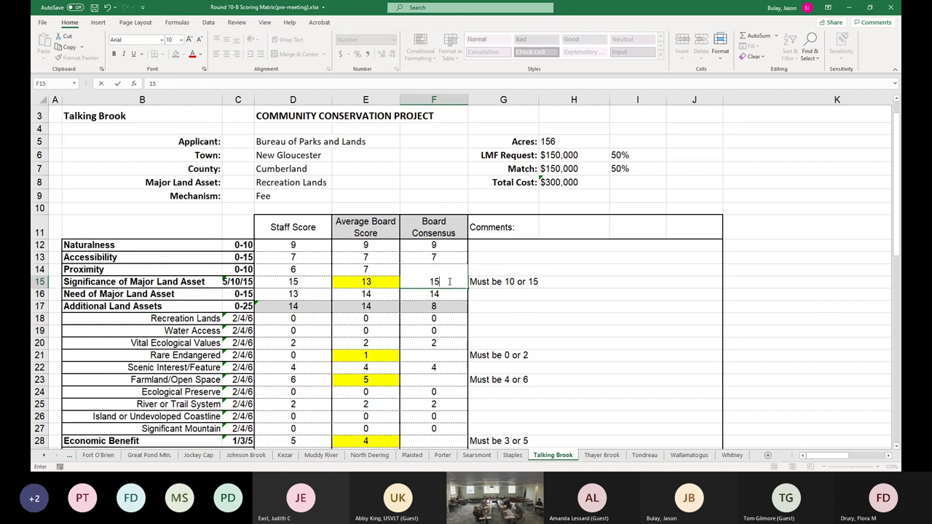
key("Return")
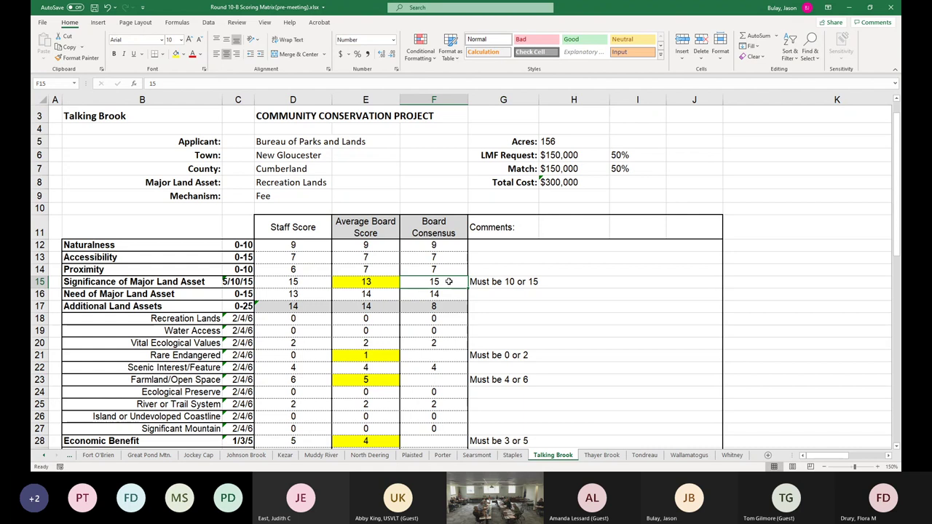
- Set Talking Brook's Board Consensus score for Rare Endangered to 0
key("Down")
key("Down")
key("Down")
key("Down")
key("Down")
key("Down")
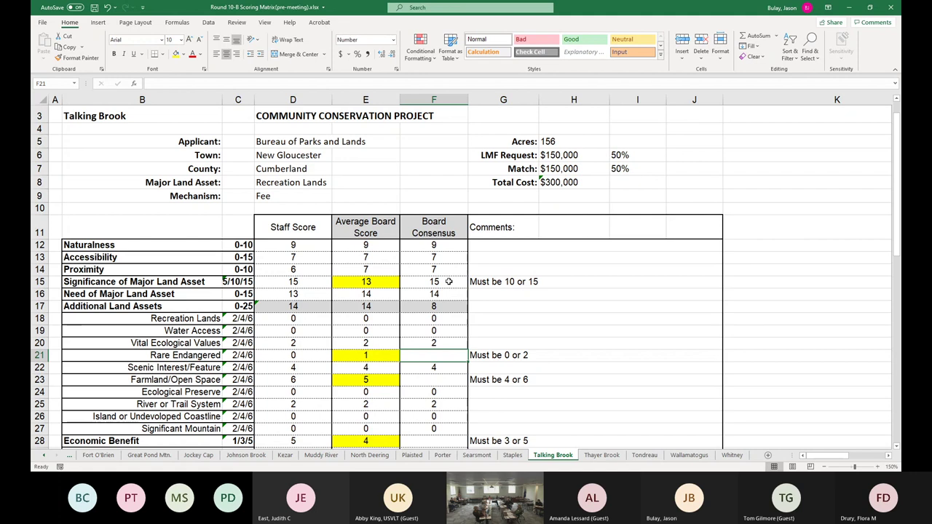
type("0")
key("Return")
- Set Talking Brook's Board Consensus score for Farmland/Open Space to 6
key("Return")
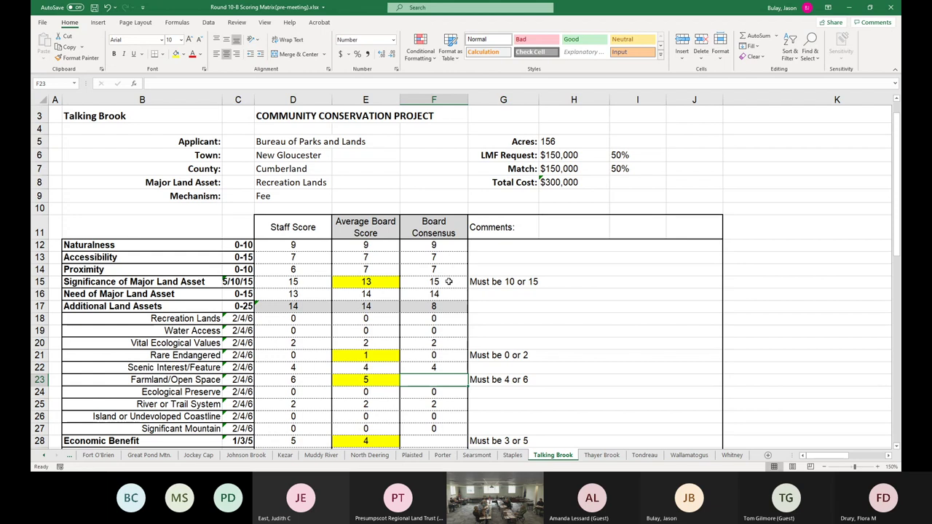
type("6")
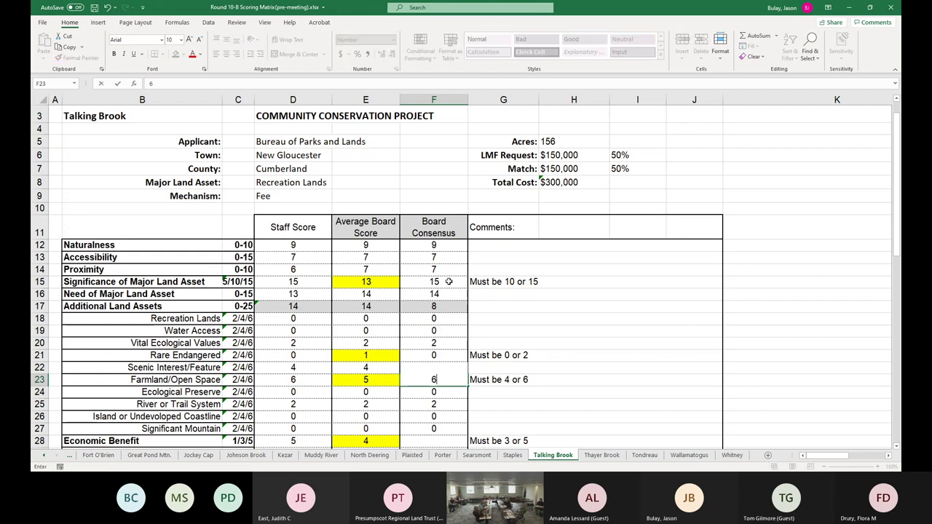
key("Return")
- Set Talking Brook's Board Consensus score for Economic Benefit to 5 and check the Board Consensus total
key("Return")
key("Return")
key("Return")
key("Return")
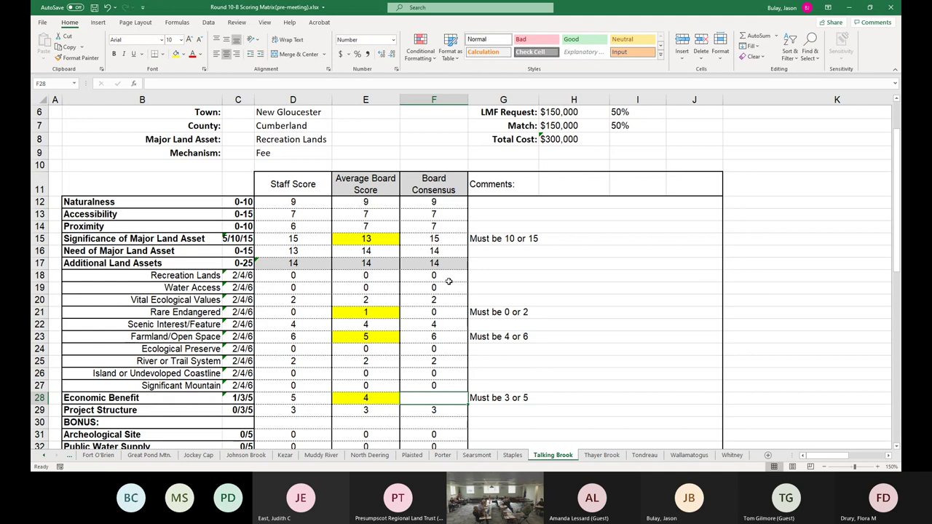
type("5")
key("Return")
key("Return")
key("Return")
key("Return")
key("Return")
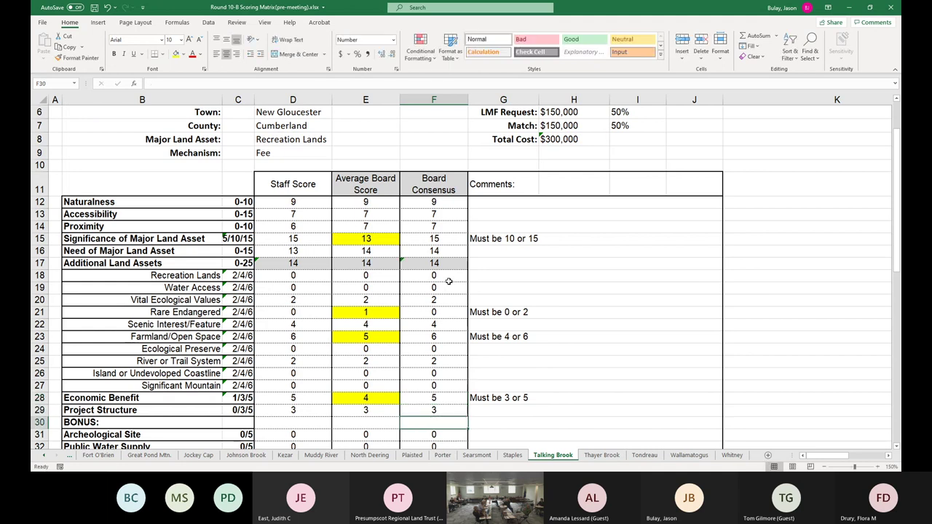
key("Return")
key("Return")
key("Return")
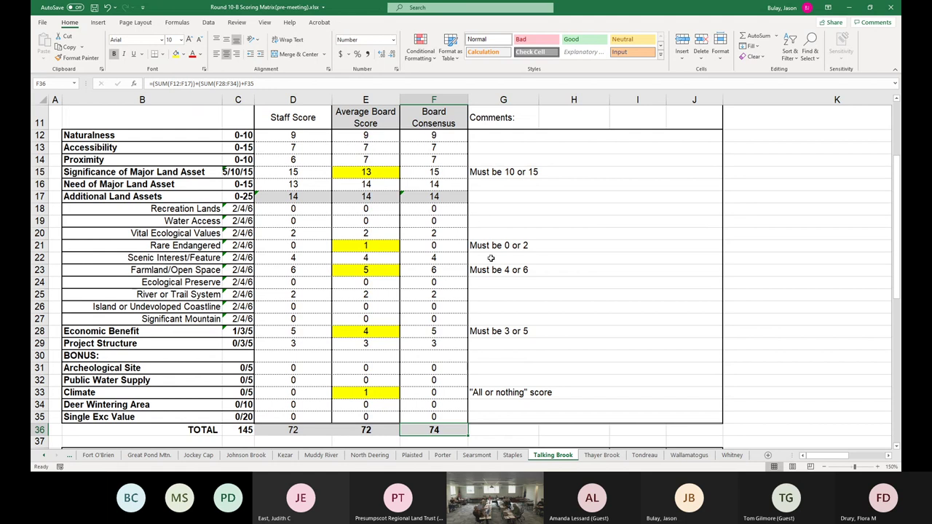
- Show the Thayer Brook sheet at 150% and check its Board Consensus total
left_click(601, 455)
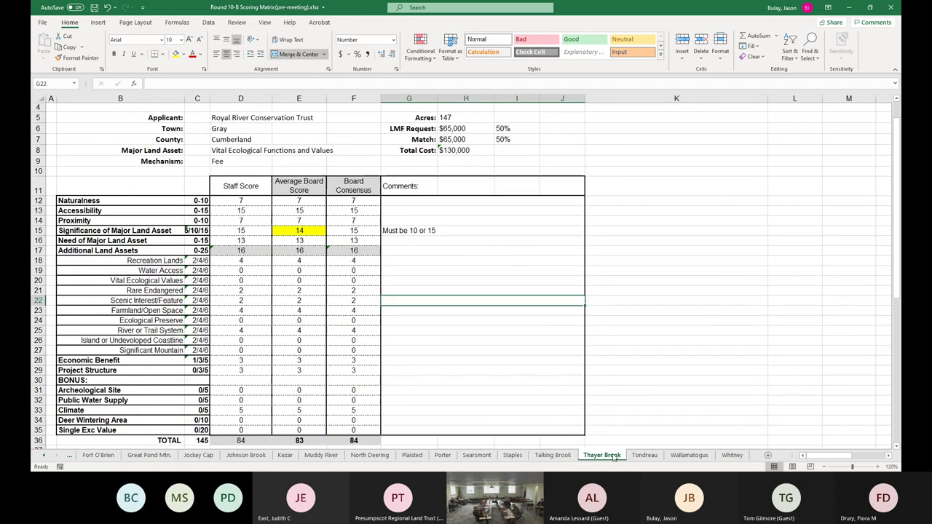
left_click(854, 467)
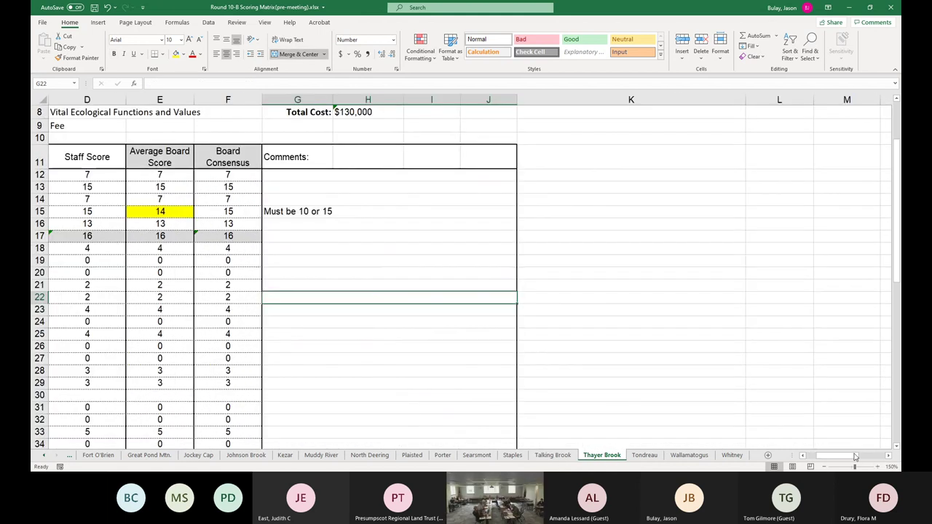
left_click_drag(855, 456, 818, 457)
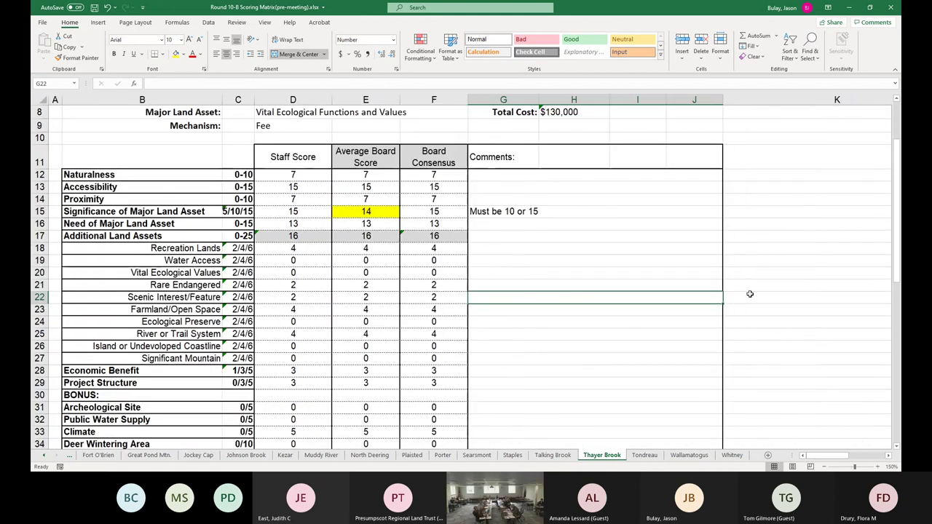
scroll(646, 303, "down", 1)
scroll(500, 424, "down", 2)
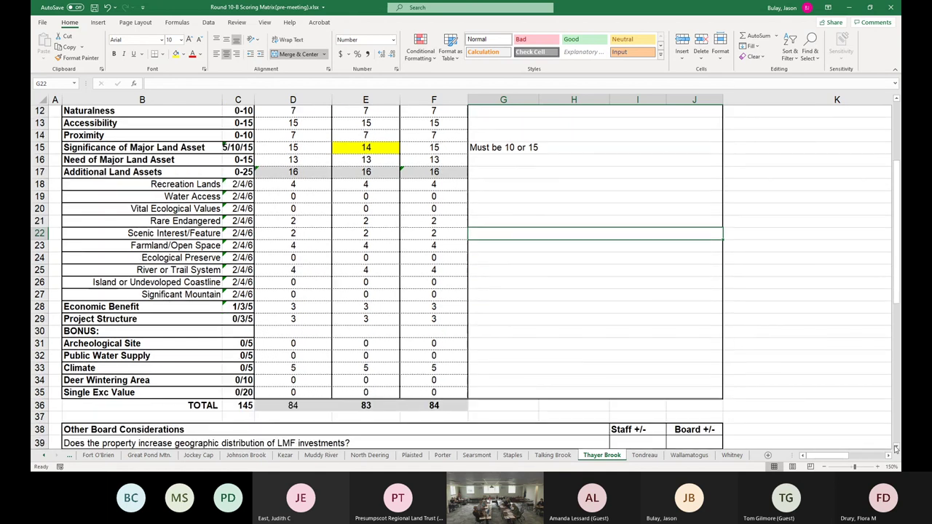
left_click(439, 394)
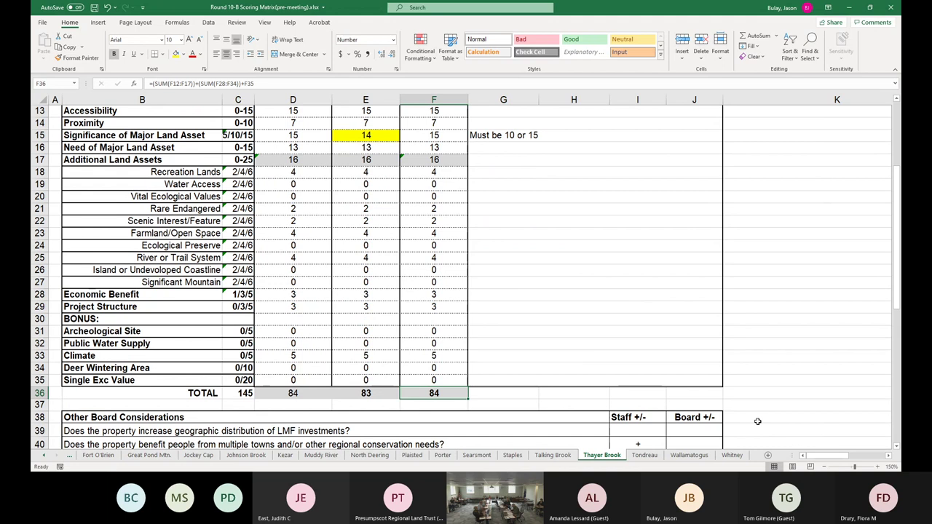
- Show the Tondreau sheet at 150% with its criteria and scoring columns in view
left_click(645, 456)
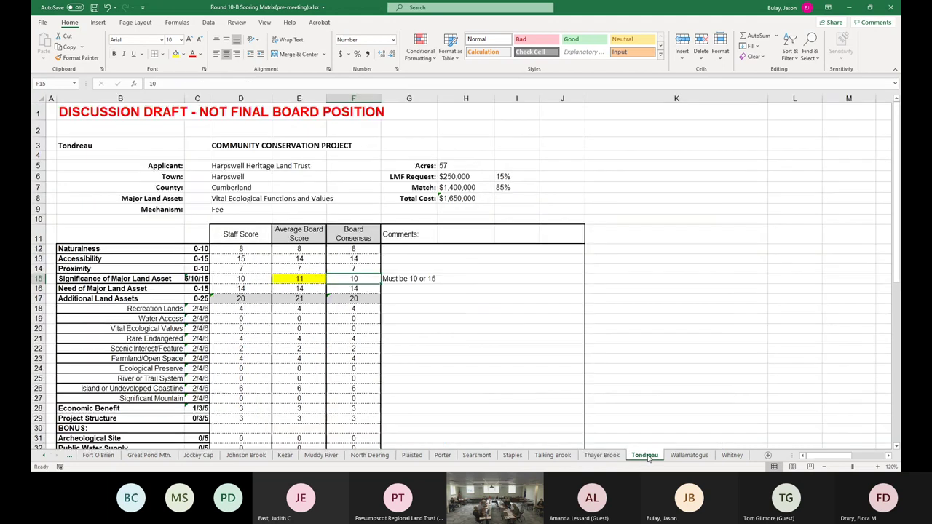
left_click(879, 466)
left_click(879, 466)
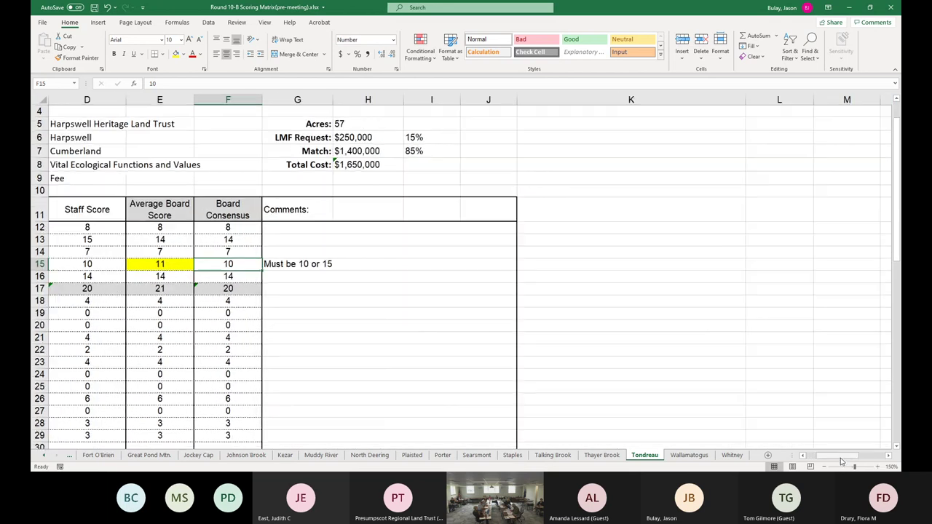
left_click(878, 467)
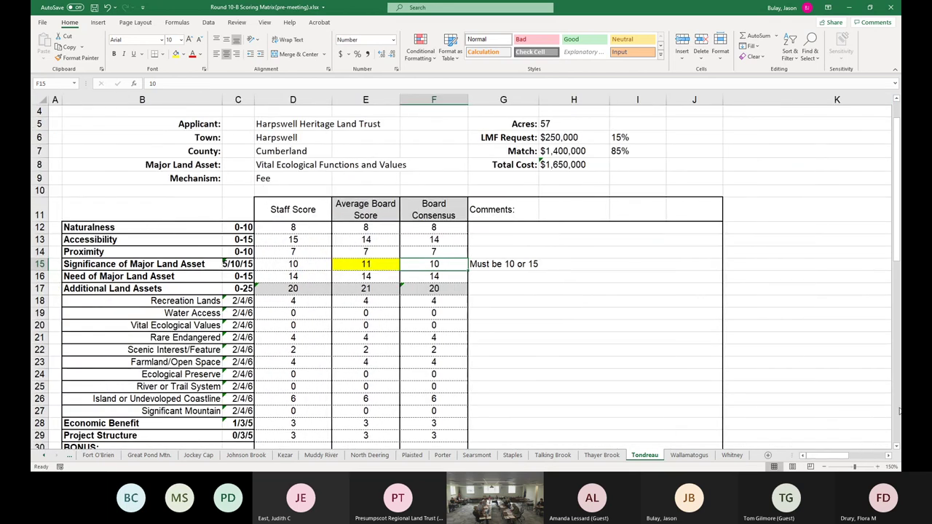
- Review Tondreau's project details and scores from the project name down to the Board Consensus total
left_click(897, 449)
left_click(897, 449)
left_click(897, 449)
left_click(896, 449)
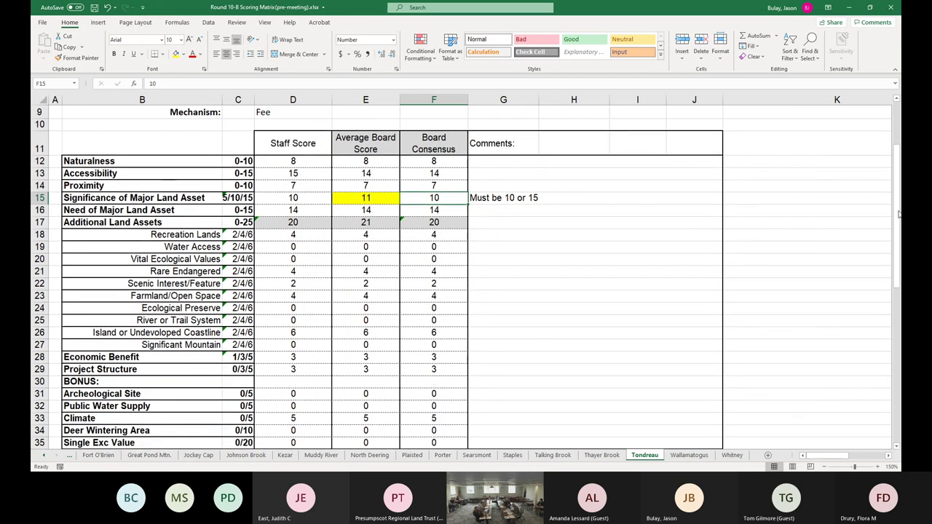
left_click(897, 100)
left_click(897, 100)
left_click(897, 99)
left_click(897, 100)
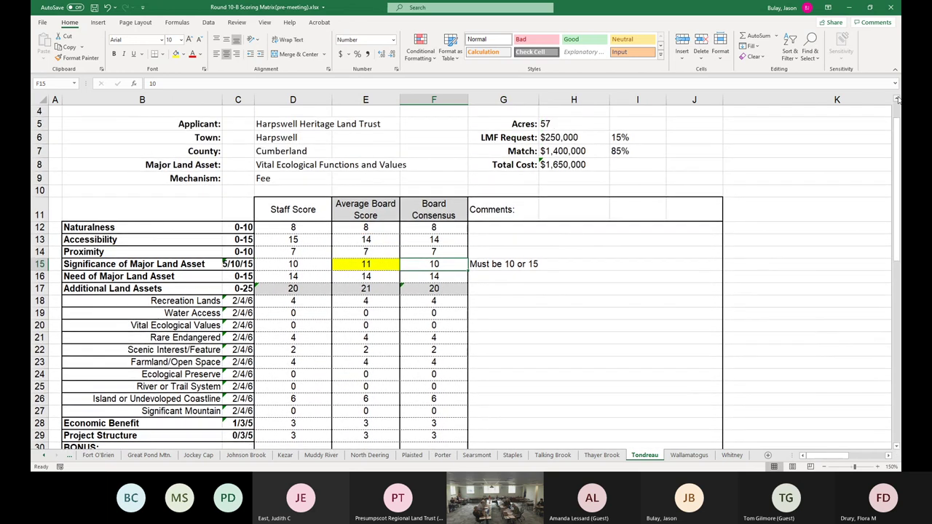
left_click(896, 100)
left_click(897, 99)
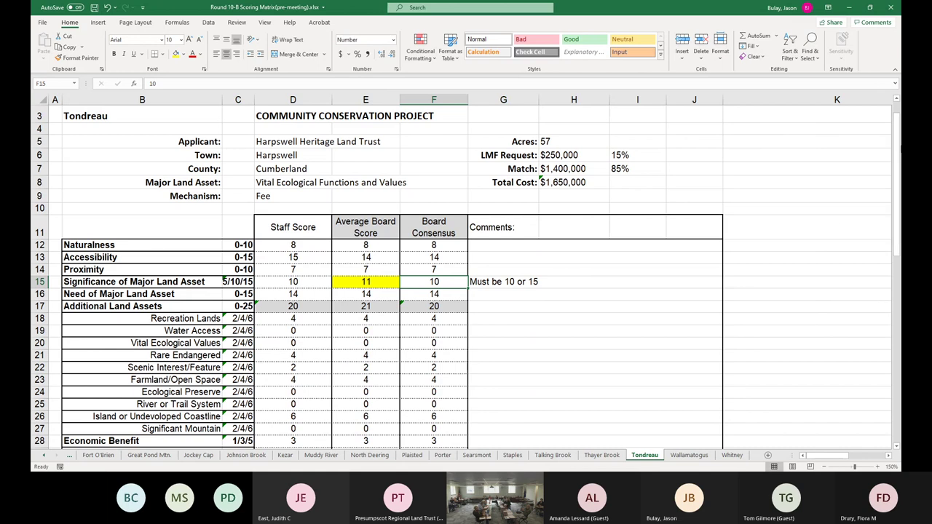
scroll(898, 452, "down", 4)
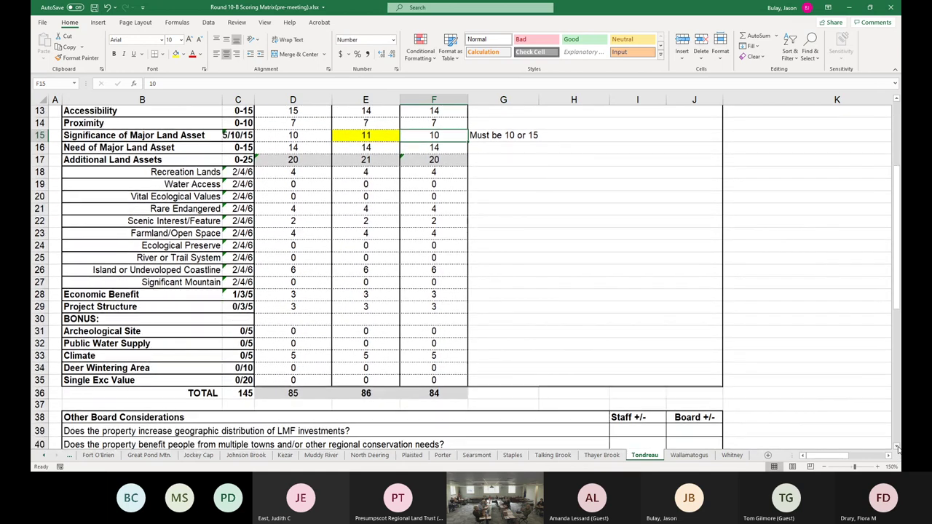
left_click(451, 391)
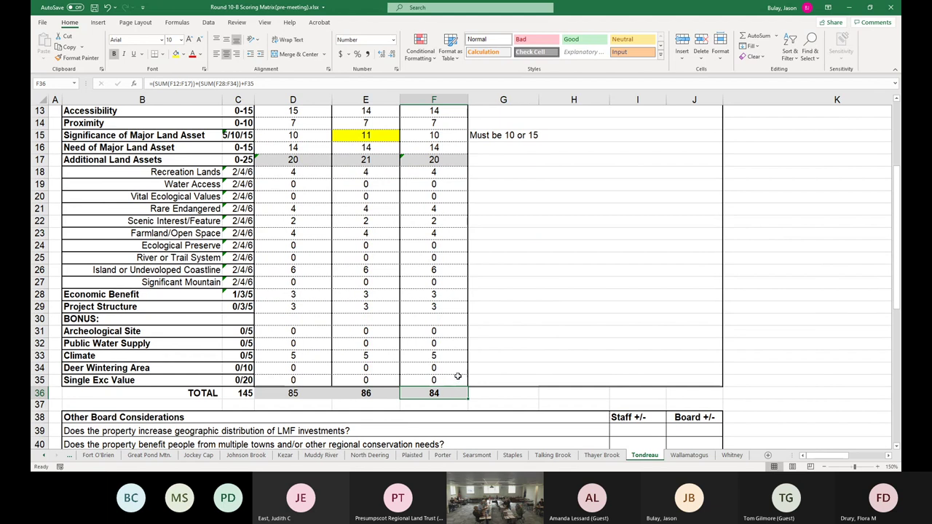
- Show the Wallamatogus sheet at 150% with its project details and scoring columns in view
left_click(687, 457)
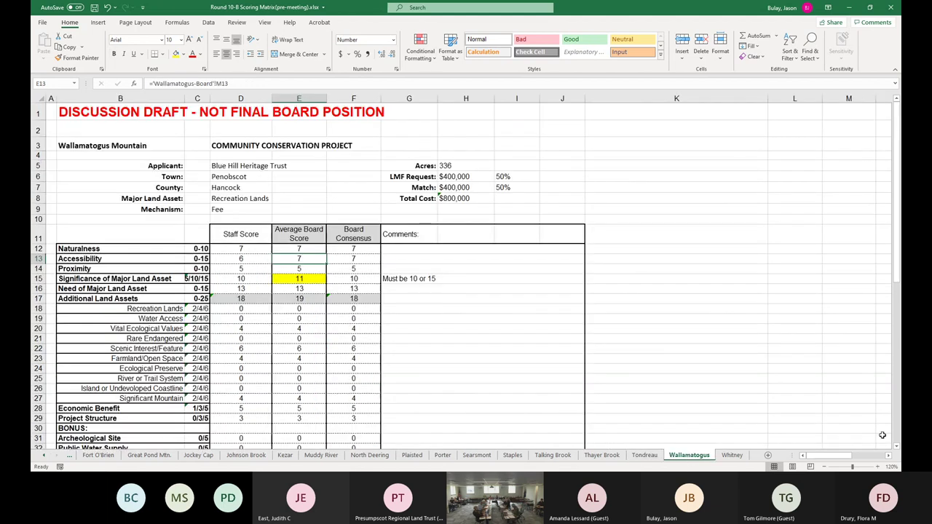
left_click(878, 467)
left_click(879, 466)
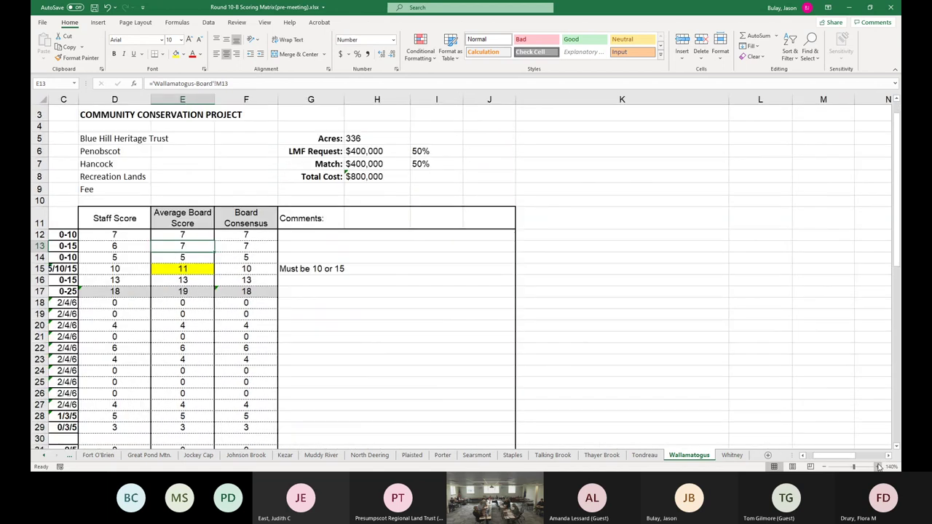
left_click(879, 467)
left_click_drag(837, 455, 827, 455)
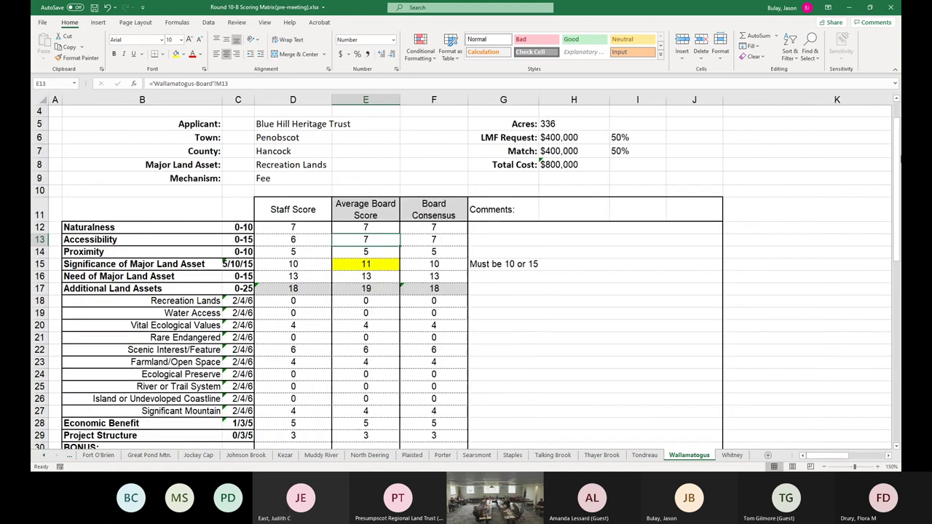
- Review Wallamatogus's project details and scores from the project name down to the Board Consensus total
left_click(896, 100)
left_click(896, 101)
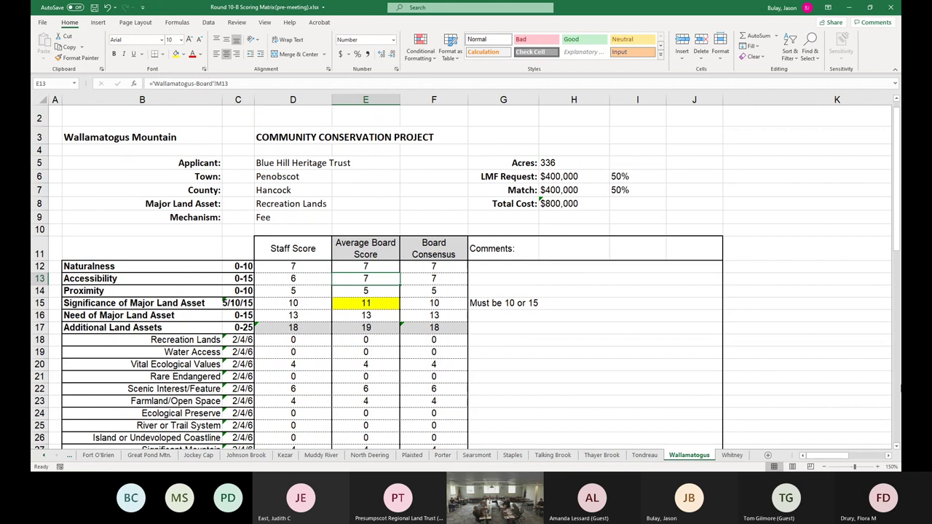
left_click(896, 449)
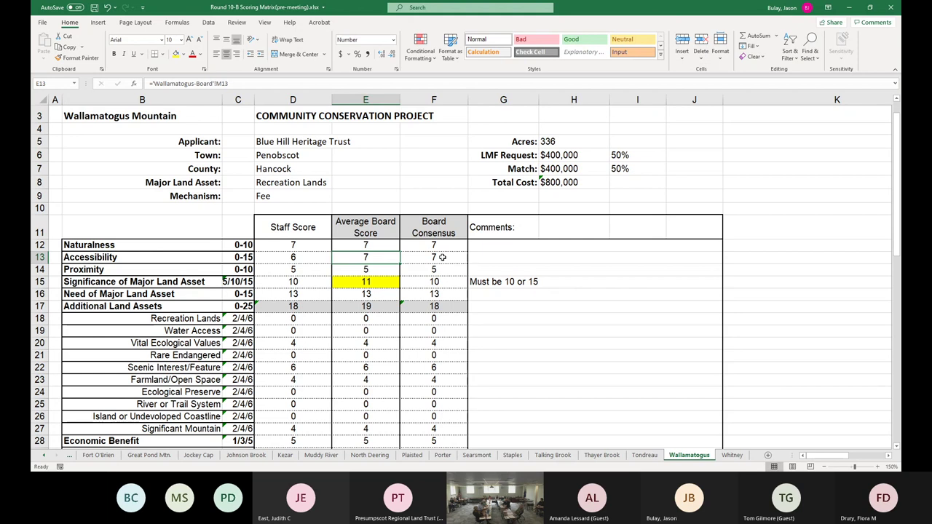
key("Down")
key("Down")
key("Down")
key("Down")
key("Down")
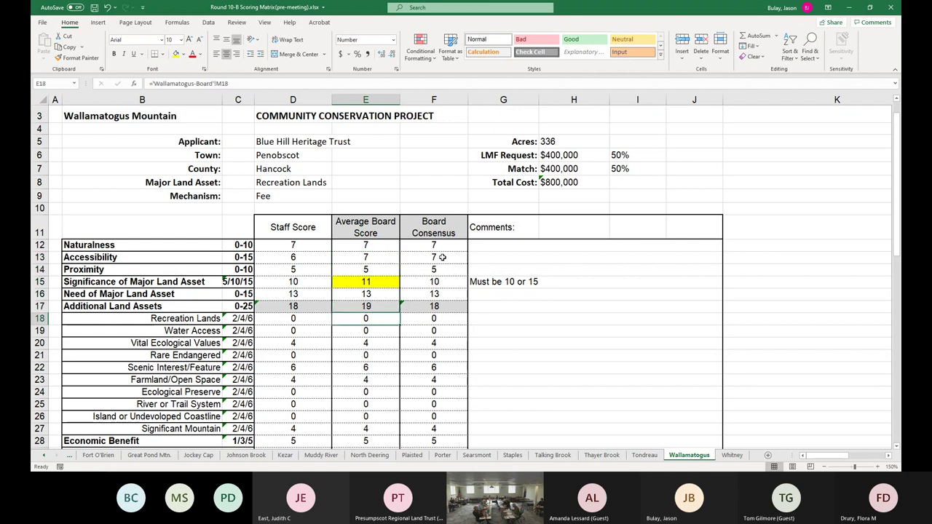
key("Right")
key("Down")
key("Down")
key("Down")
key("Down")
key("Down")
key("Down")
key("Down")
key("Down")
key("Down")
key("Down")
key("Down")
key("Down")
key("Down")
key("Down")
key("Down")
key("Down")
key("Down")
key("Down")
key("Down")
key("Down")
key("Up")
key("Up")
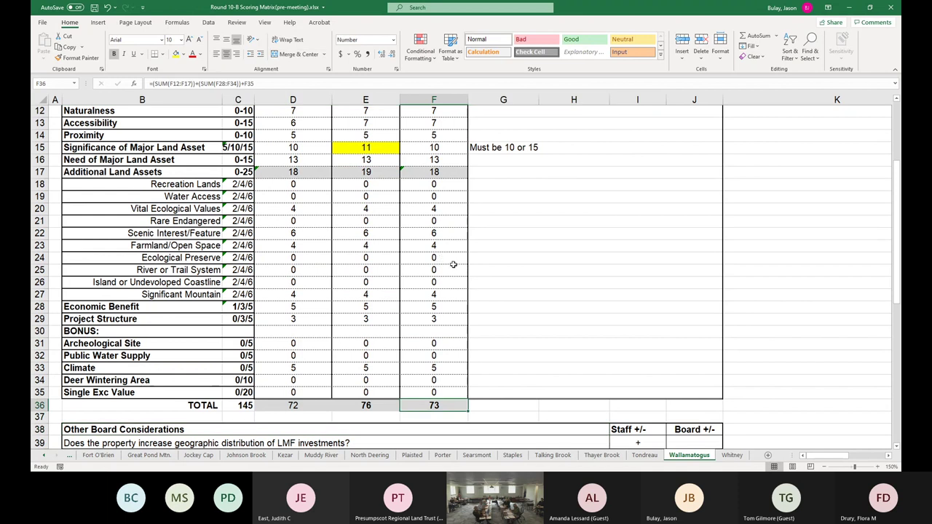
- Show the Whitney sheet at 150% with its project details and scoring columns in view
left_click(732, 456)
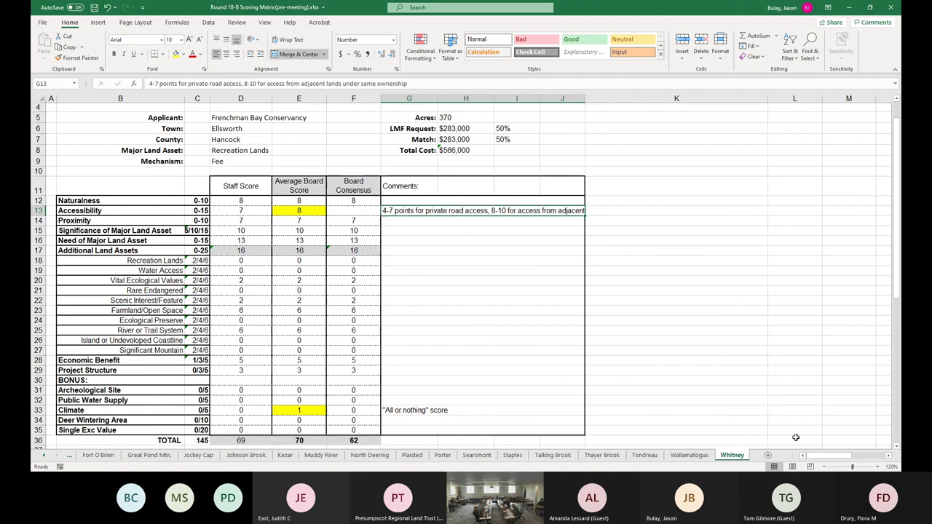
left_click(877, 467)
left_click(877, 467)
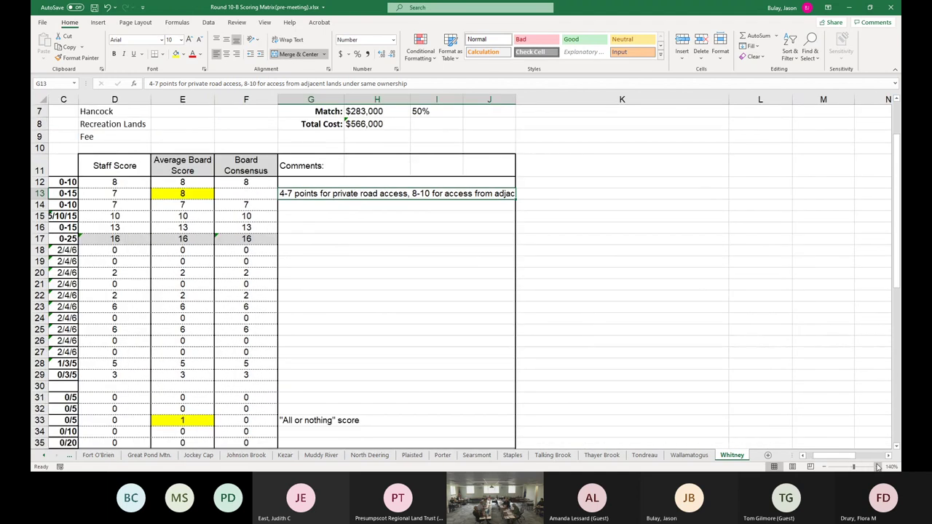
left_click(877, 466)
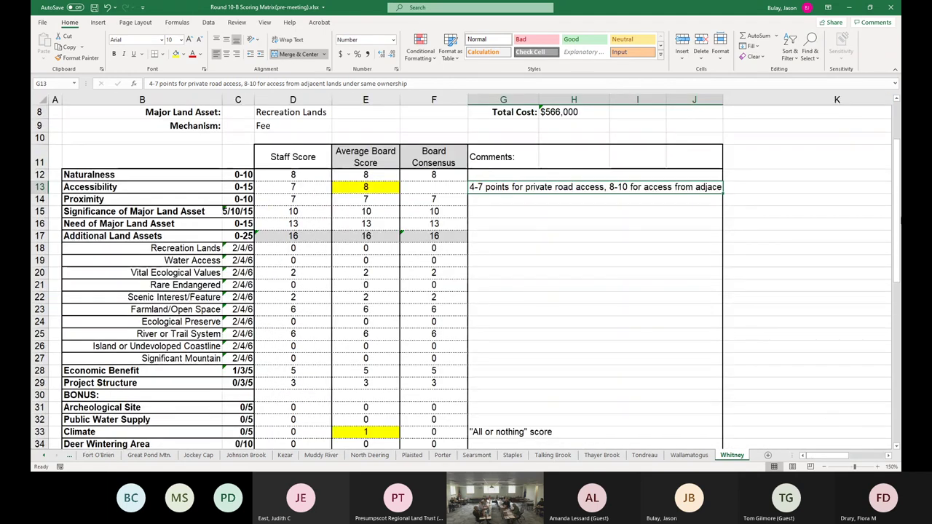
left_click(897, 100)
left_click(898, 99)
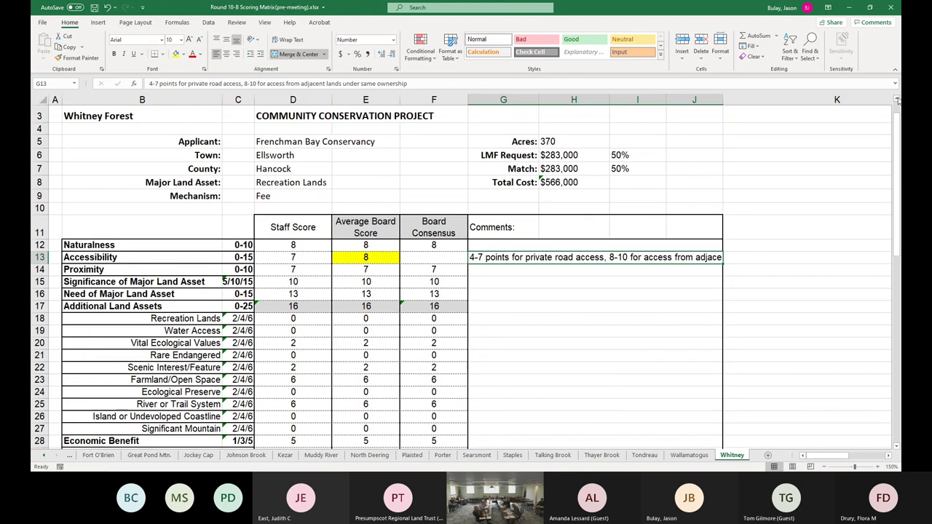
- Set Whitney's Board Consensus score for Accessibility to 7
left_click(443, 257)
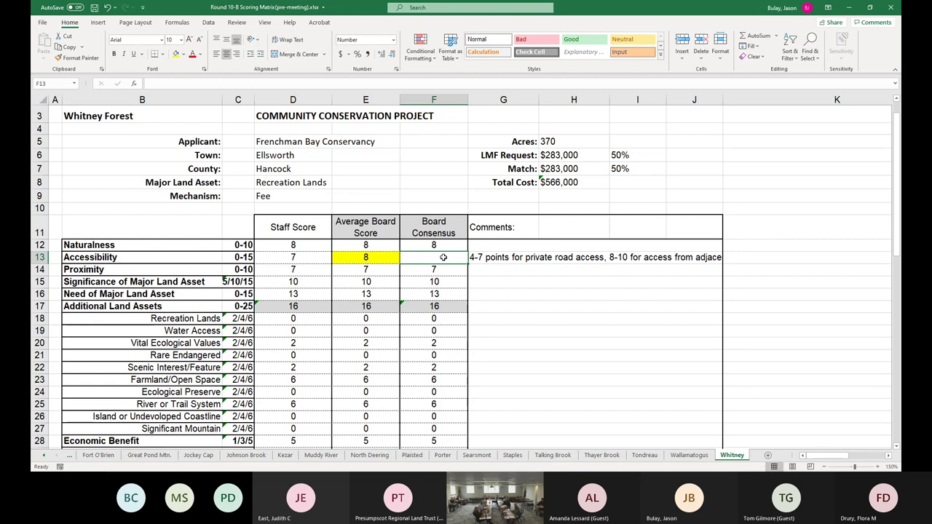
type("7")
key("Return")
- Go through Whitney's remaining Board Consensus scores and check the total
key("Down")
key("Down")
key("Down")
key("Down")
key("Down")
key("Down")
key("Down")
key("Down")
key("Down")
key("Down")
key("Down")
key("Down")
key("Down")
key("Down")
key("Down")
key("Down")
key("Down")
key("Down")
key("Down")
key("Down")
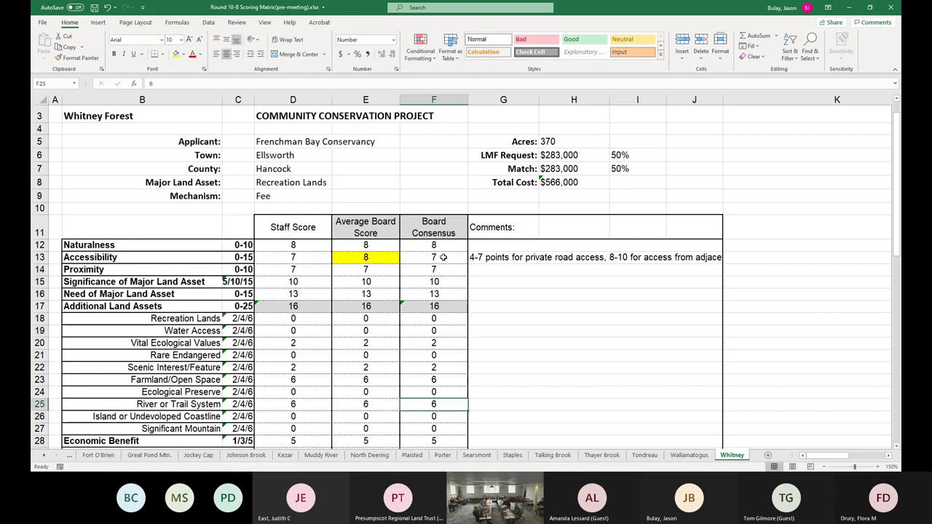
key("Up")
key("Up")
key("Right")
key("Right")
key("Right")
key("Right")
key("Up")
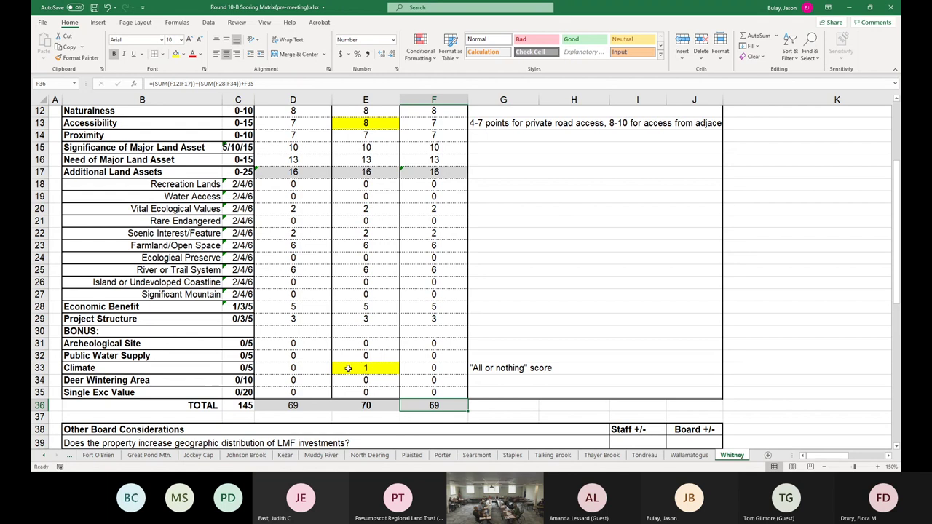
- Check the Board Consensus totals on the Great Pond Mtn., Porter and Staples sheets
left_click(142, 459)
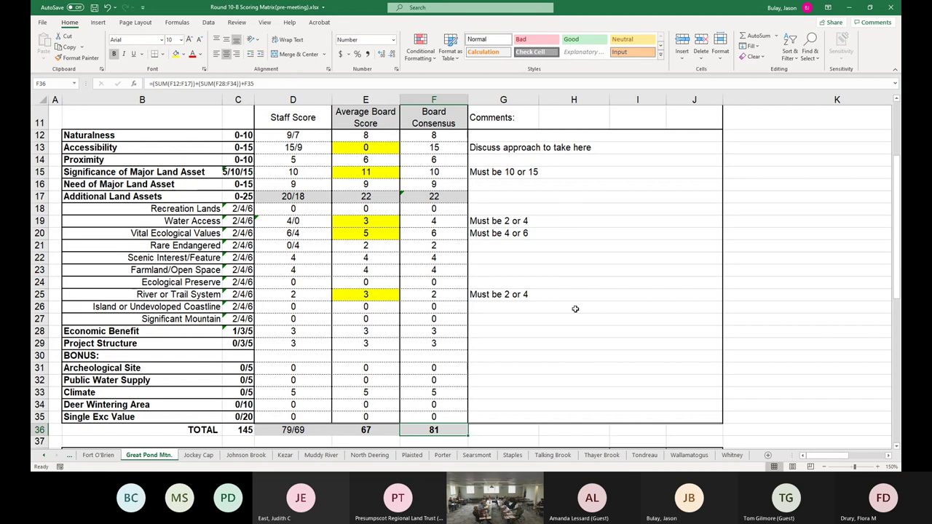
left_click(443, 455)
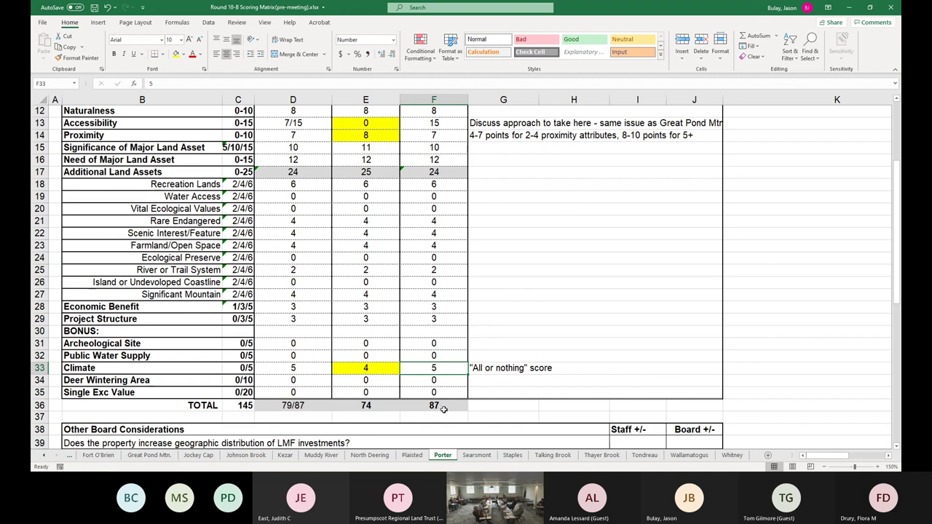
left_click(521, 458)
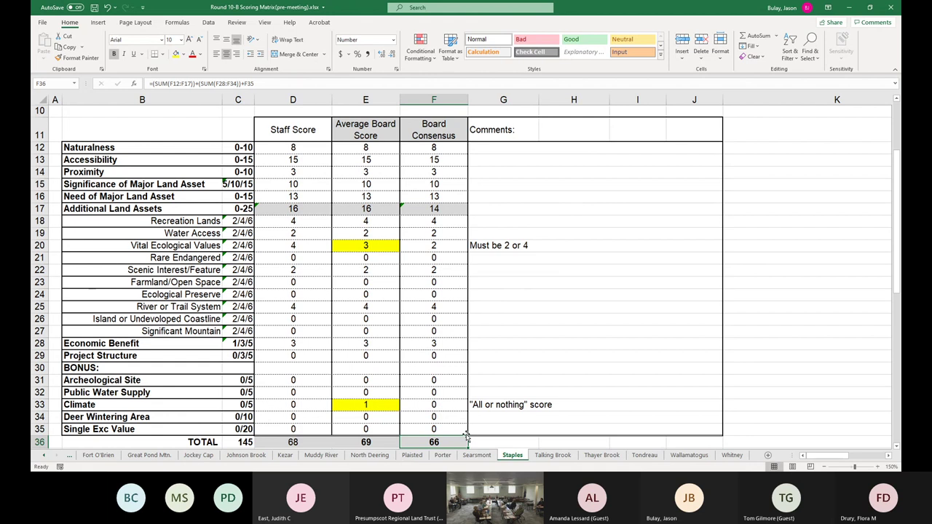
- Show the Set-asides sheet at 150% with its calculations in view from the title down
left_click(46, 455)
left_click(46, 455)
left_click(46, 456)
left_click(45, 455)
left_click(46, 456)
left_click(45, 456)
left_click(46, 456)
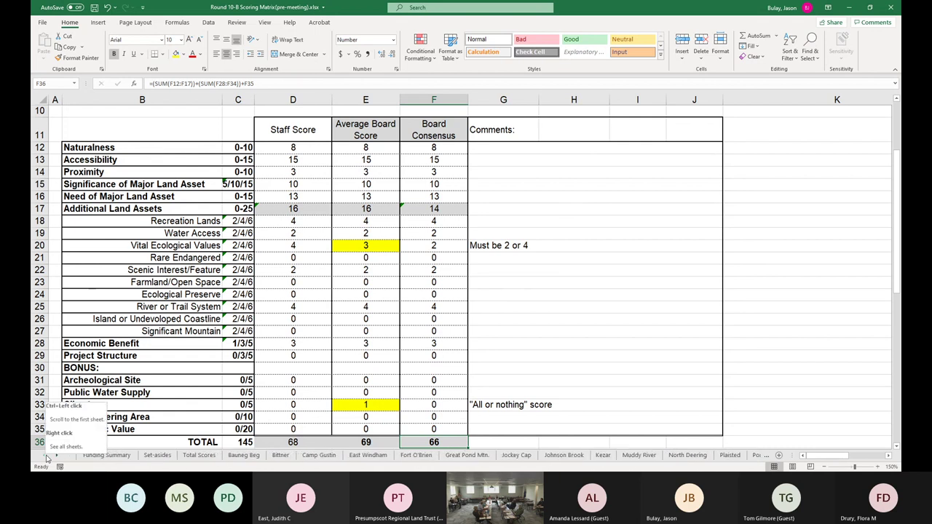
left_click(157, 455)
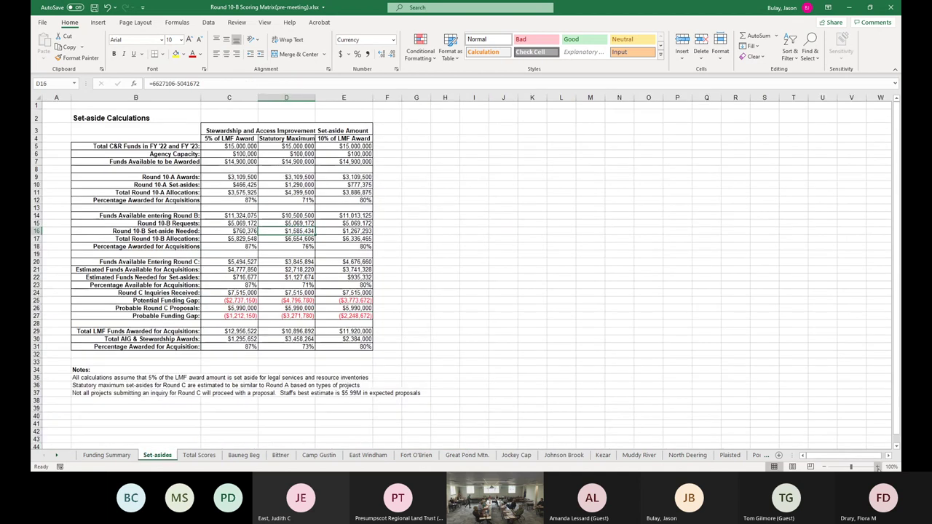
left_click(877, 466)
left_click(877, 467)
left_click(877, 467)
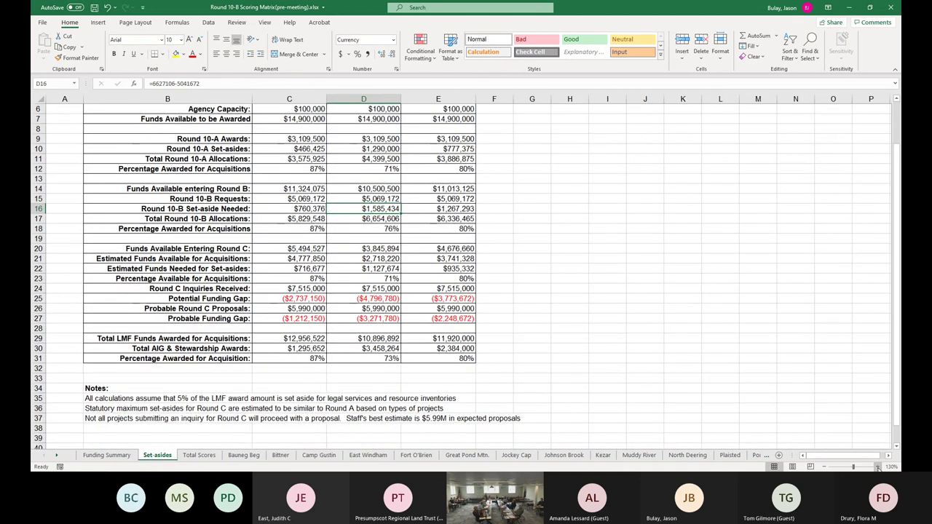
left_click(877, 466)
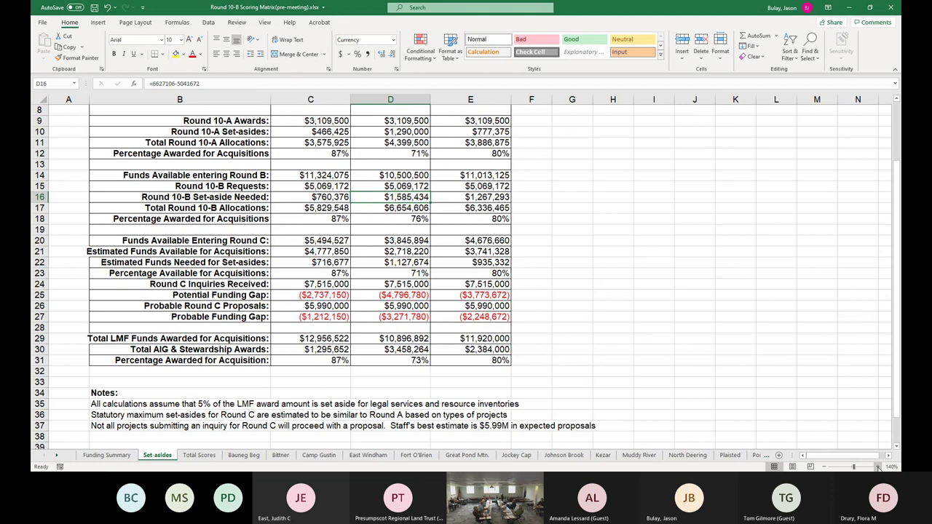
left_click(877, 467)
mouse_move(898, 364)
left_mouse_down()
mouse_move(900, 314)
mouse_move(898, 350)
left_mouse_up()
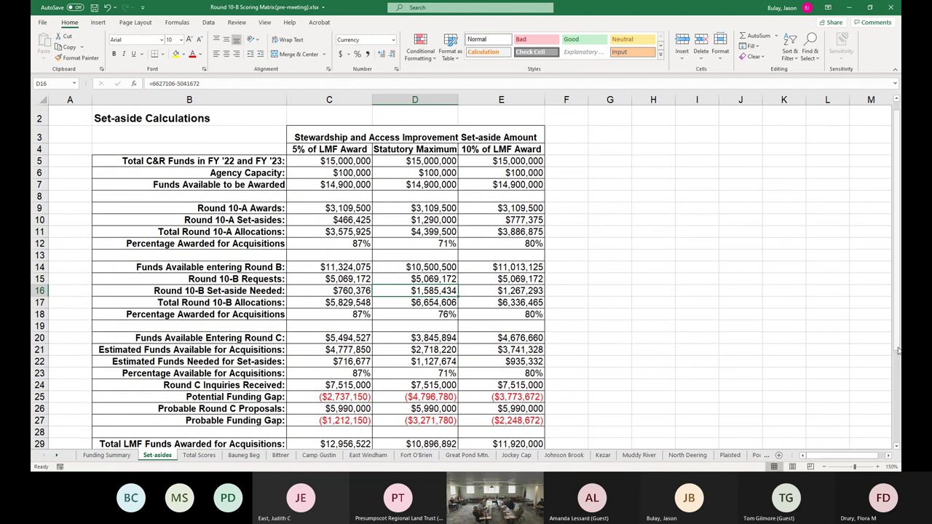
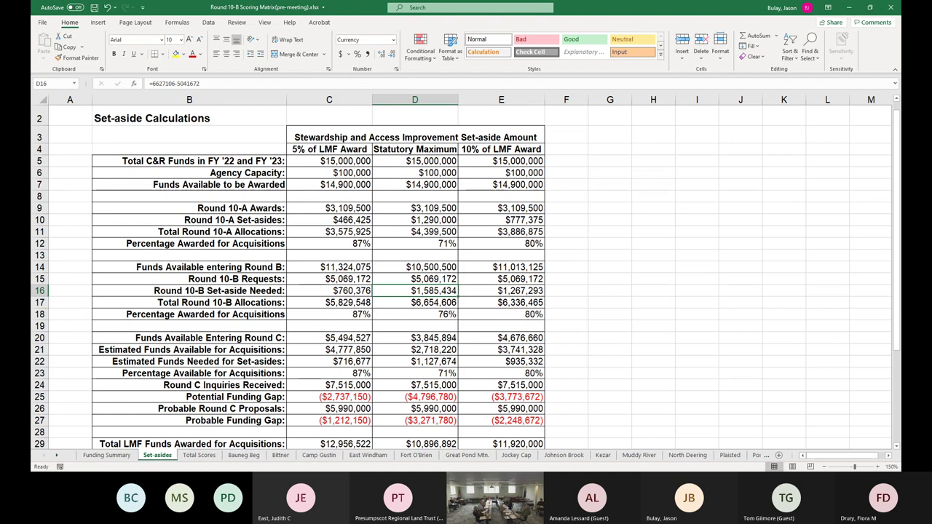
- Enlarge the Set-asides sheet to 180% and examine the 5% of LMF Award column's Round 10-B requests and estimated funds available for acquisitions
left_click(877, 467)
left_click(878, 467)
left_click(877, 468)
left_click_drag(896, 331, 895, 292)
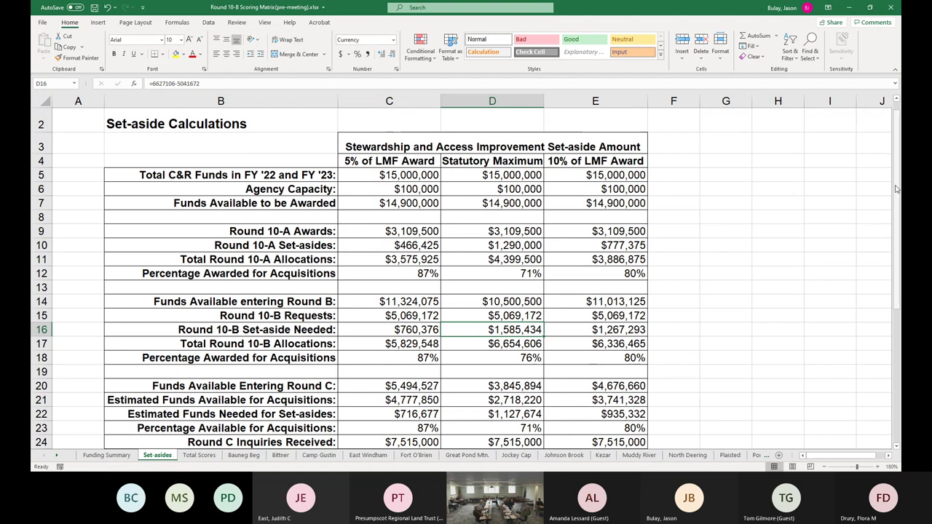
left_click_drag(896, 189, 897, 241)
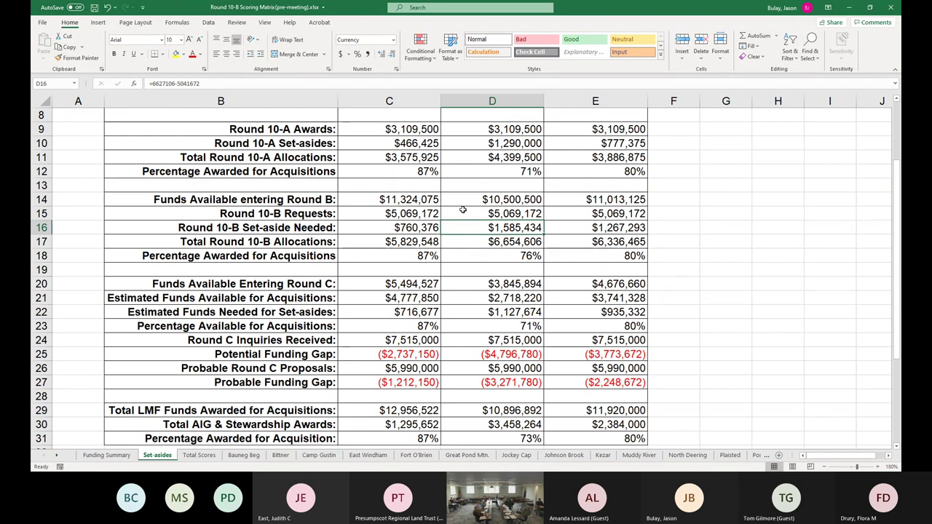
left_click(421, 215)
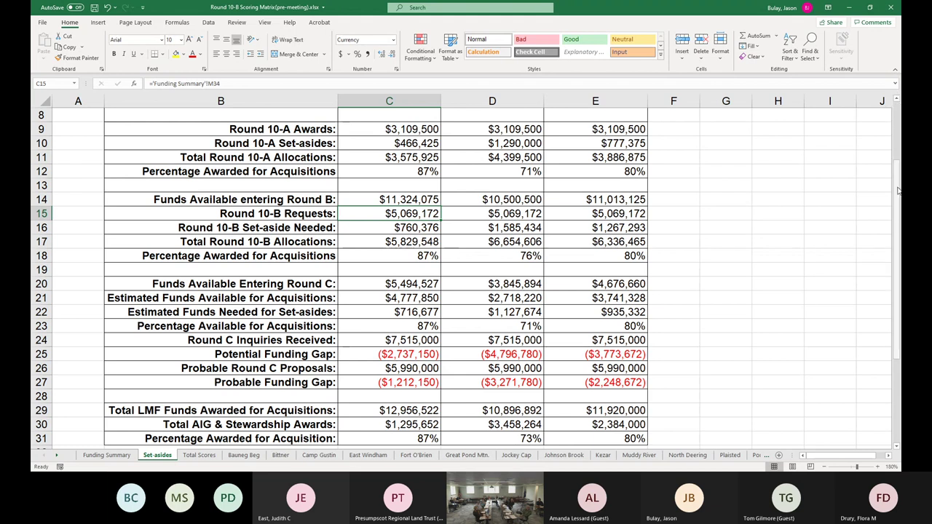
left_click(429, 298)
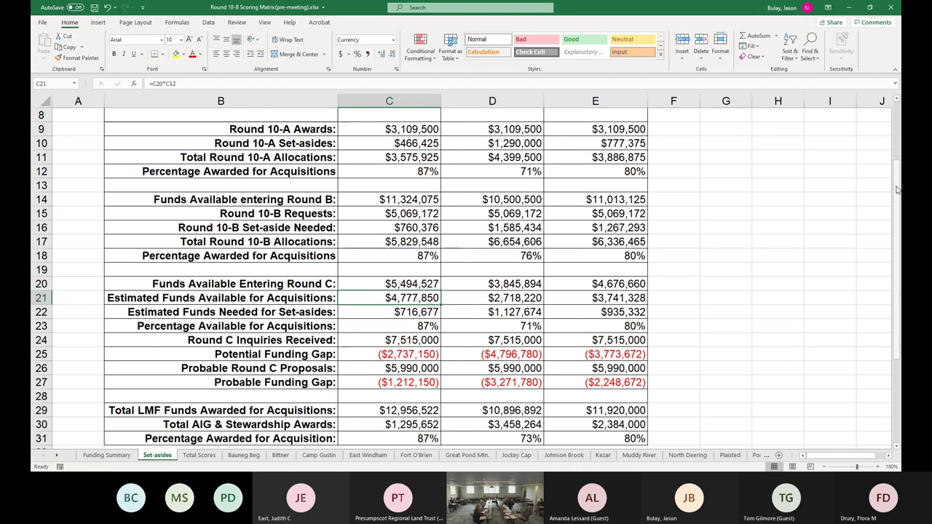
- Examine the Statutory Maximum column's header, estimated funds needed for set-asides and estimated funds available for acquisitions
scroll(897, 190, "up", 2)
left_click(497, 161)
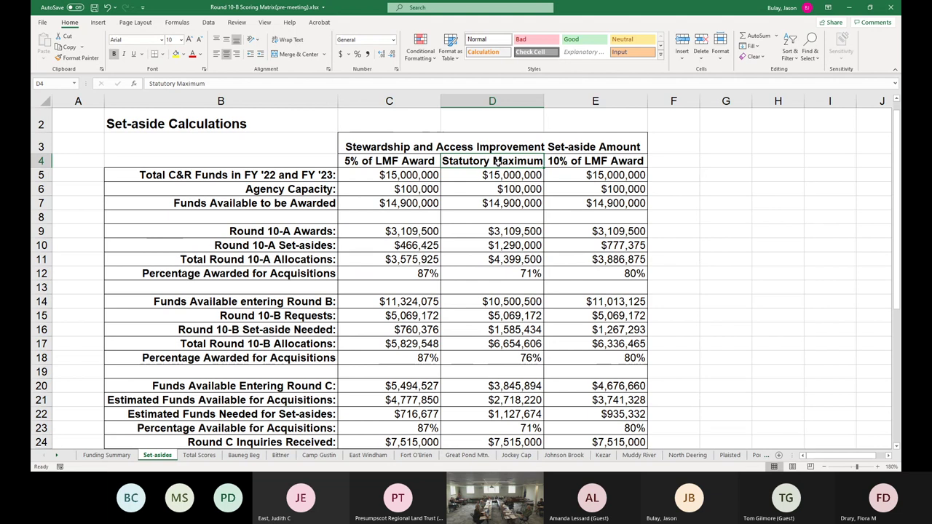
left_click_drag(898, 217, 888, 274)
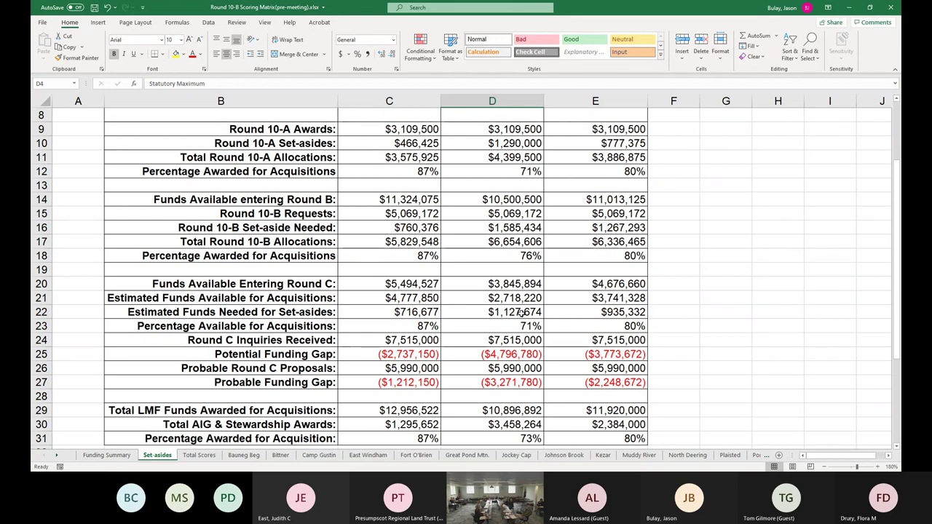
left_click(521, 311)
left_click(517, 298)
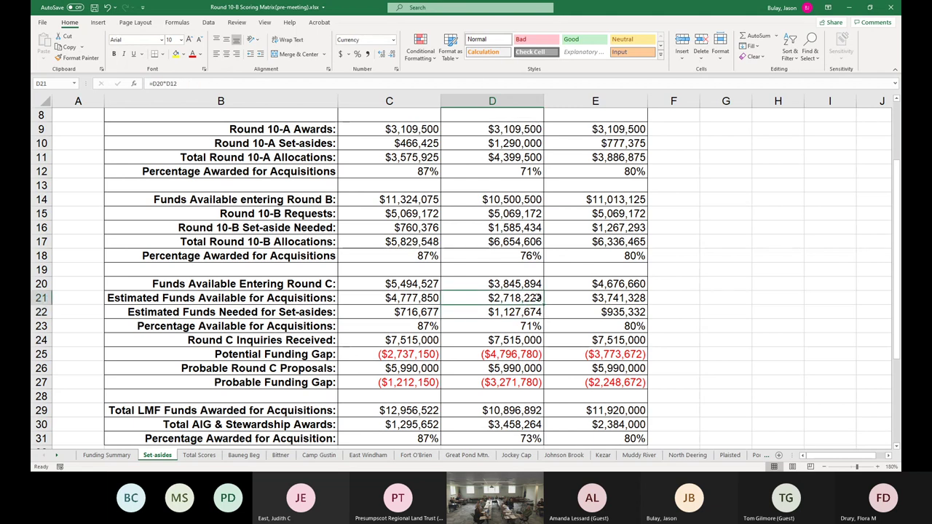
- Examine the 10% of LMF Award column's header, Round 10-A acquisition percentage and estimated funds available for acquisitions
left_click_drag(897, 204, 897, 166)
left_click(591, 136)
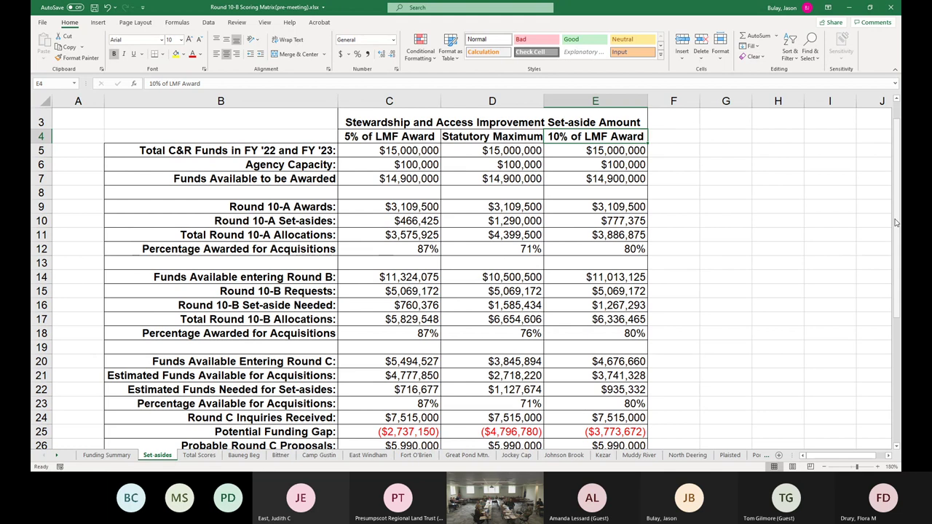
left_click(897, 446)
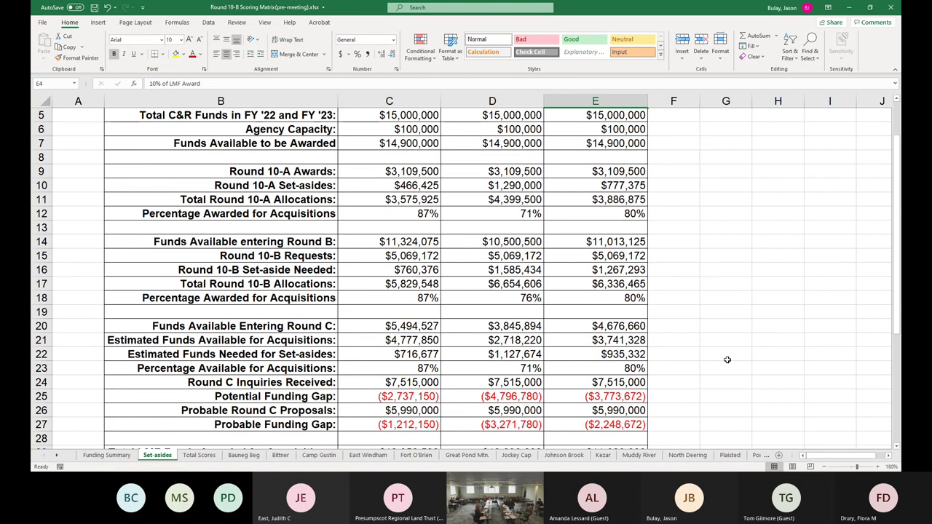
left_click(624, 211)
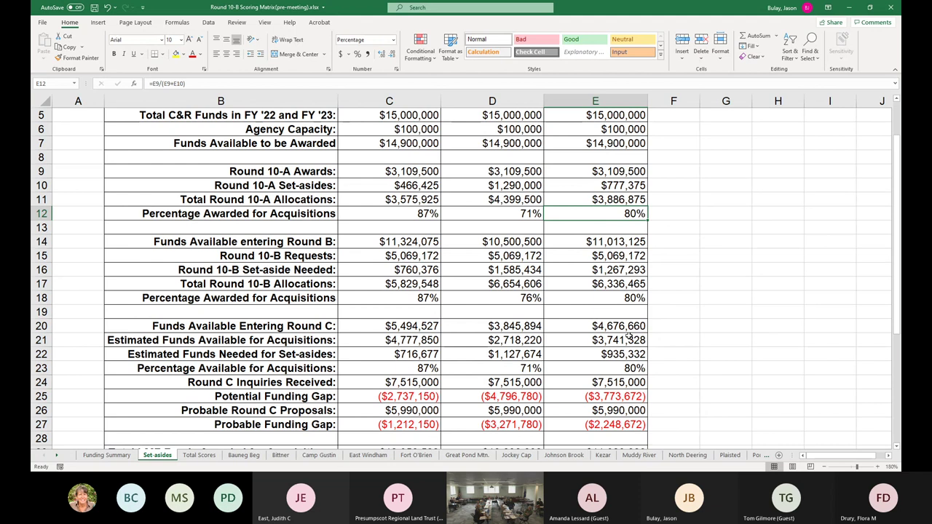
left_click(629, 340)
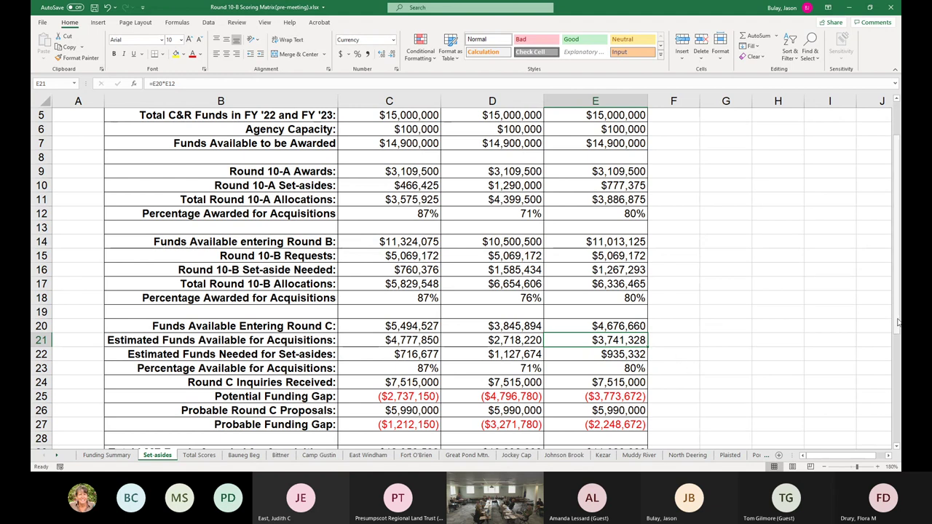
- Bring the set-aside column headings back into view and select the whole 5% of LMF Award column
left_click_drag(898, 323, 898, 304)
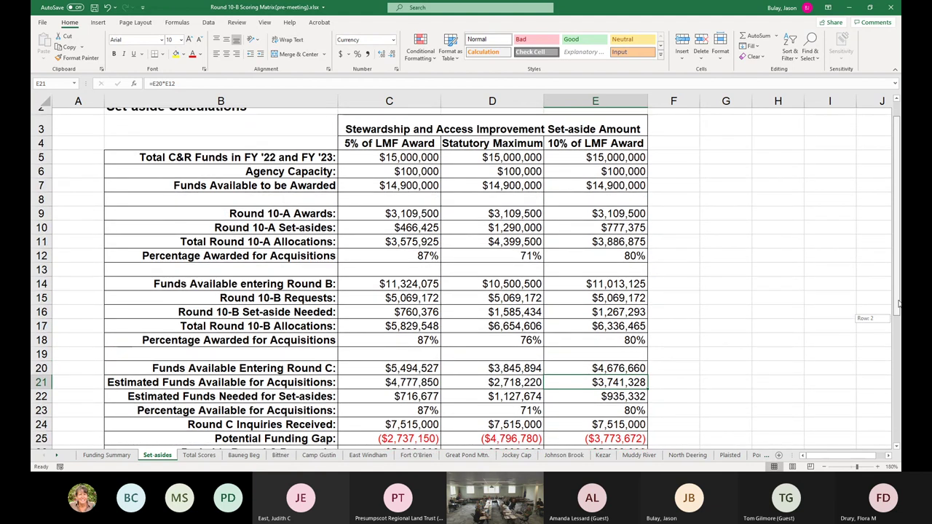
left_click_drag(898, 305, 899, 309)
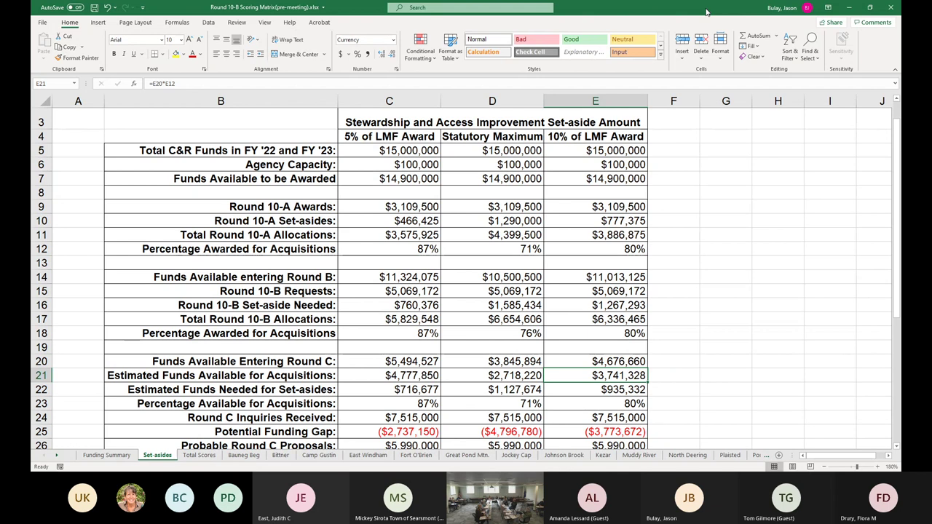
left_click(710, 5)
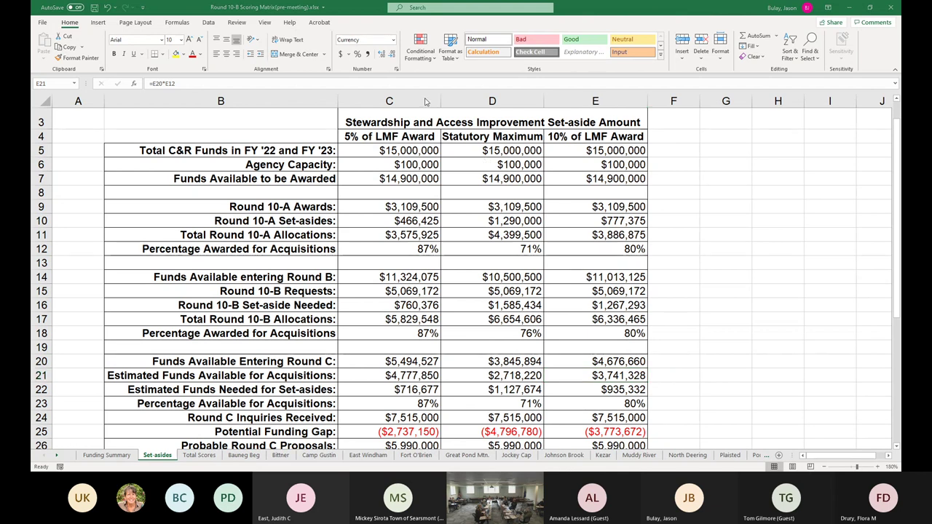
left_click(397, 101)
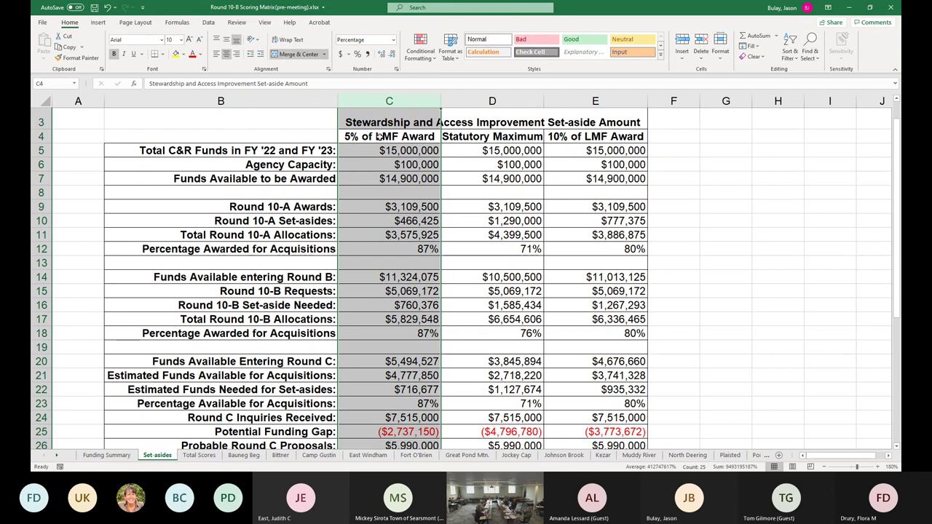
- On the Funding Summary sheet, delete the C&R Funds Available cells for the 10% and max set-asides with their comments, shifting cells up
left_click(384, 149)
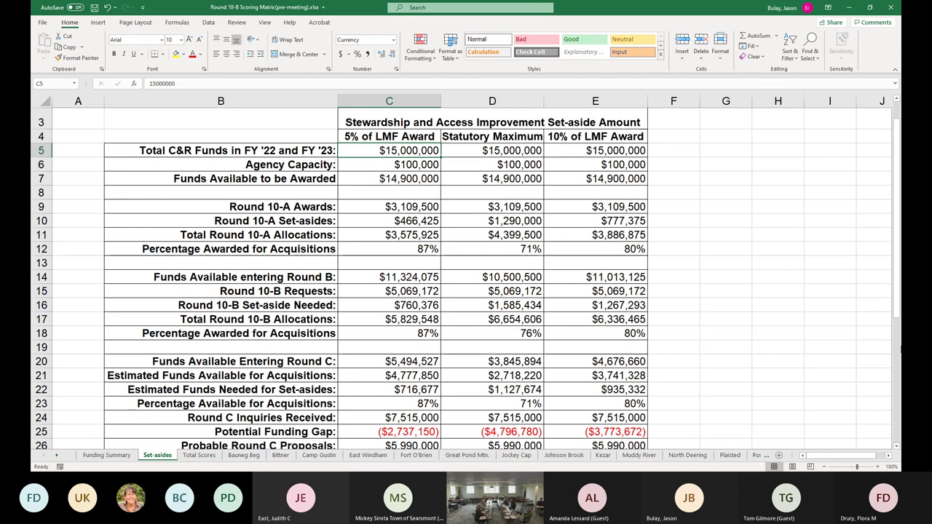
left_click(107, 456)
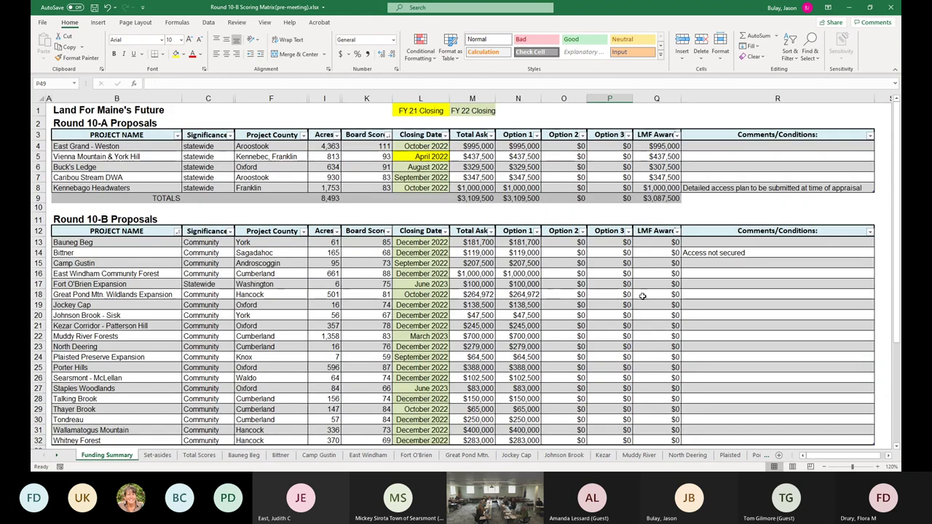
scroll(638, 283, "down", 4)
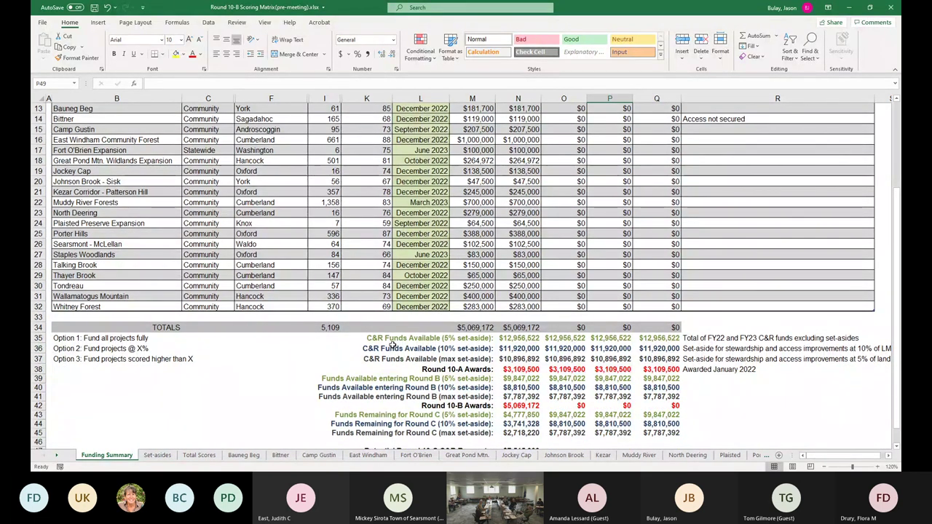
left_click_drag(391, 348, 801, 359)
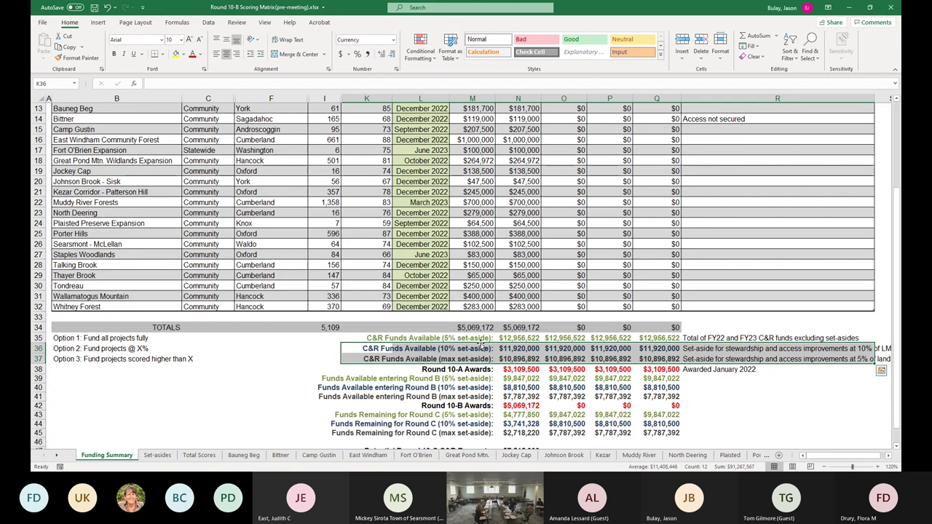
right_click(482, 346)
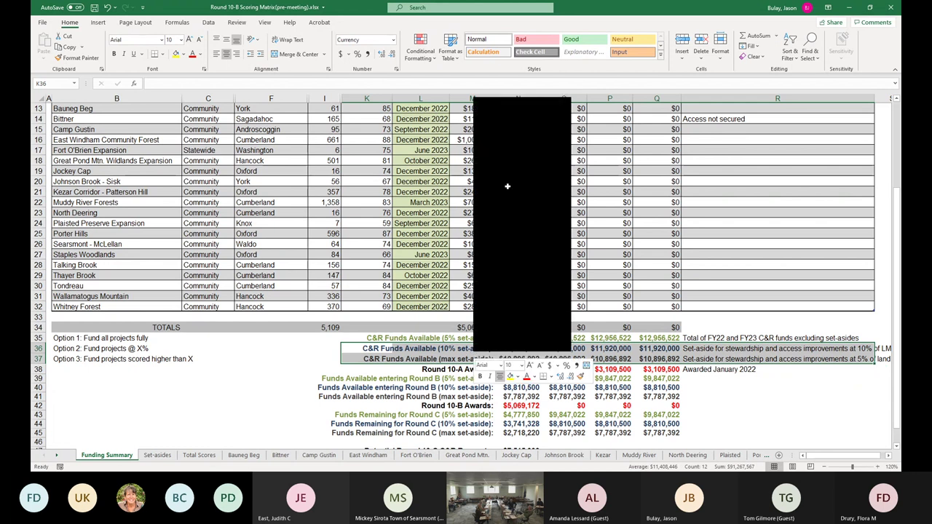
left_click(508, 186)
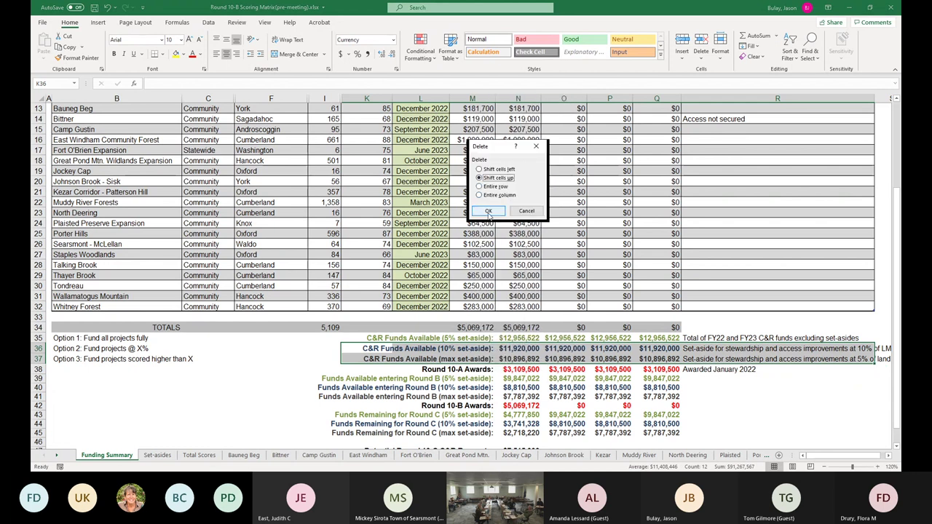
left_click(489, 212)
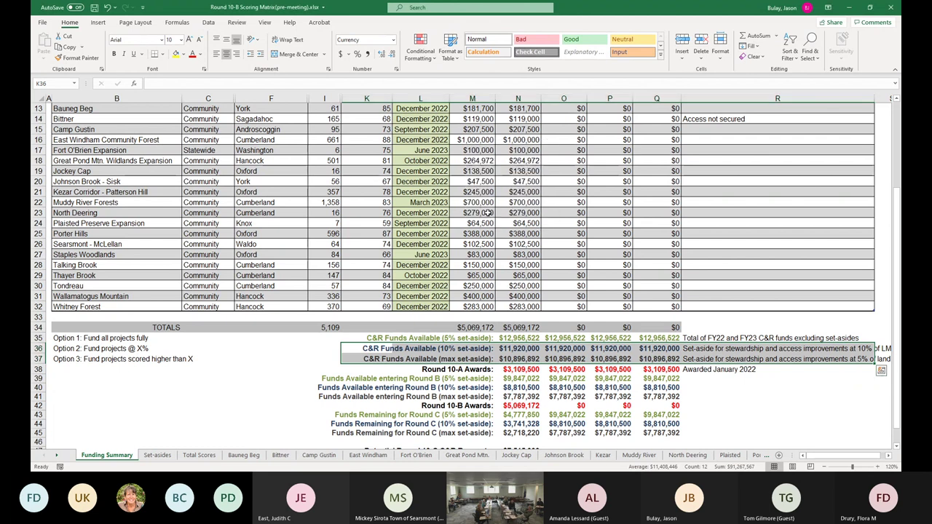
- Delete the Funds Available entering Round B cells for the 10% and max set-asides, shifting the cells below up
left_click_drag(350, 371, 673, 379)
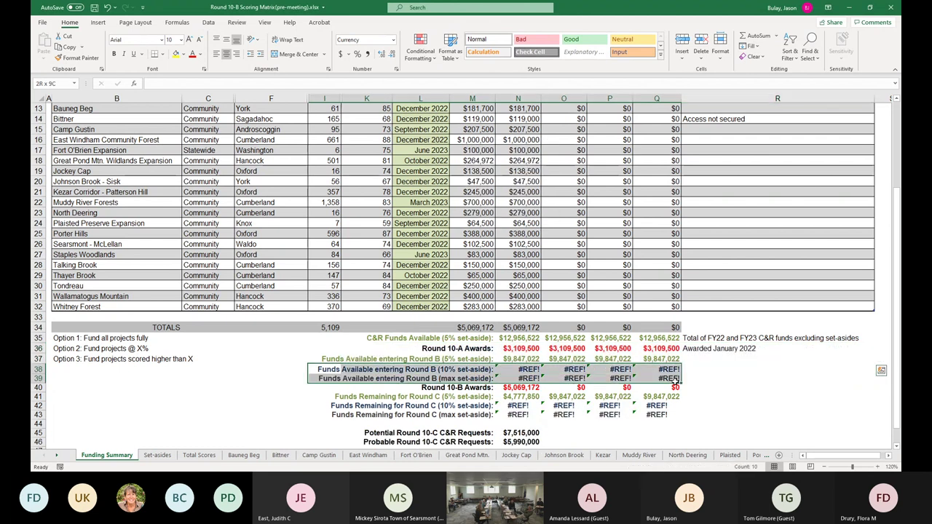
right_click(605, 374)
left_click(615, 210)
left_click(615, 235)
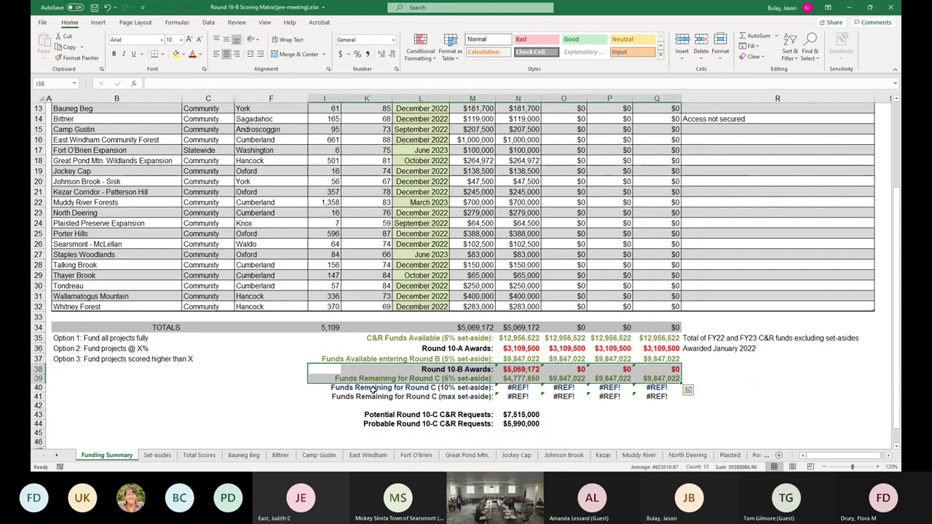
- Delete the Funds Remaining for Round C cells for the 10% and max set-asides, shifting the cells below up
left_click_drag(342, 388, 674, 397)
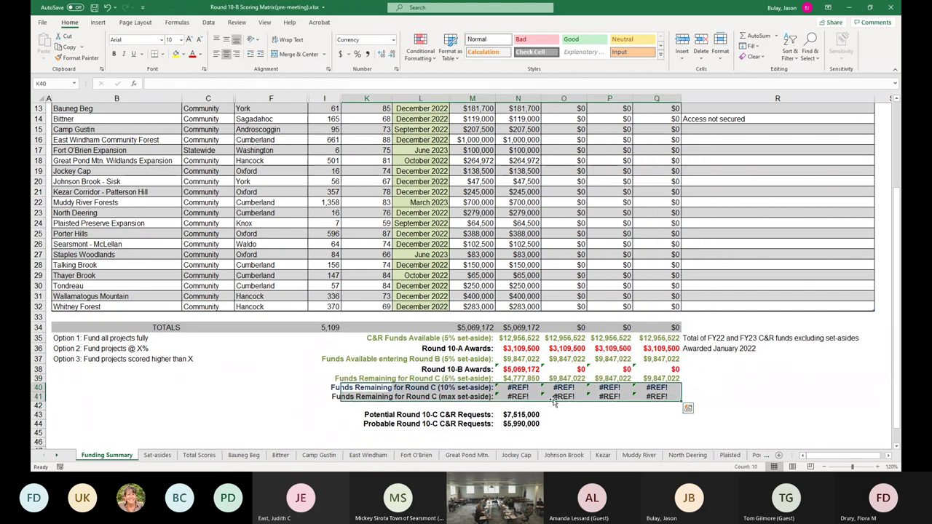
right_click(513, 393)
left_click(539, 231)
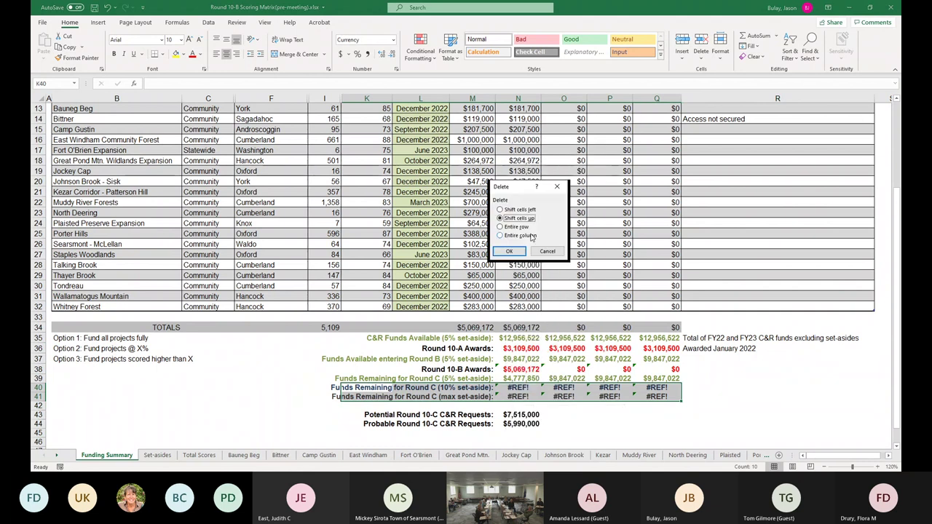
left_click(508, 252)
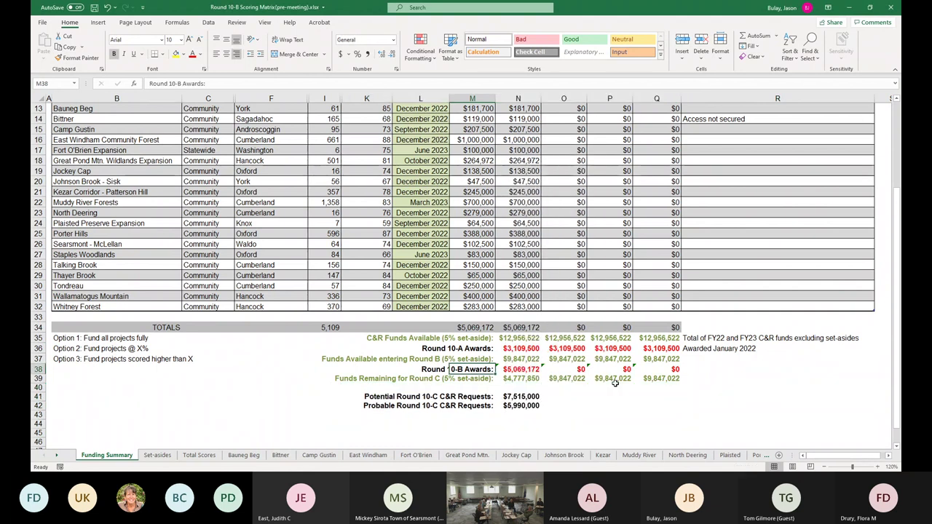
- Enlarge the Funding Summary sheet to 150% and show the Round 10-B project names together with the funding option columns and totals
left_click(441, 337)
left_click(464, 338)
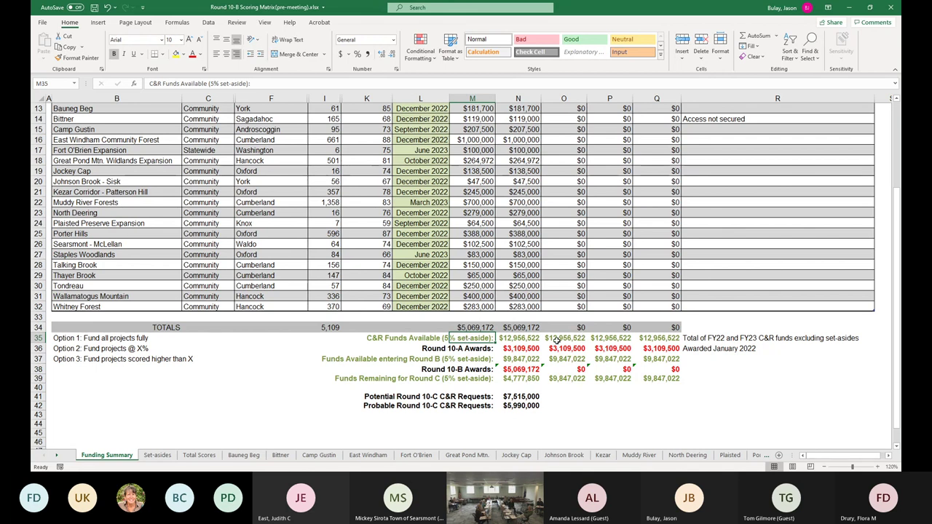
scroll(518, 343, "up", 1)
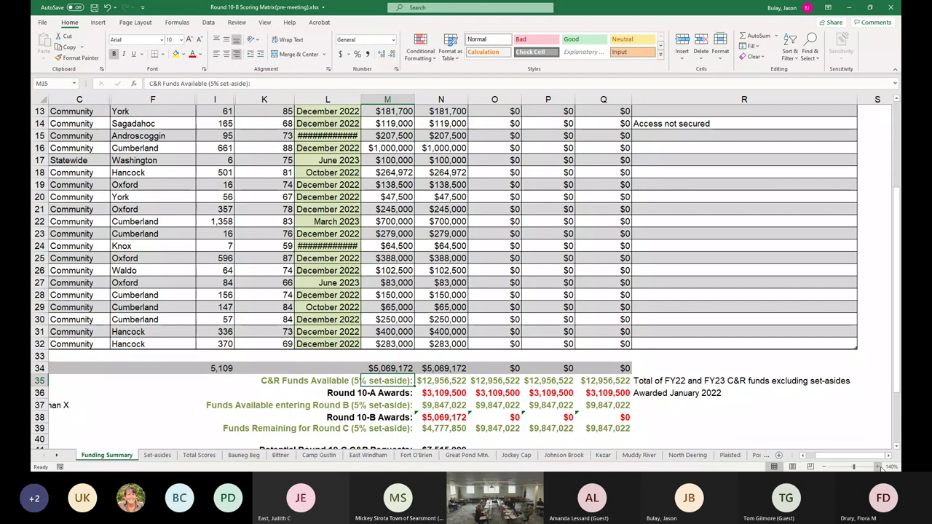
left_click(878, 467)
left_click_drag(869, 460, 852, 460)
scroll(466, 276, "up", 3)
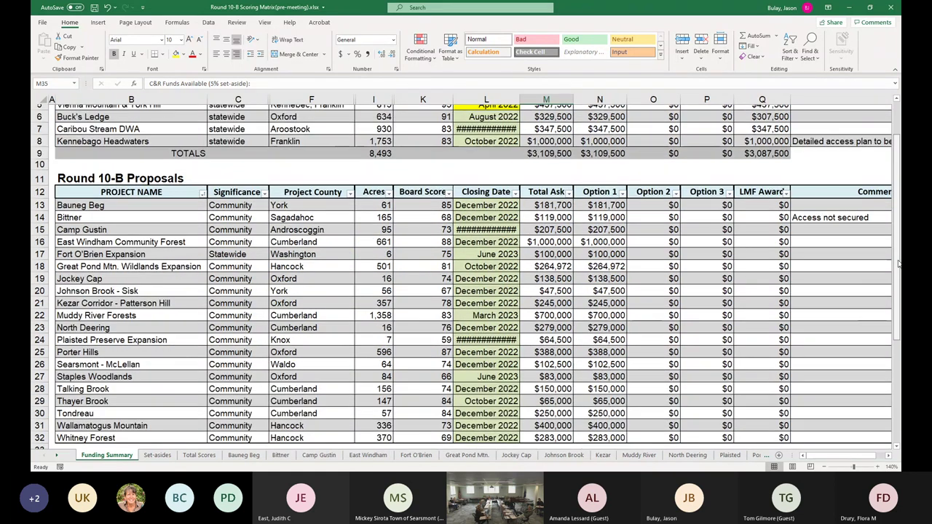
left_click(892, 467)
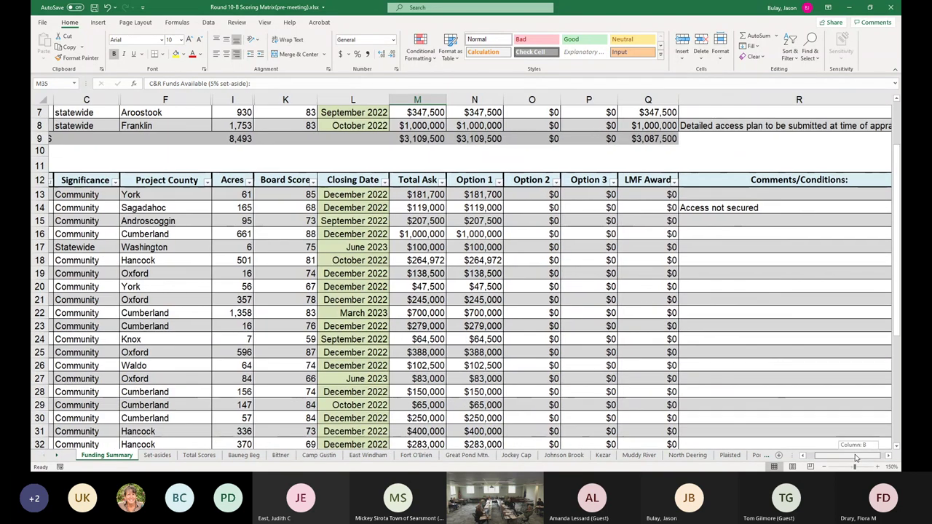
left_click_drag(855, 457, 829, 457)
left_click(895, 435)
left_click_drag(897, 364, 900, 286)
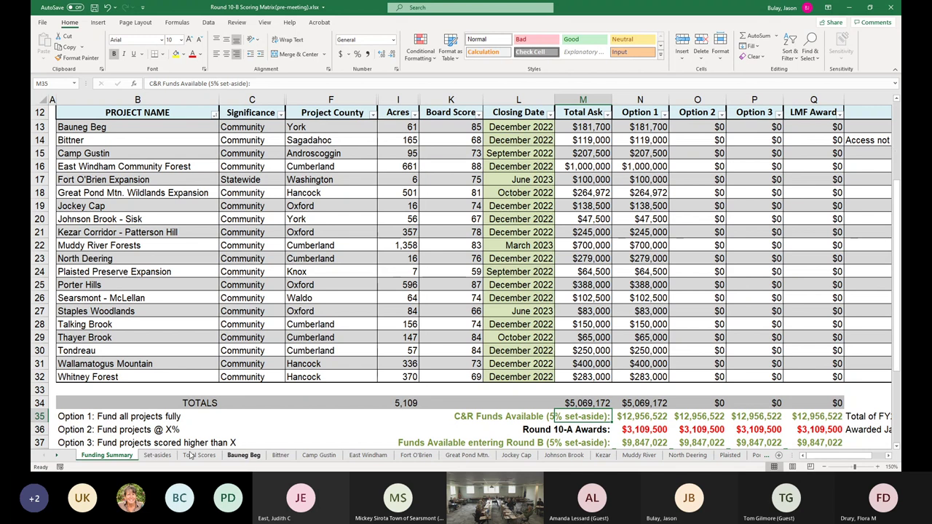
- Review the Option 2 and Option 3 descriptions and sort the Round 10-B proposals by Board Score from largest to smallest
left_click(82, 429)
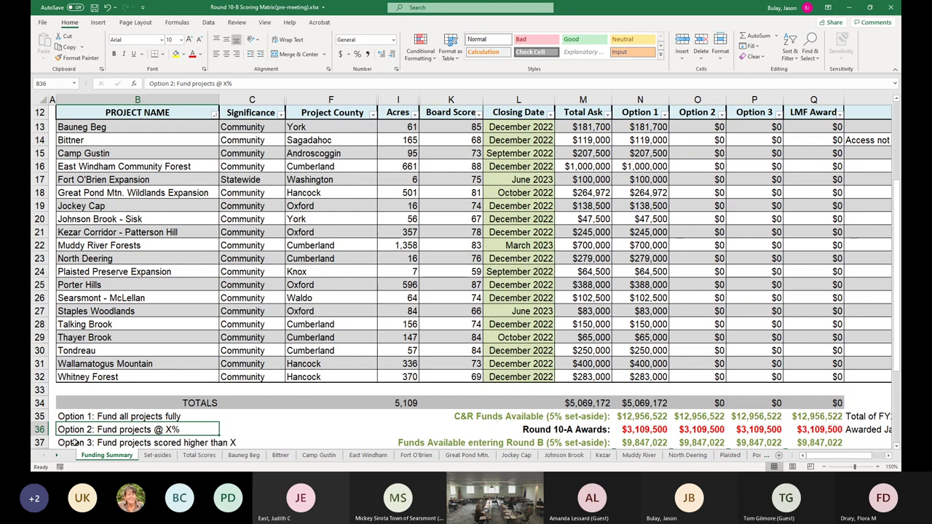
left_click(75, 440)
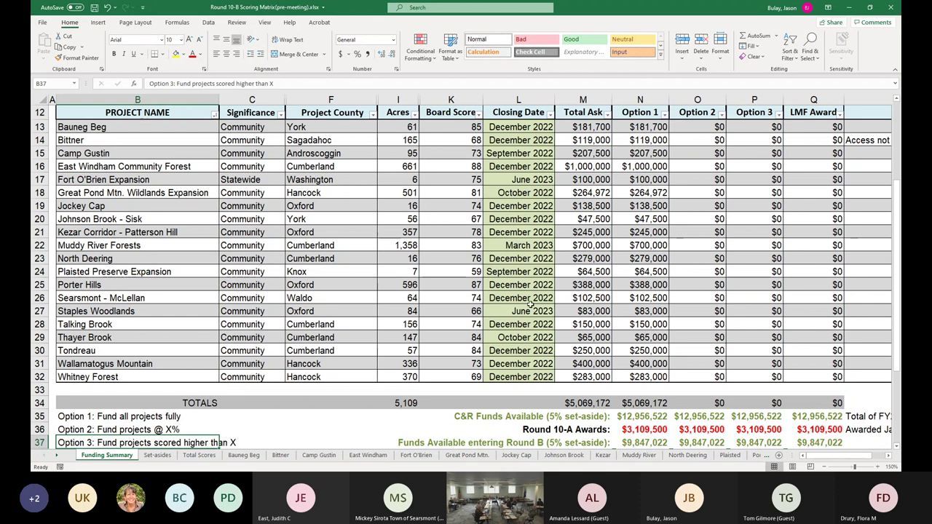
left_click(478, 114)
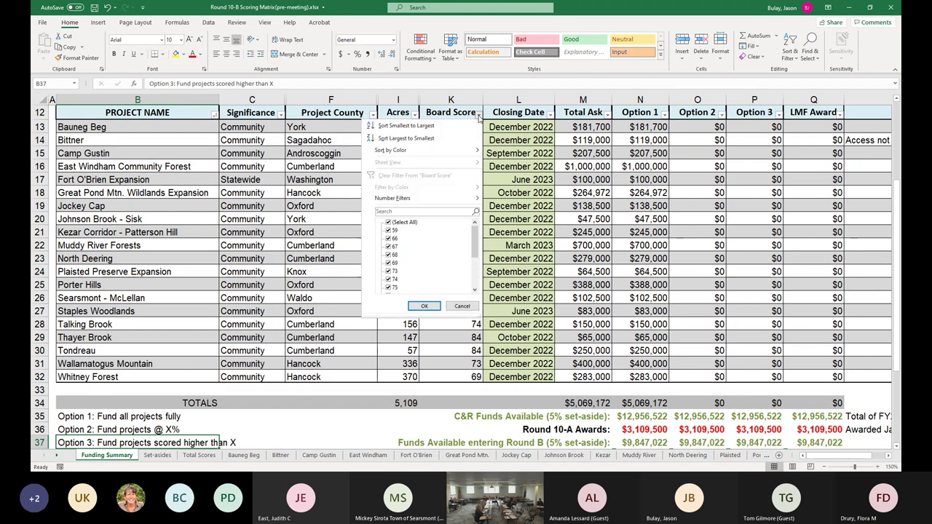
left_click(419, 140)
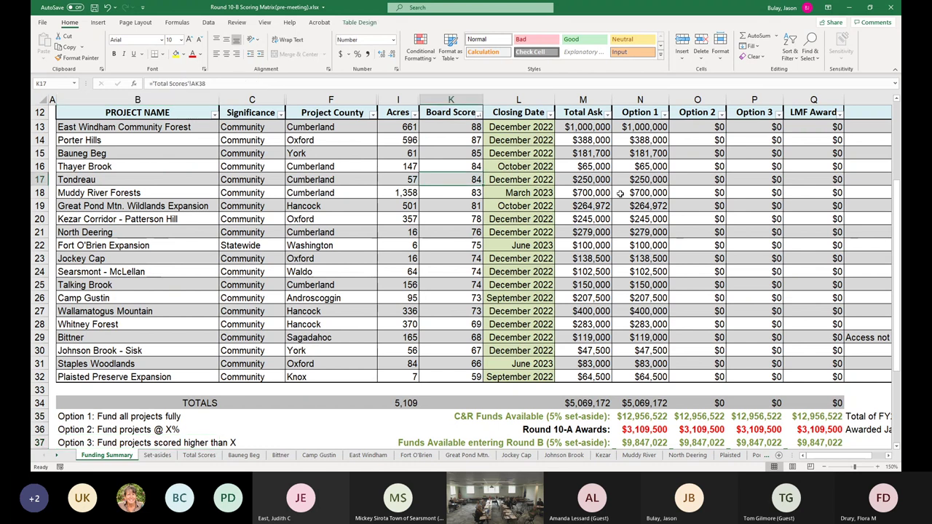
left_click(723, 179)
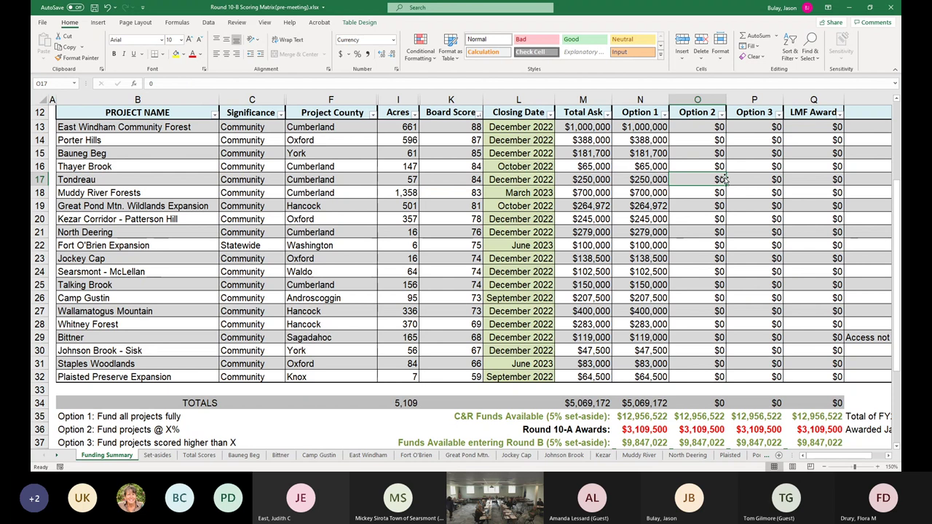